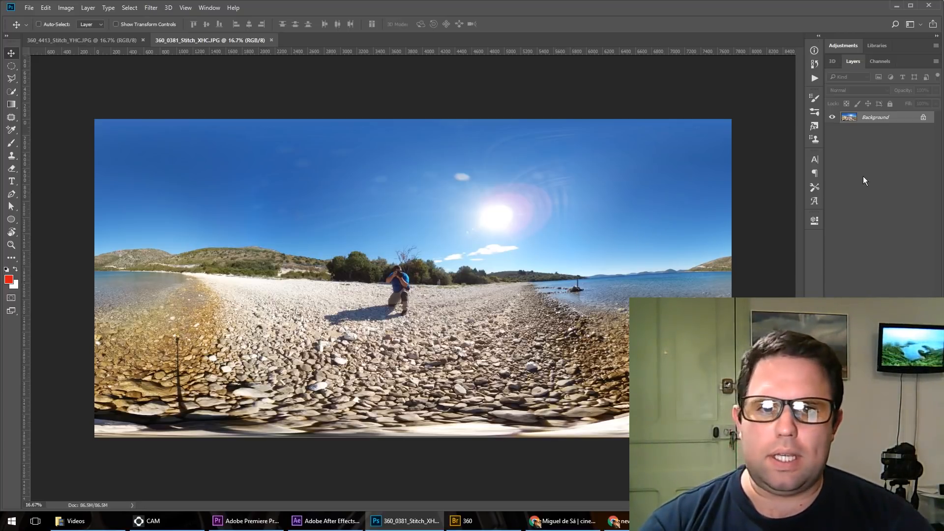
Step: Convert the Background layer into a new spherical panorama layer
left_click(169, 8)
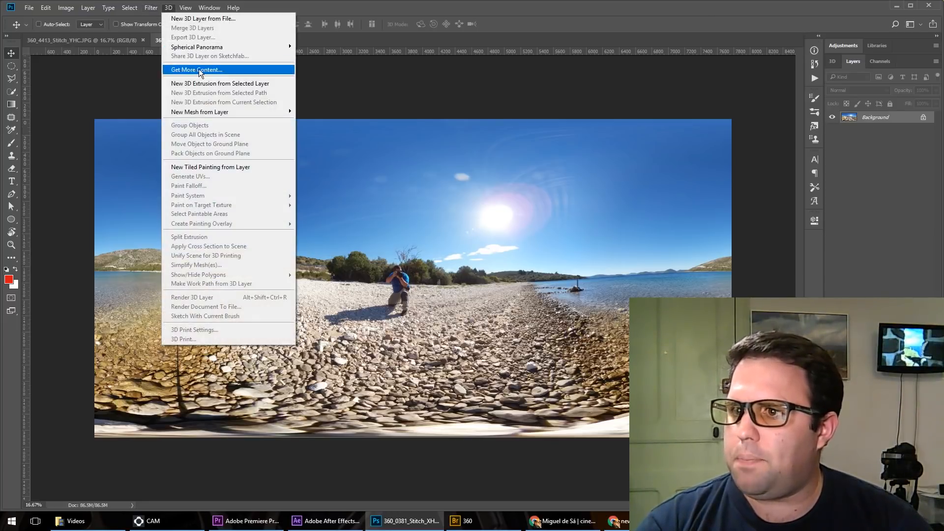
mouse_move(214, 45)
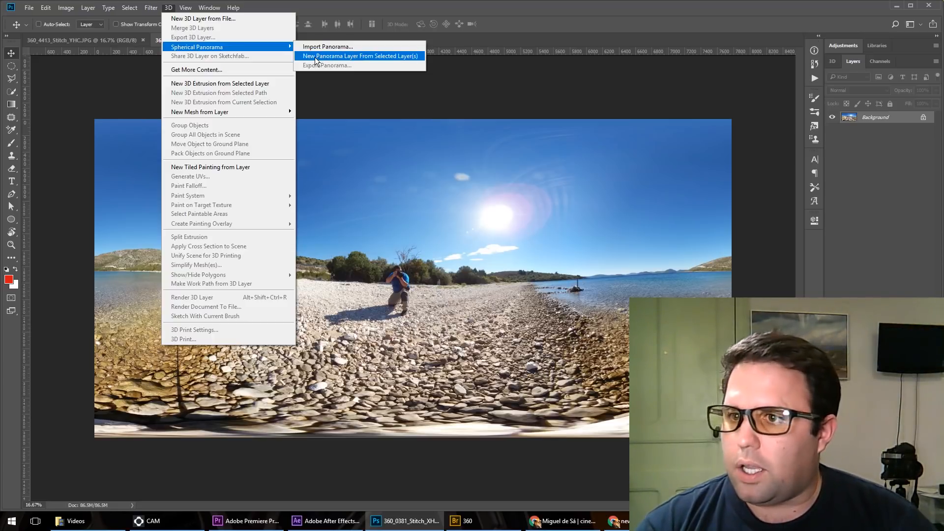
left_click(350, 56)
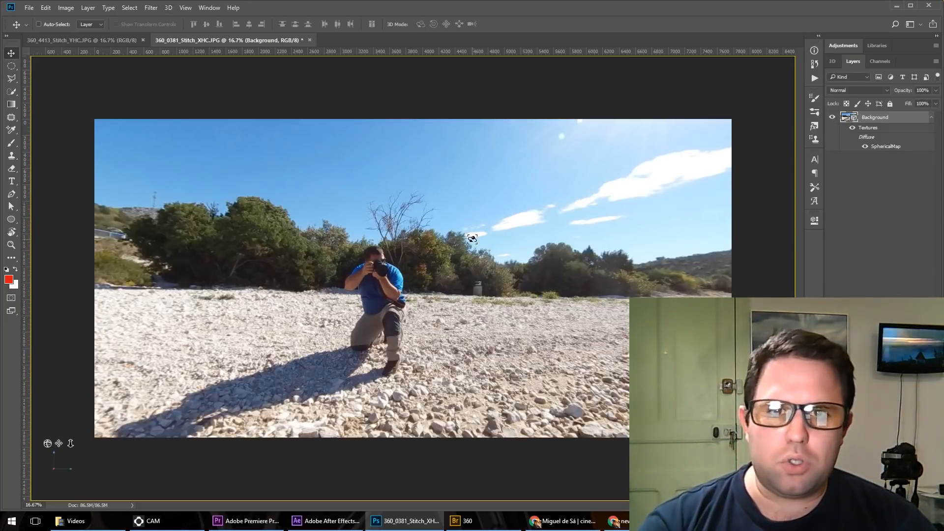
Step: Clone nearby pebbles over the long, thin pole shadow on the ground of the panorama with the Clone Stamp
left_click_drag(459, 239, 600, 236)
left_click_drag(493, 249, 399, 218)
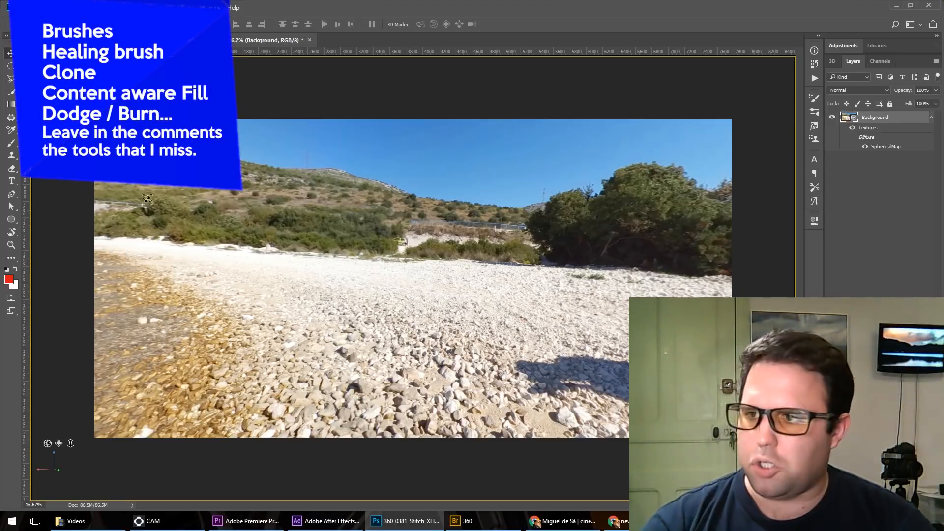
left_click_drag(147, 199, 210, 289)
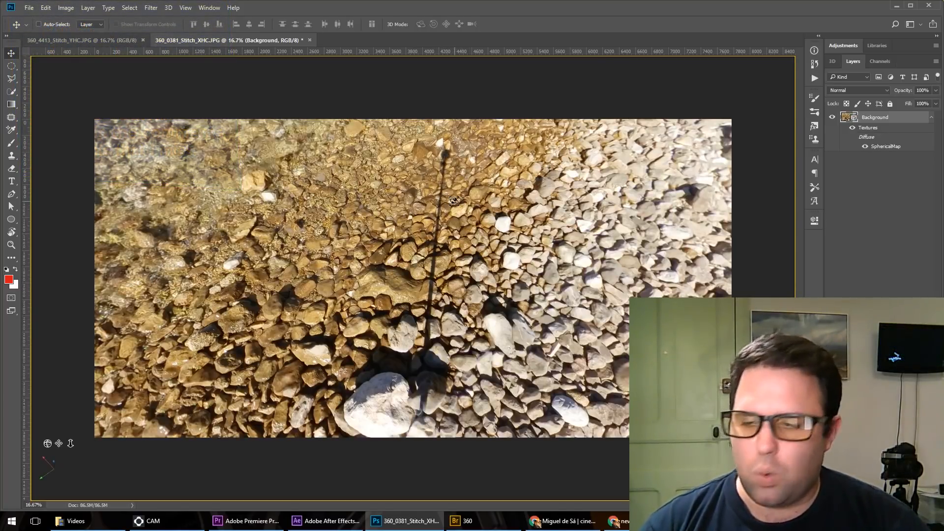
key("s")
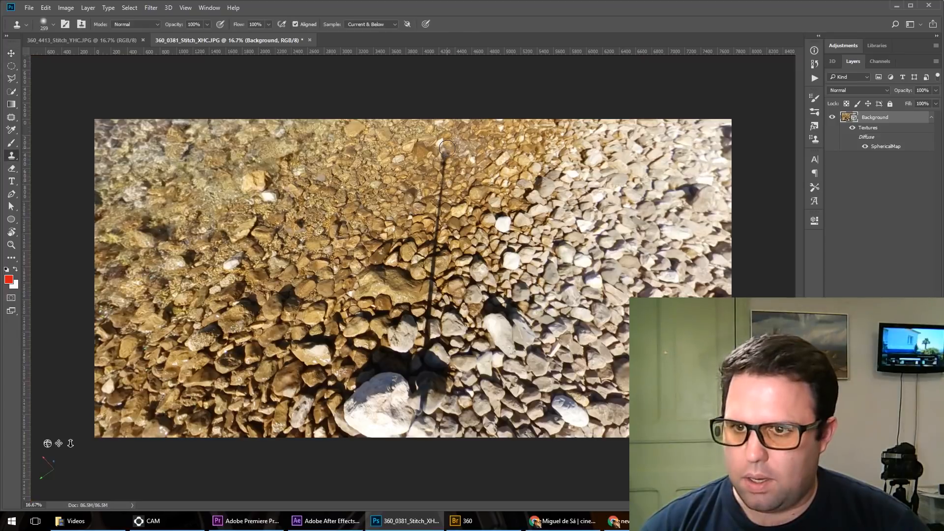
left_click(422, 150, "alt")
mouse_move(444, 156)
left_mouse_down()
mouse_move(433, 277)
mouse_move(416, 283)
mouse_move(434, 285)
mouse_move(425, 334)
left_mouse_up()
left_click(482, 231, "alt")
left_click(453, 312, "alt")
left_click(425, 341)
left_click(479, 331, "alt")
left_click(426, 338)
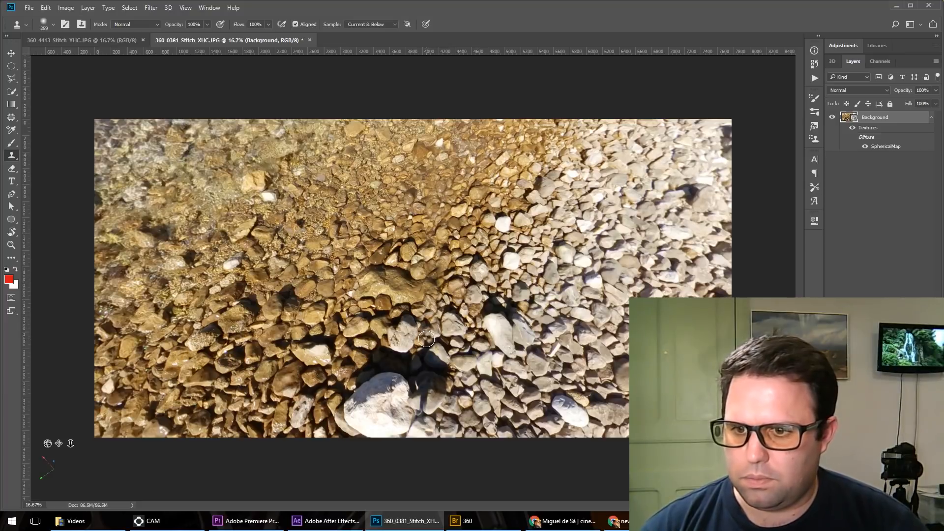
left_click(428, 336)
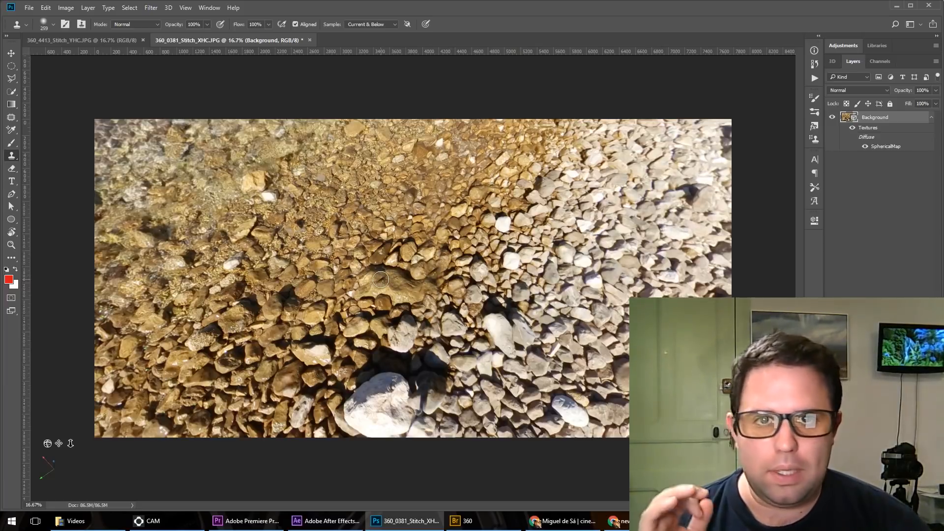
Step: Paint a curved red arrow with the Brush on the panorama, pointing at the kneeling photographer
key("v")
mouse_move(383, 282)
left_mouse_down()
mouse_move(663, 189)
mouse_move(575, 214)
left_mouse_up()
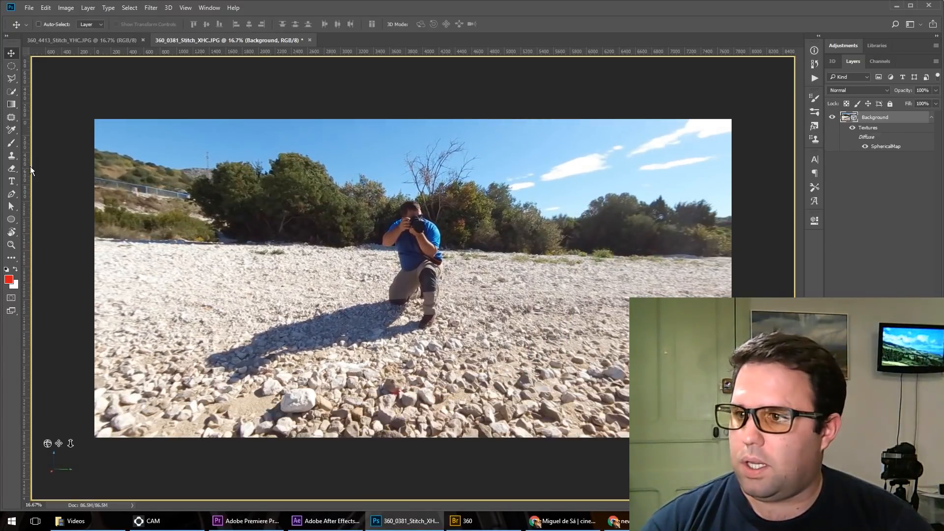
key("b")
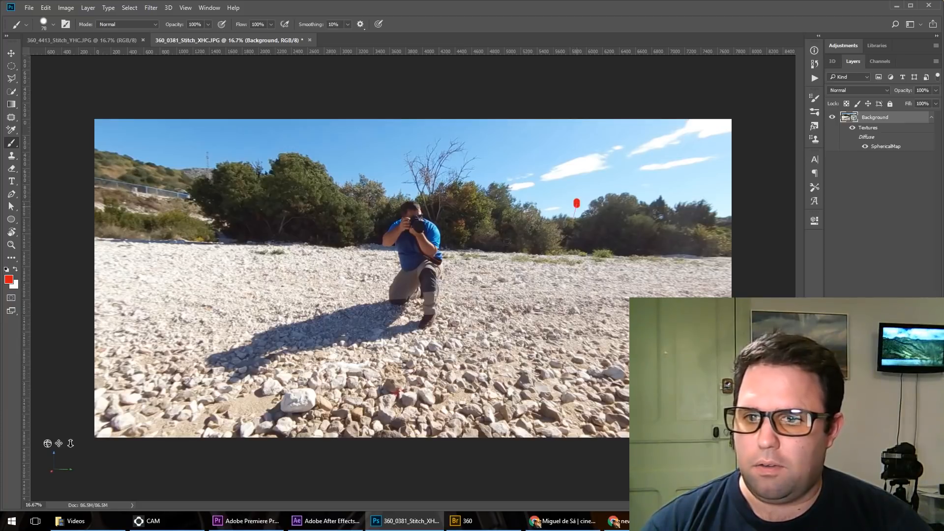
mouse_move(577, 203)
left_mouse_down()
mouse_move(462, 240)
mouse_move(490, 259)
left_mouse_up()
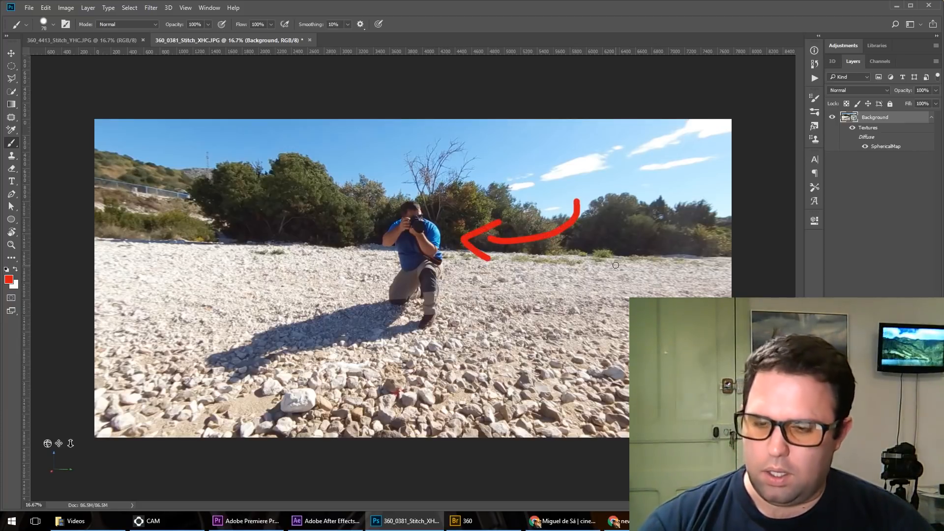
key("c")
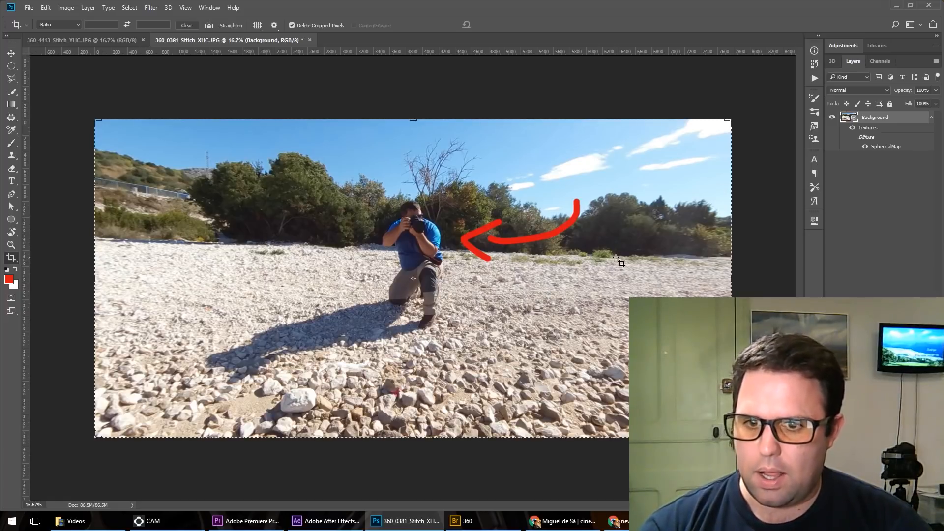
key("v")
mouse_move(616, 257)
left_mouse_down()
mouse_move(554, 261)
mouse_move(545, 219)
mouse_move(600, 247)
mouse_move(755, 246)
mouse_move(546, 249)
mouse_move(723, 221)
mouse_move(585, 236)
mouse_move(621, 246)
left_mouse_up()
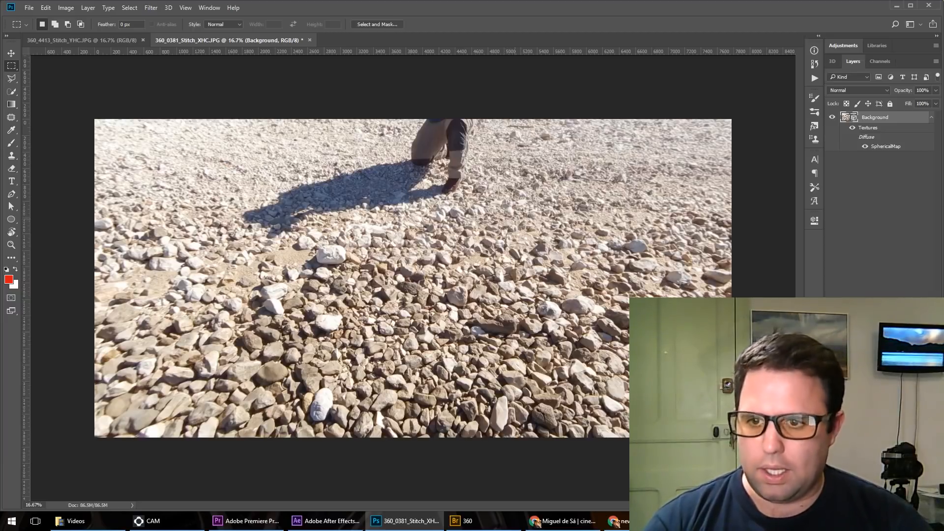
Step: Add the red text "THE MAN" in the sky just above the painted arrow
key("v")
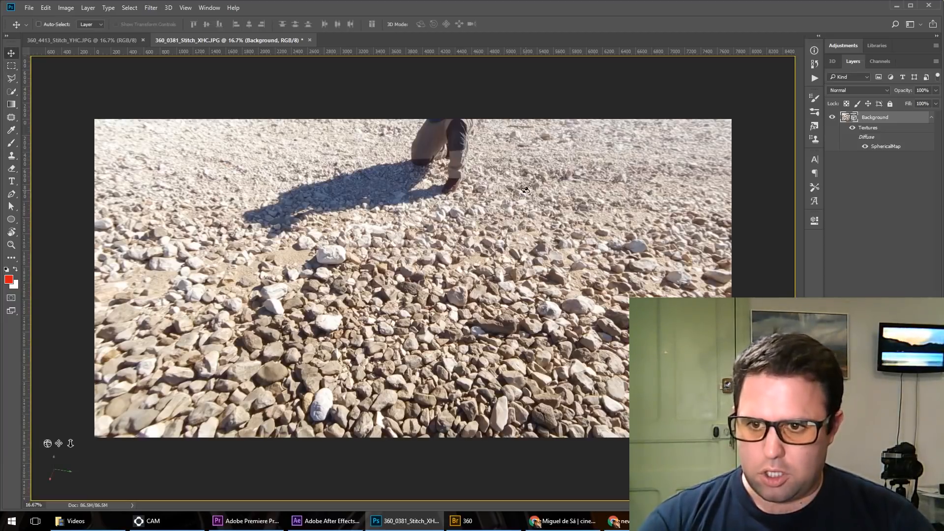
left_click_drag(526, 190, 543, 152)
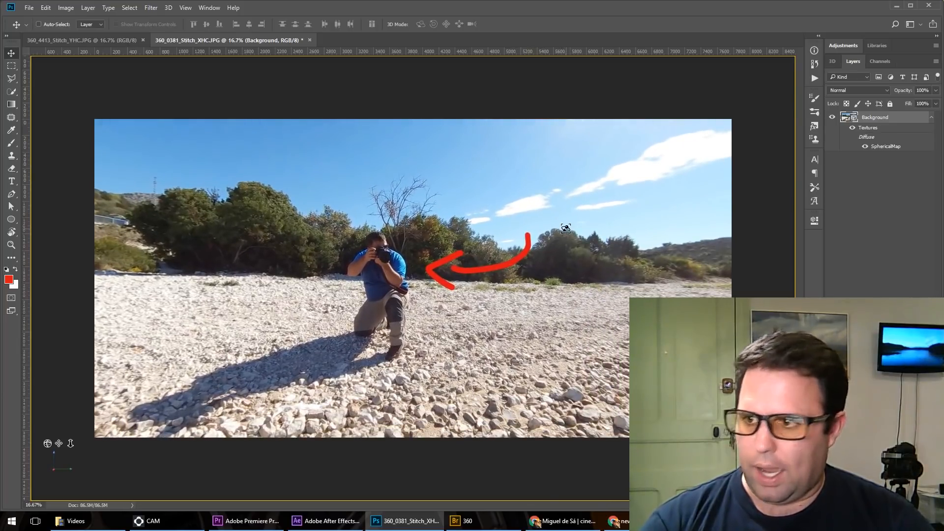
key("t")
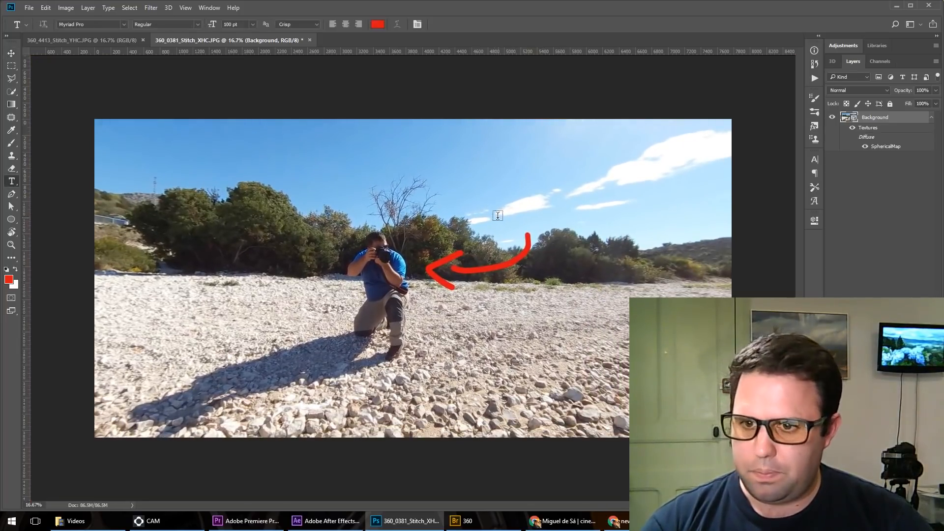
left_click(475, 211)
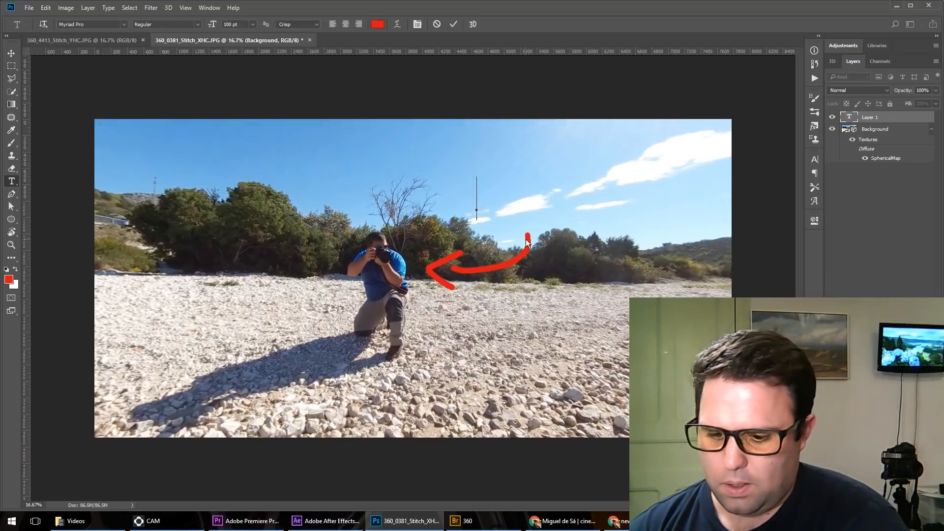
type("THE MAN")
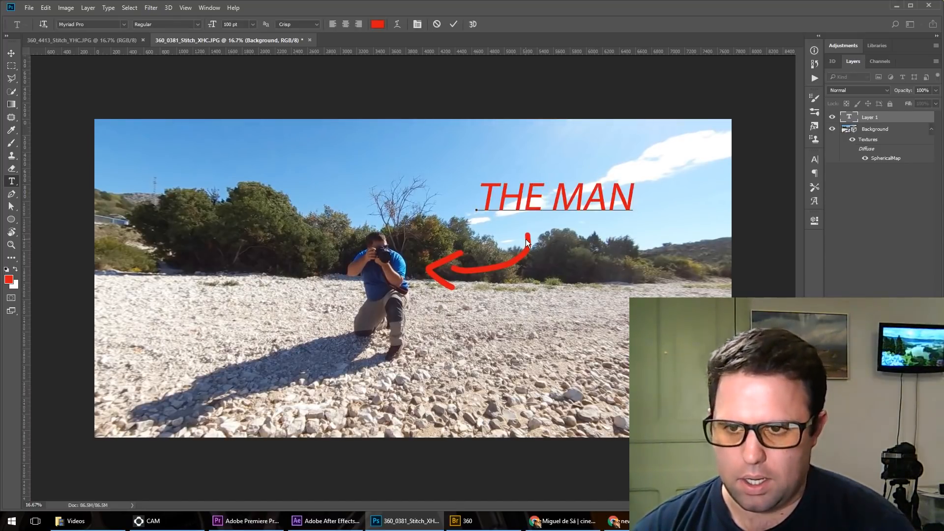
Step: Change the font of the "THE MAN" text to Myriad Variable Concept
left_click(578, 193)
triple_click(578, 193)
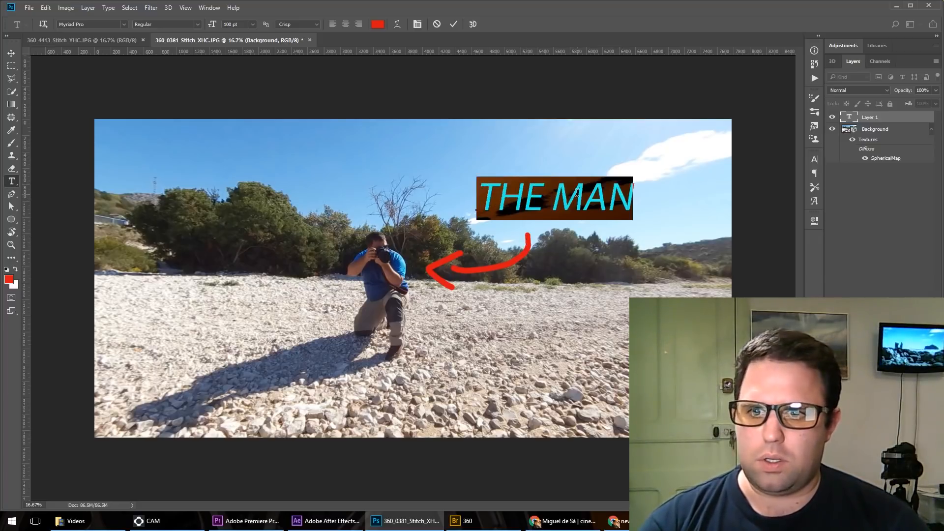
left_click(814, 201)
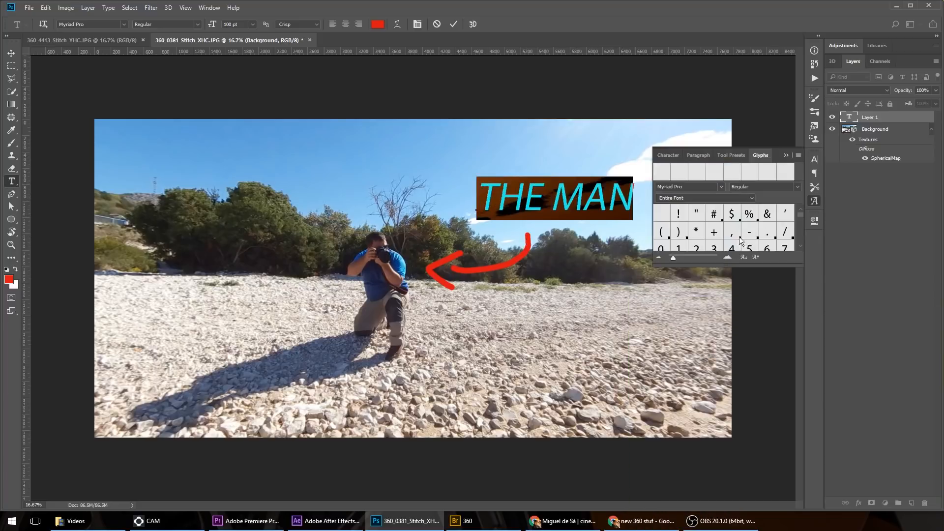
left_click(814, 221)
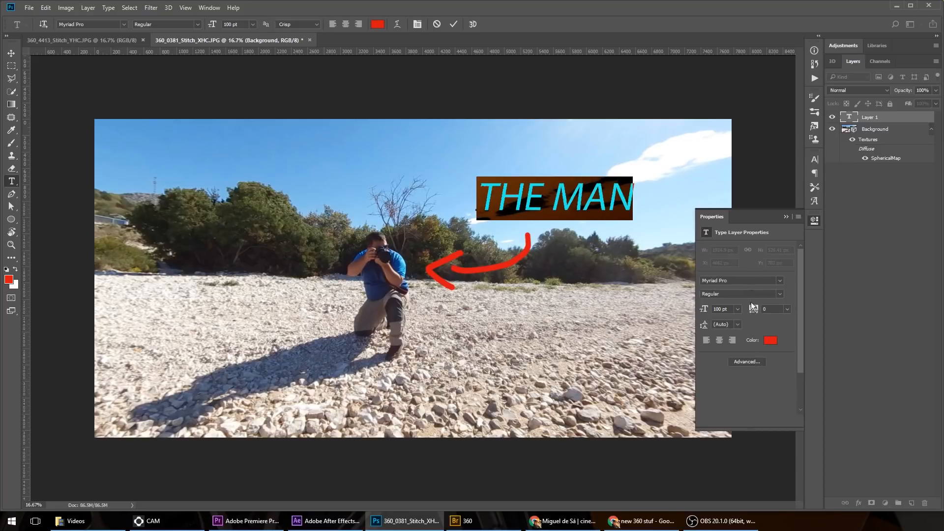
left_click(778, 282)
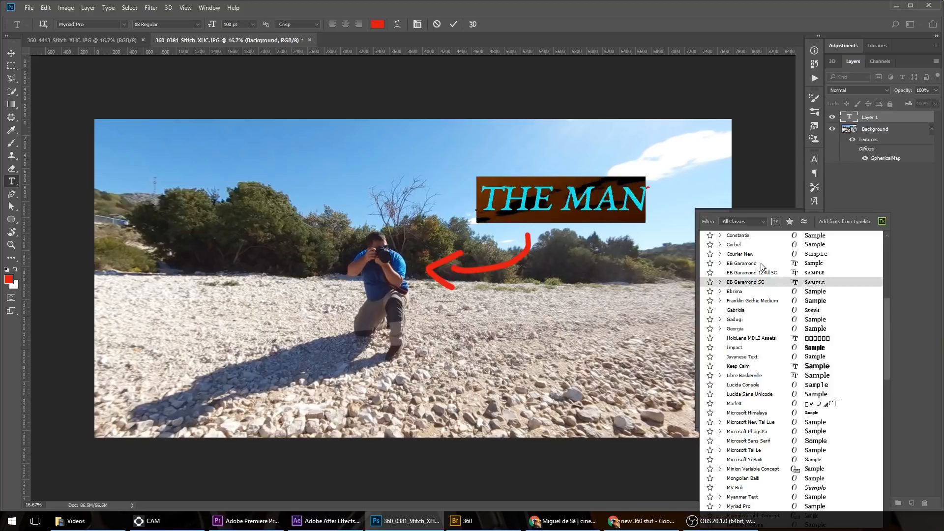
scroll(755, 272, "up", 2)
scroll(754, 271, "up", 3)
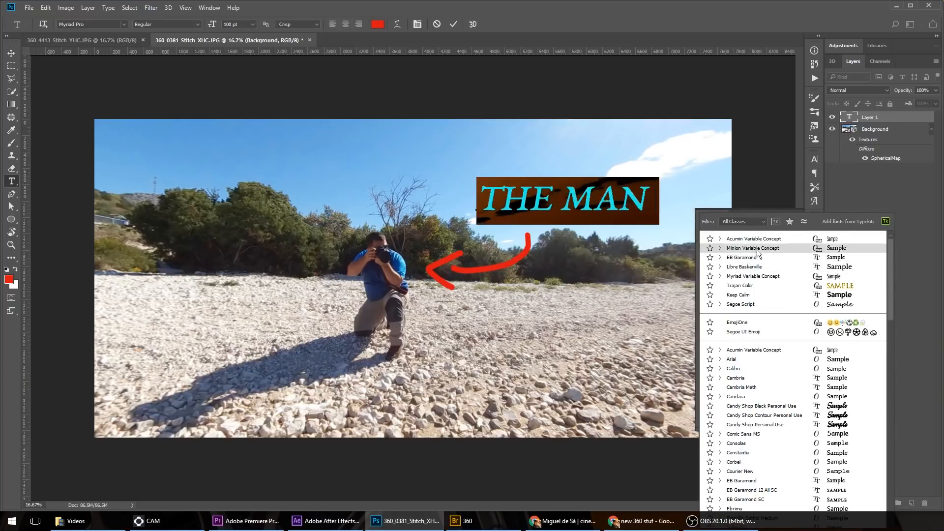
left_click(776, 277)
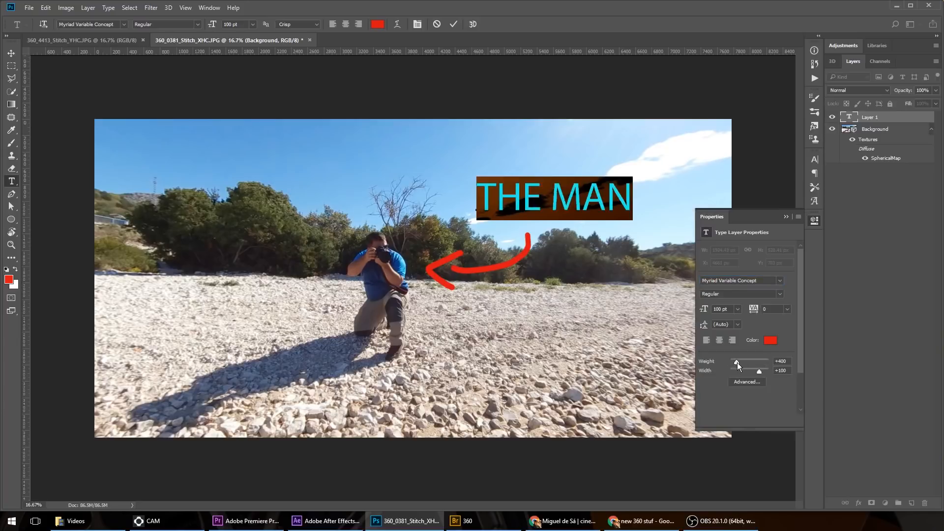
Step: Set the "THE MAN" text's variable font weight to about 815 and width to about 107, and commit the text
left_click_drag(759, 361, 759, 361)
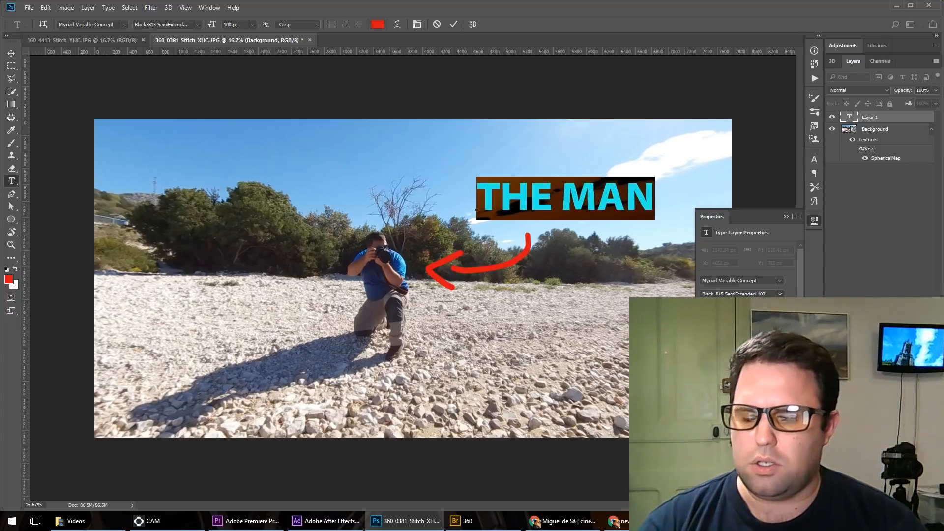
left_click(814, 220)
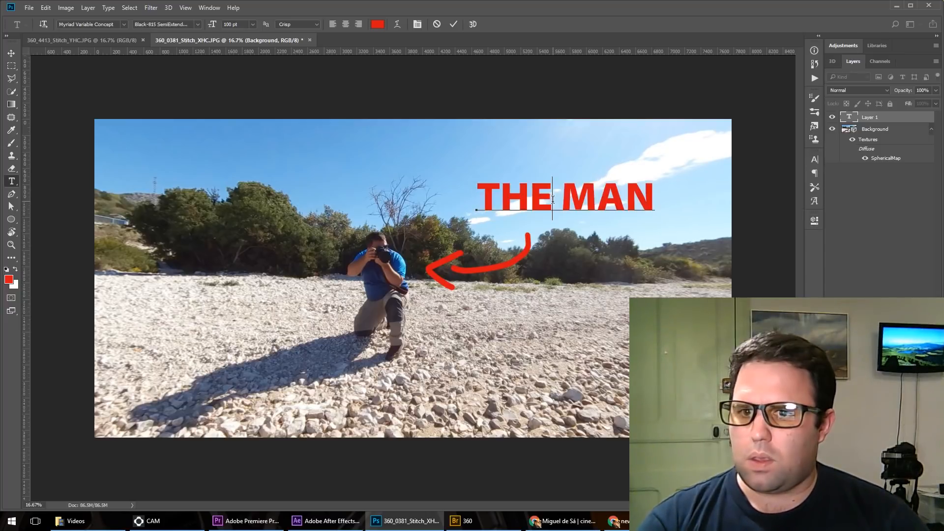
left_click(10, 54)
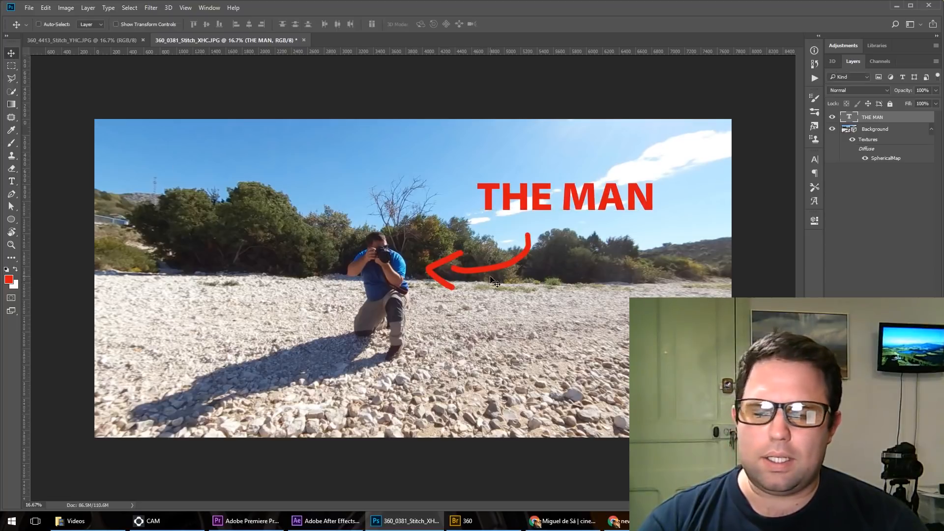
Step: Rasterize the "THE MAN" text layer and merge it down into the spherical panorama layer
left_click(879, 129)
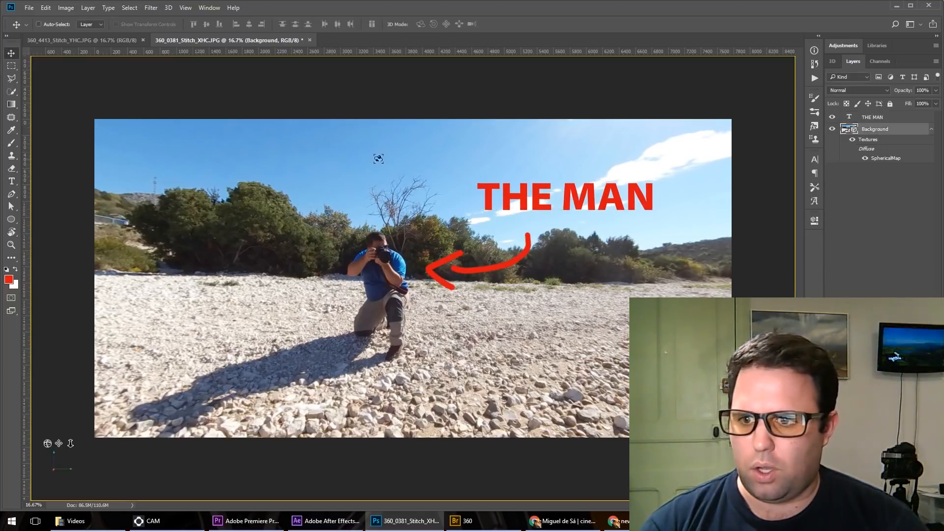
mouse_move(410, 279)
left_mouse_down()
mouse_move(495, 287)
mouse_move(413, 281)
left_mouse_up()
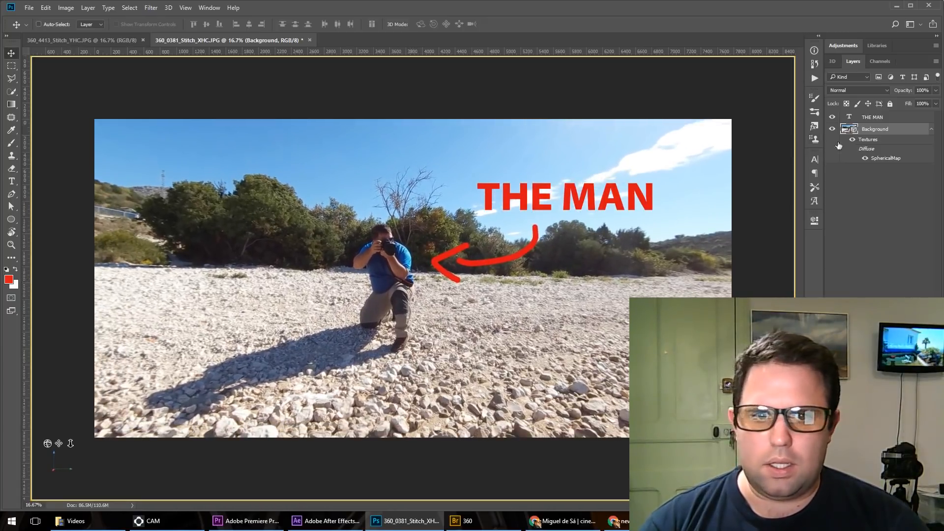
left_click(870, 120)
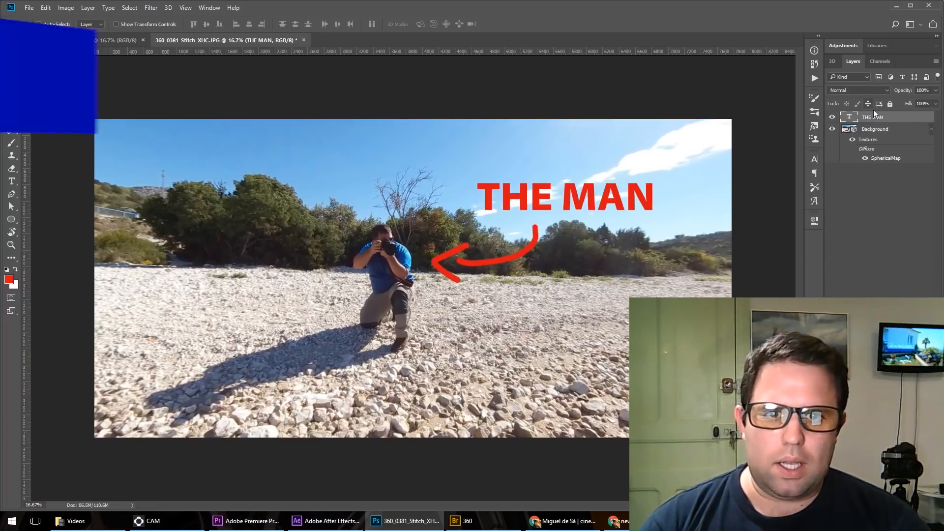
right_click(872, 118)
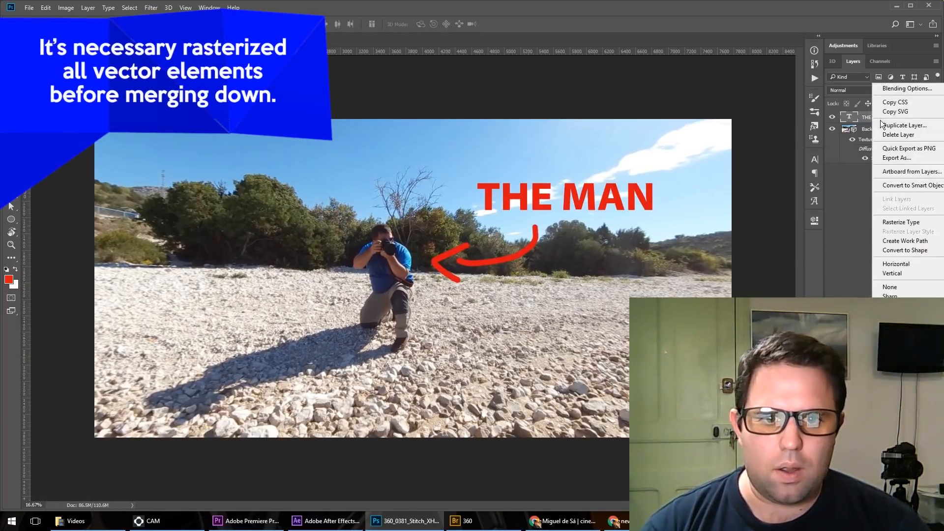
left_click(901, 222)
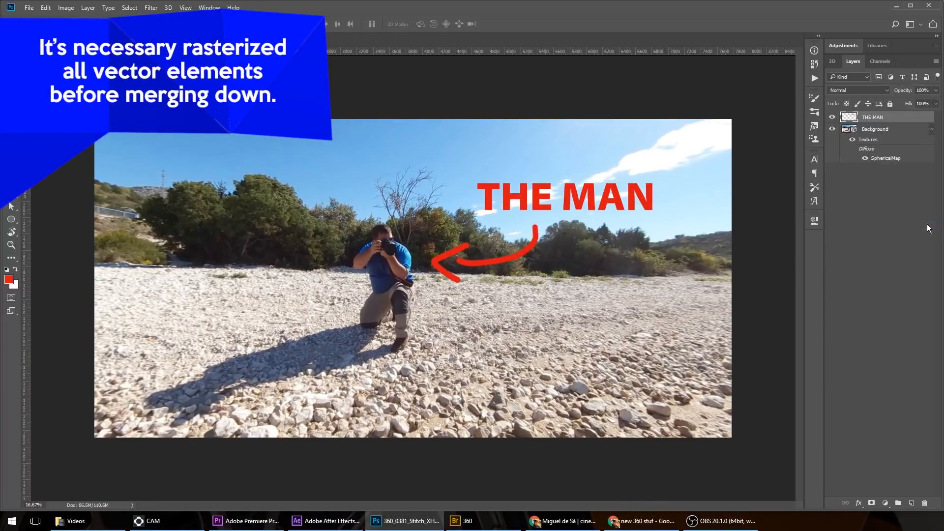
right_click(873, 119)
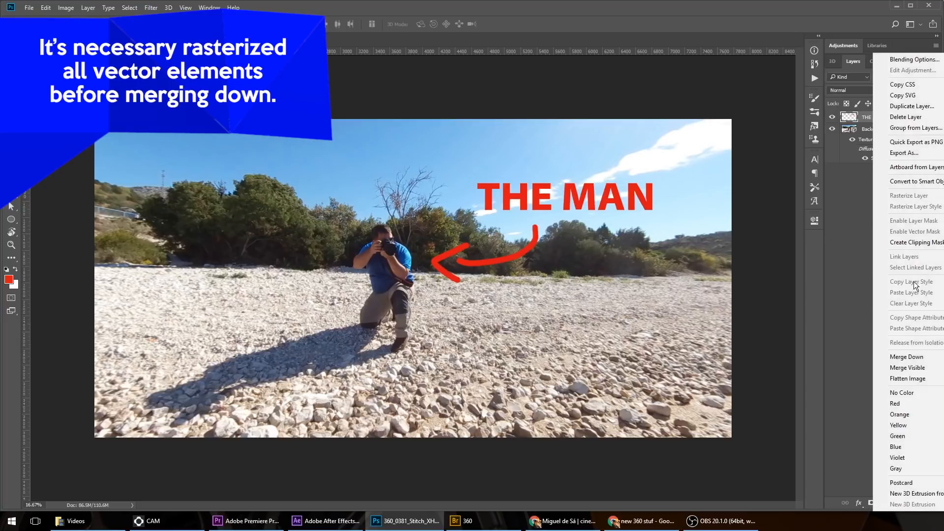
left_click(906, 356)
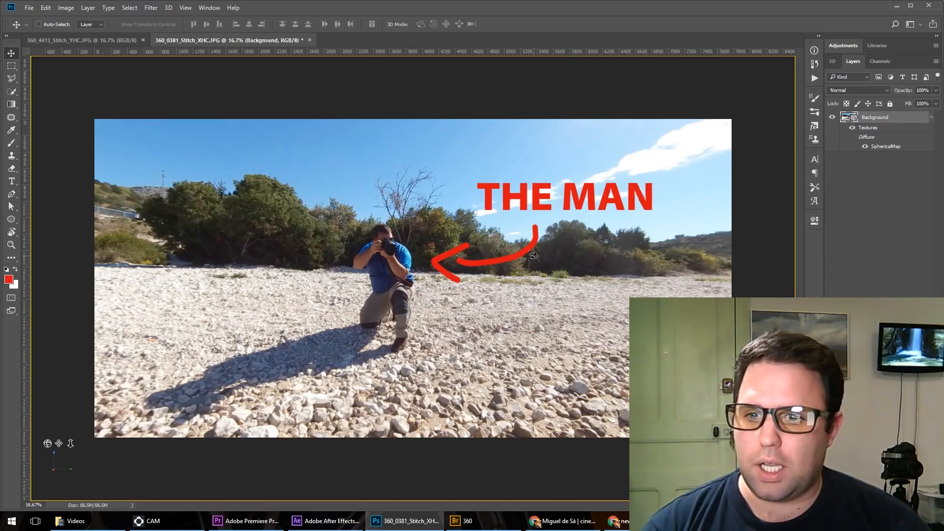
left_click_drag(533, 255, 419, 257)
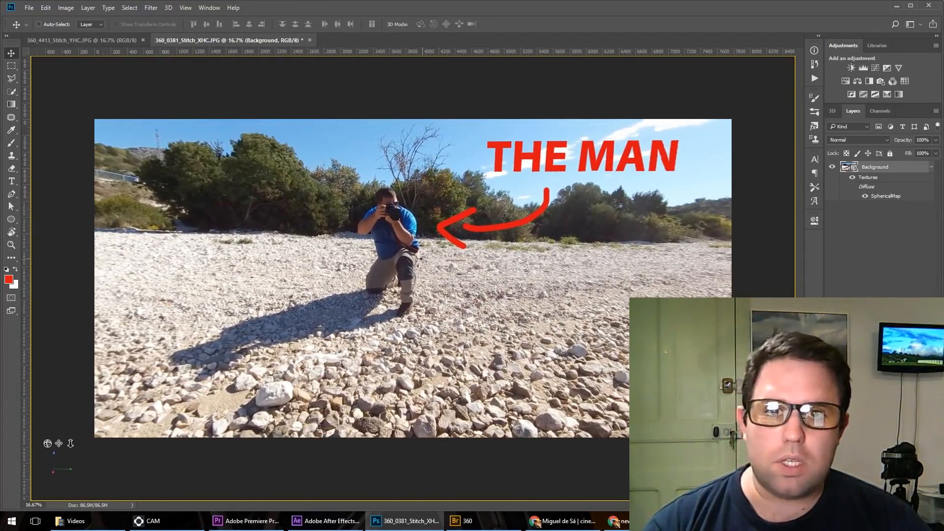
left_click(169, 7)
mouse_move(186, 48)
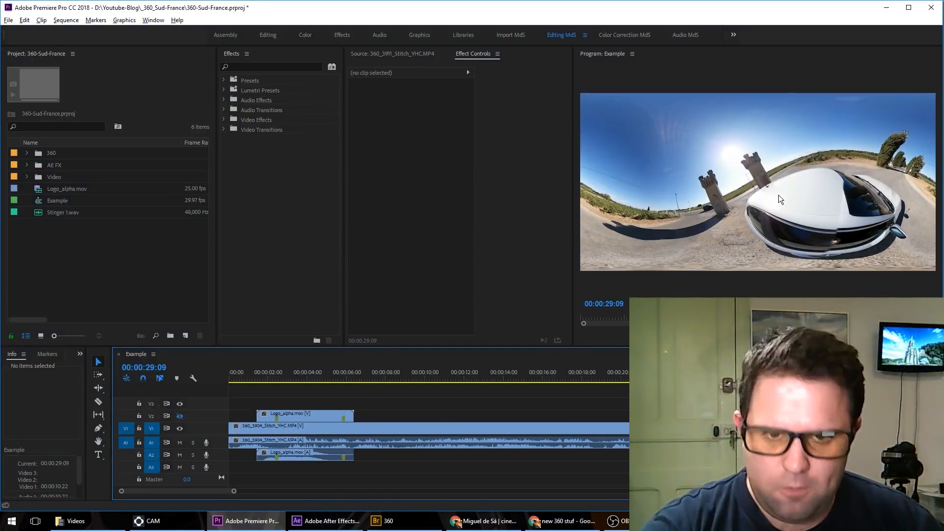
Step: In Premiere Pro, search the effects for "vr" and apply VR Rotate Sphere to the 360_3911_Stitch_YHC.MP4 clip
left_click(342, 149)
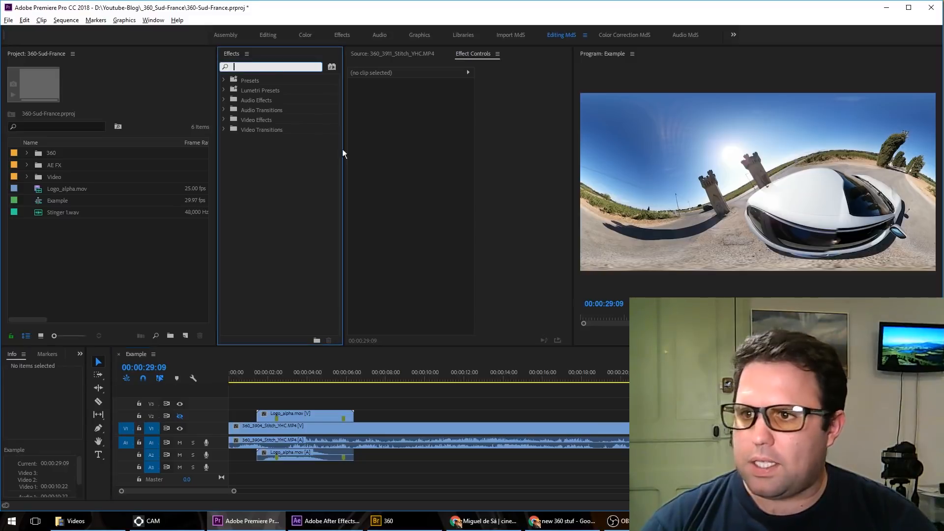
type("v")
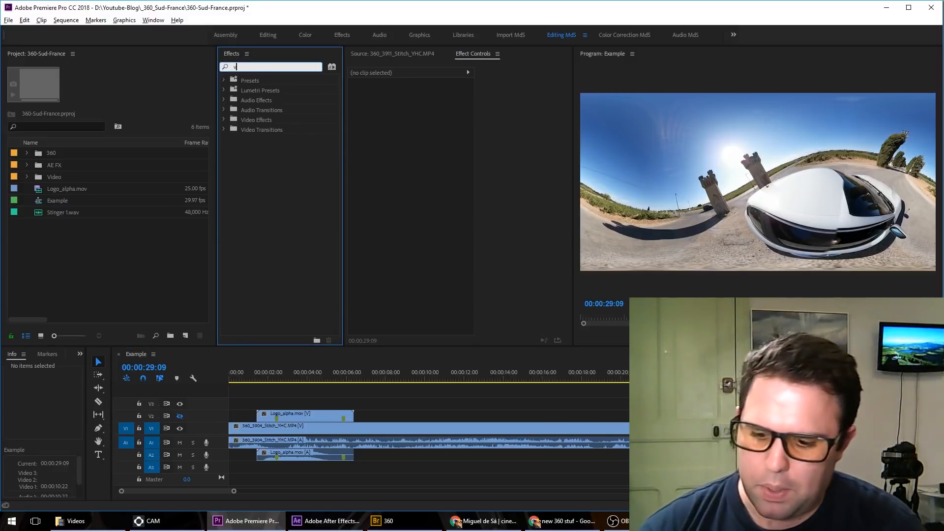
type("r")
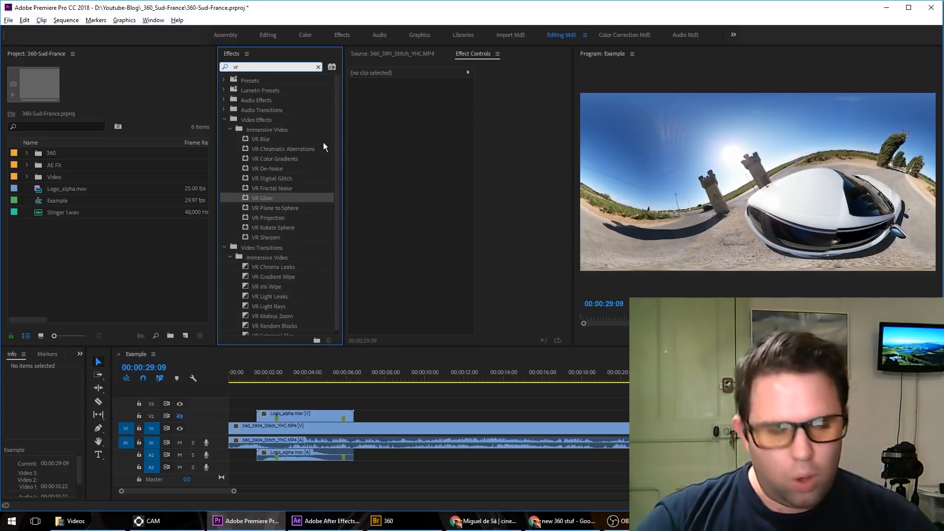
scroll(305, 195, "down", 1)
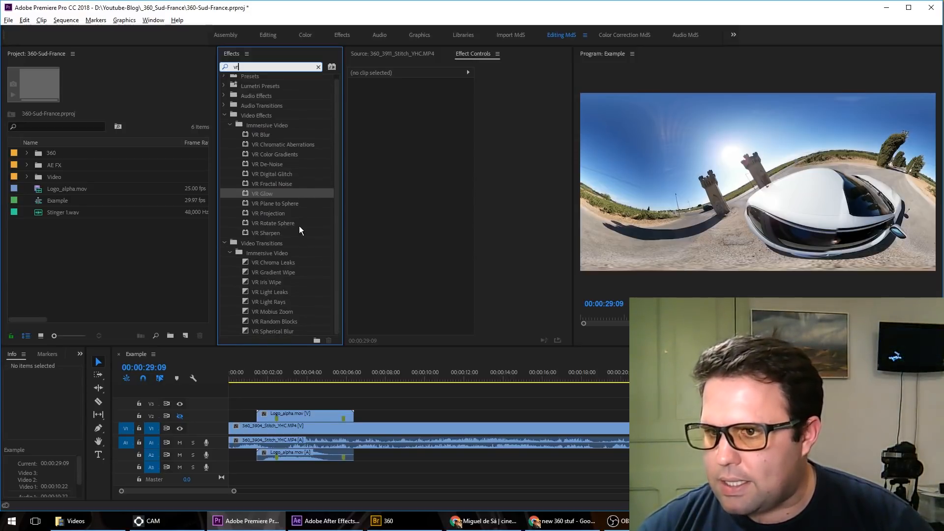
left_click(276, 223)
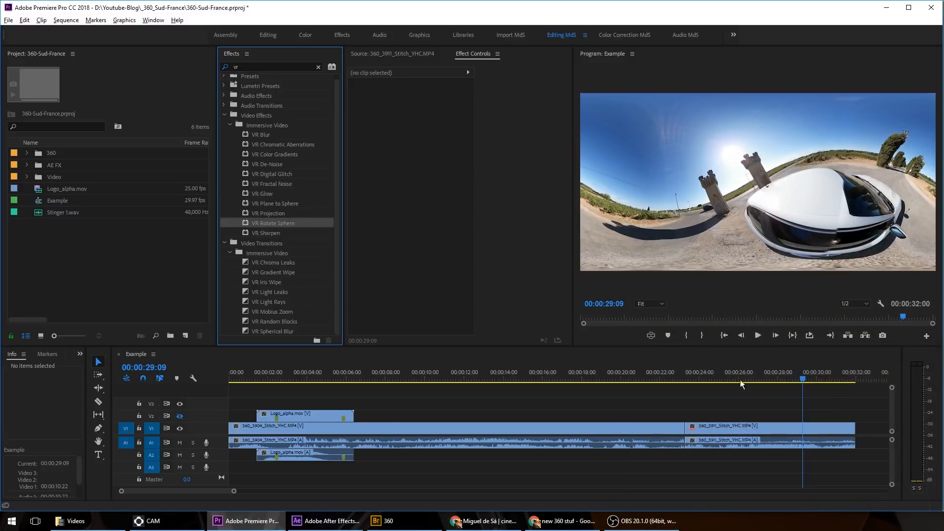
left_click_drag(740, 380, 759, 427)
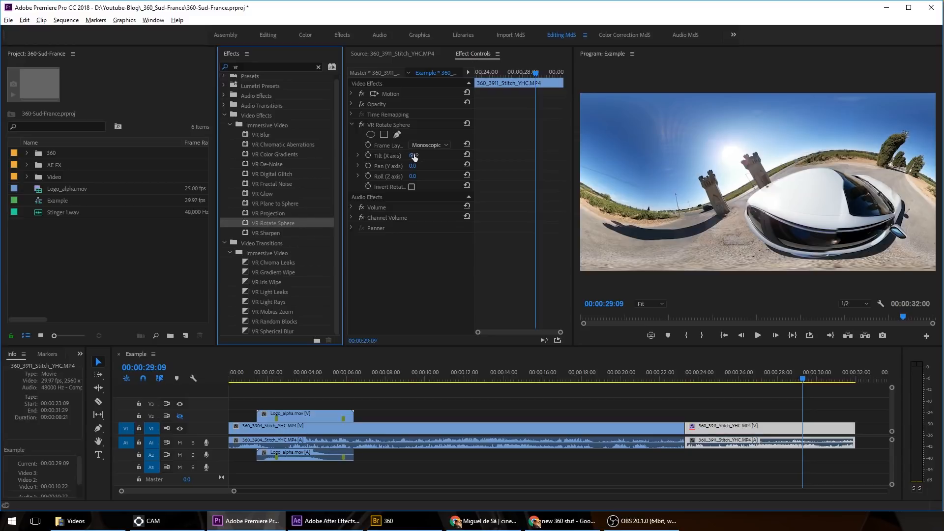
Step: Set the clip's VR Rotate Sphere roll to -30° and pan to 216° to level the horizon and reframe the shot
left_click_drag(413, 176, 398, 176)
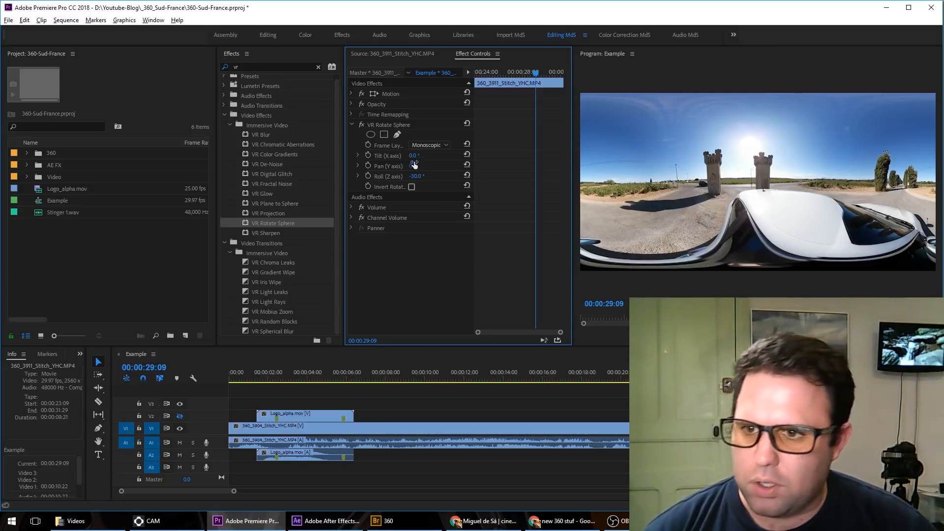
left_click_drag(413, 166, 520, 165)
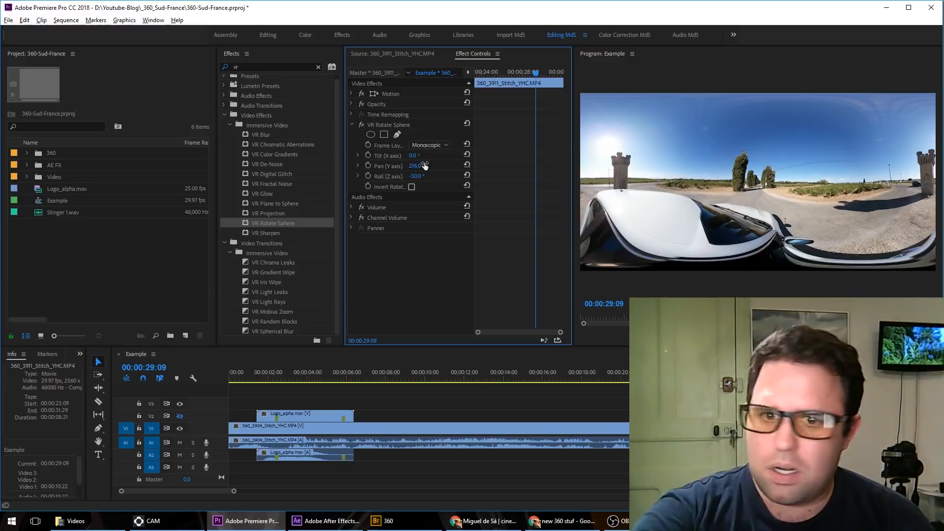
key("ctrl+shift+a")
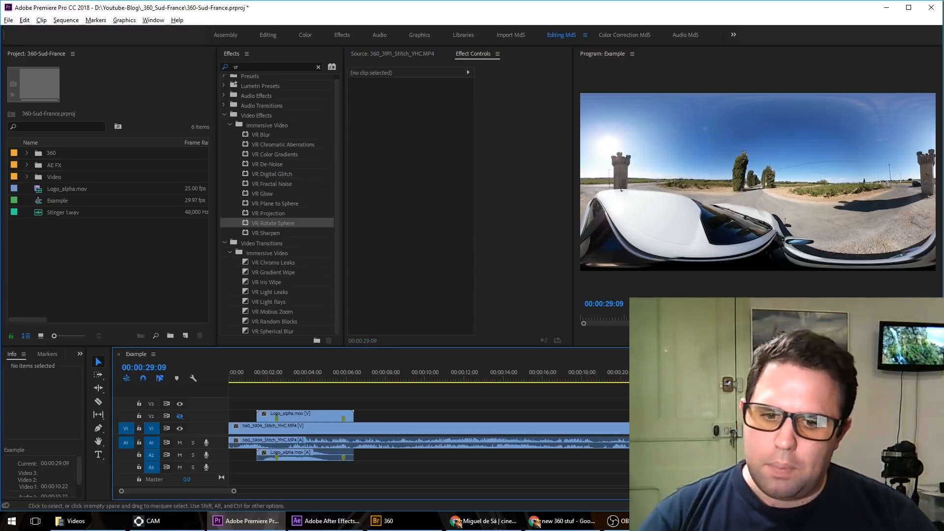
left_click(771, 427)
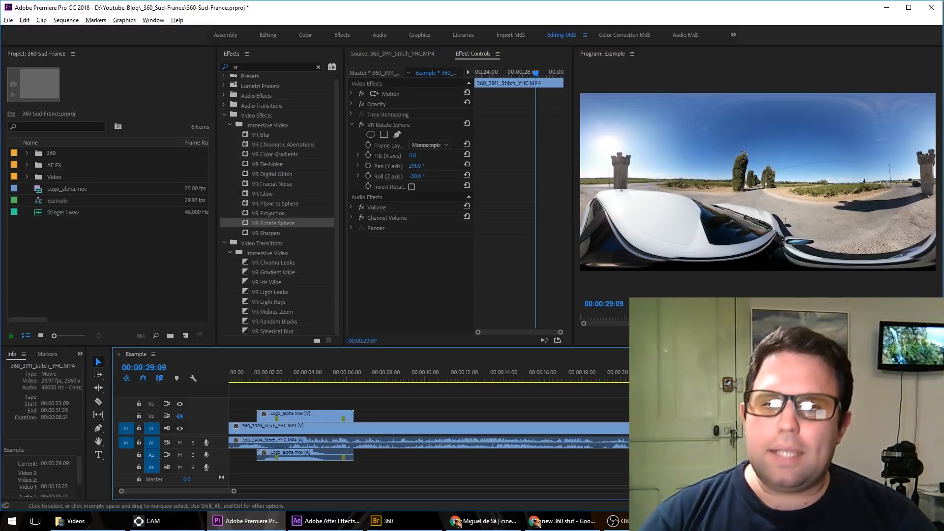
left_click(352, 123)
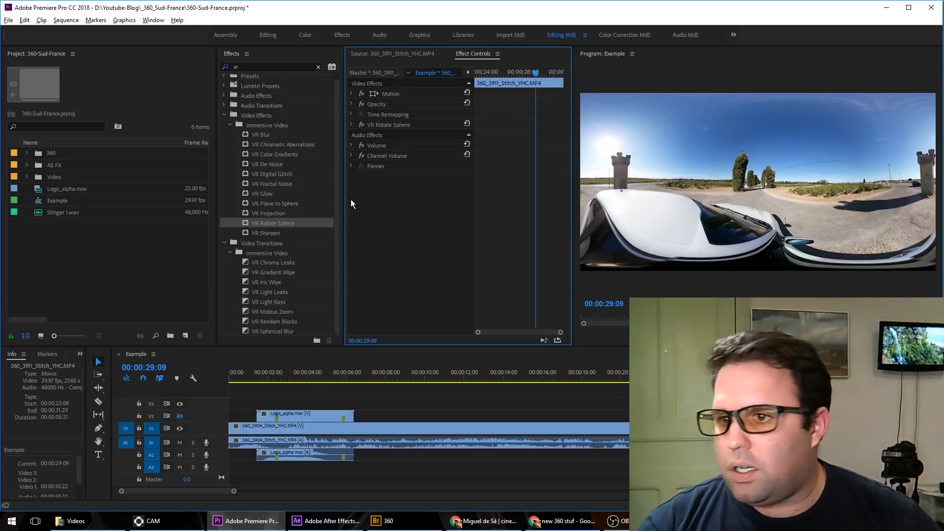
Step: Apply VR Glow to the 360_3911 clip and inspect the glow around the sun and towers in the VR video display
left_click_drag(266, 194, 403, 209)
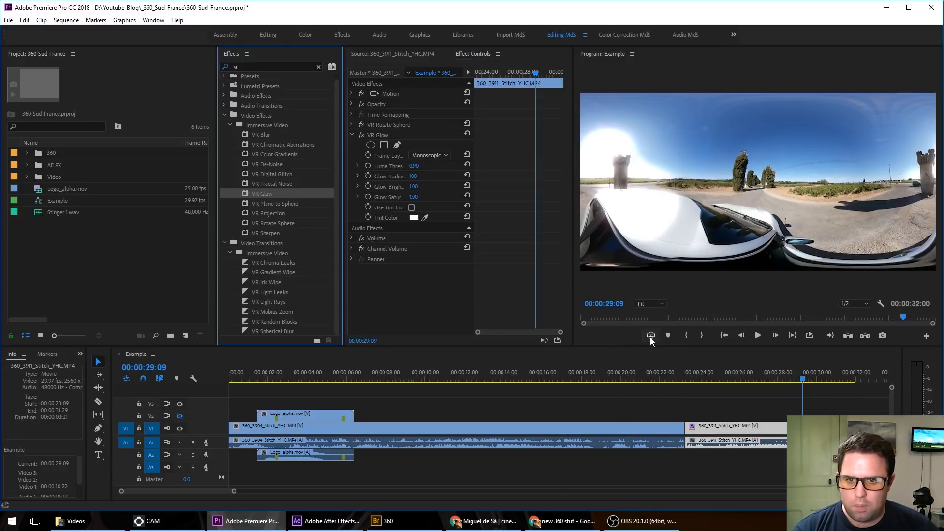
left_click(650, 335)
left_click_drag(766, 166, 554, 191)
left_click_drag(790, 181, 666, 190)
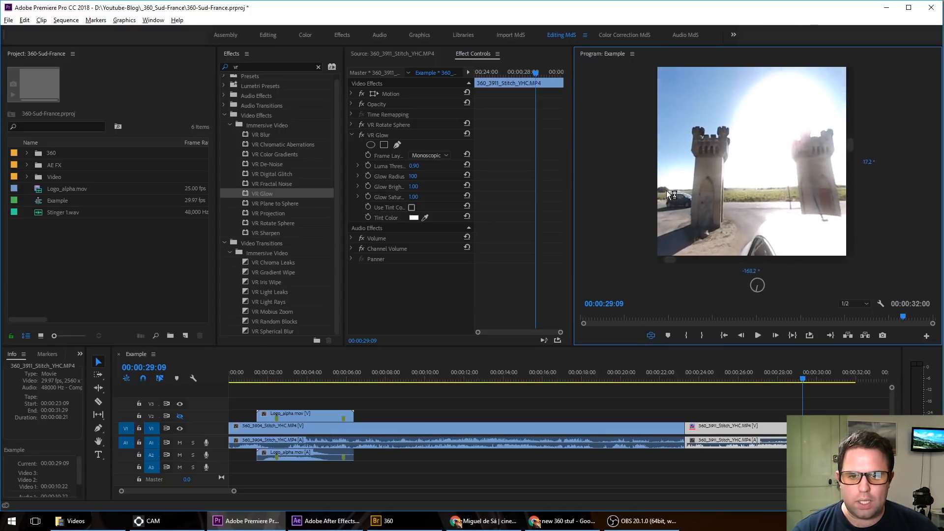
left_click_drag(761, 204, 611, 196)
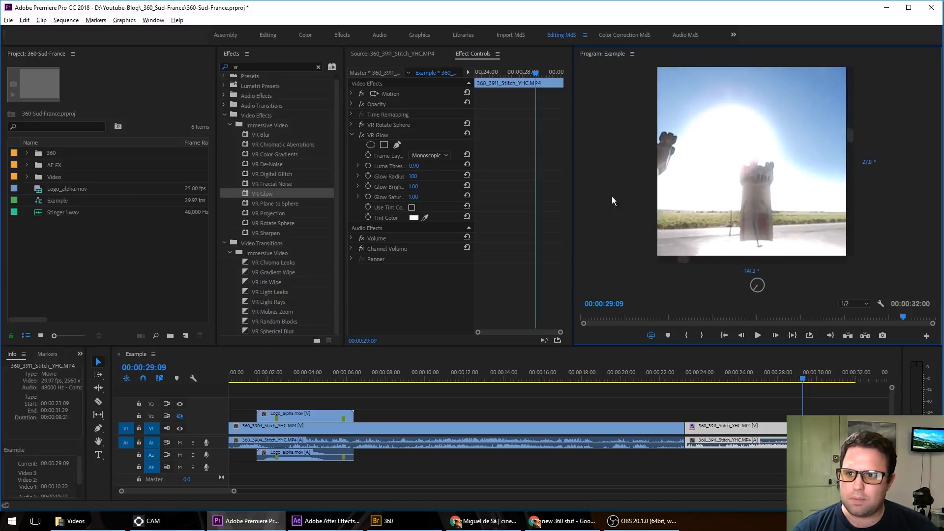
Step: Replace the VR Glow effect on the clip with VR Sharpen and set its sharpen amount to 35
left_click(388, 138)
key("Delete")
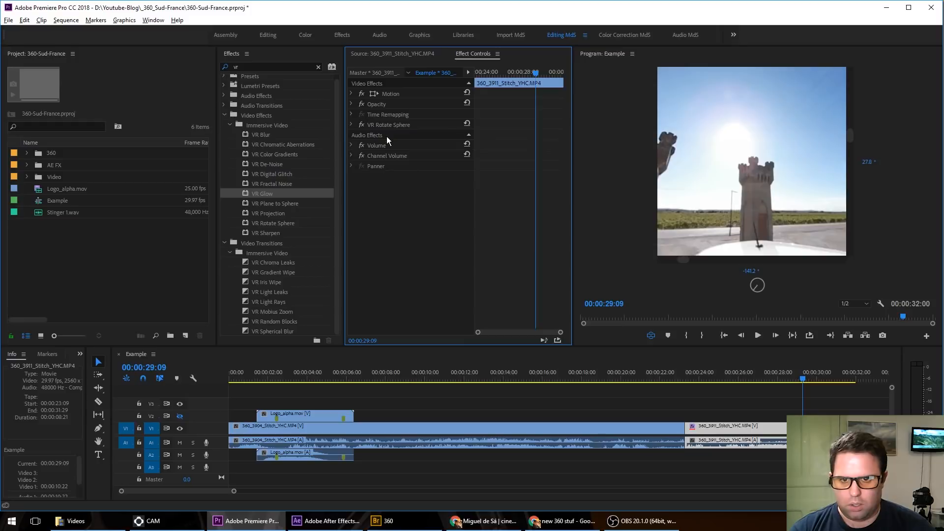
left_click(264, 234)
left_click_drag(267, 233, 410, 220)
left_click(411, 168)
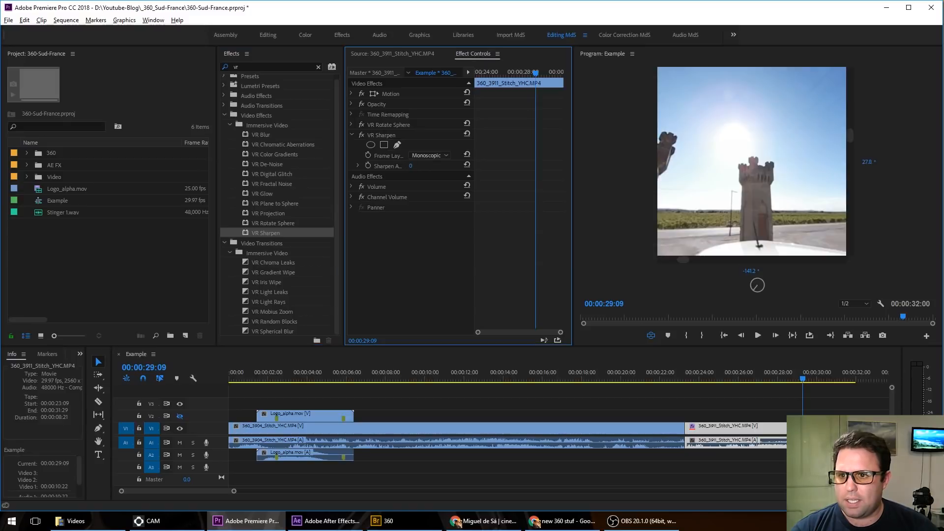
left_click_drag(411, 167, 424, 167)
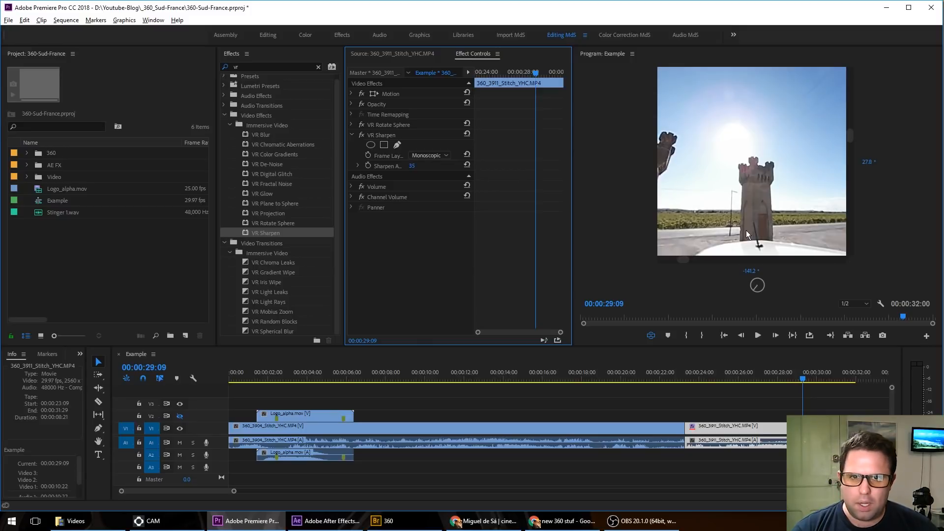
Step: Turn the VR view toward the two towers and set the VR Sharpen amount to 10
left_click_drag(741, 208, 755, 191)
left_click(417, 164)
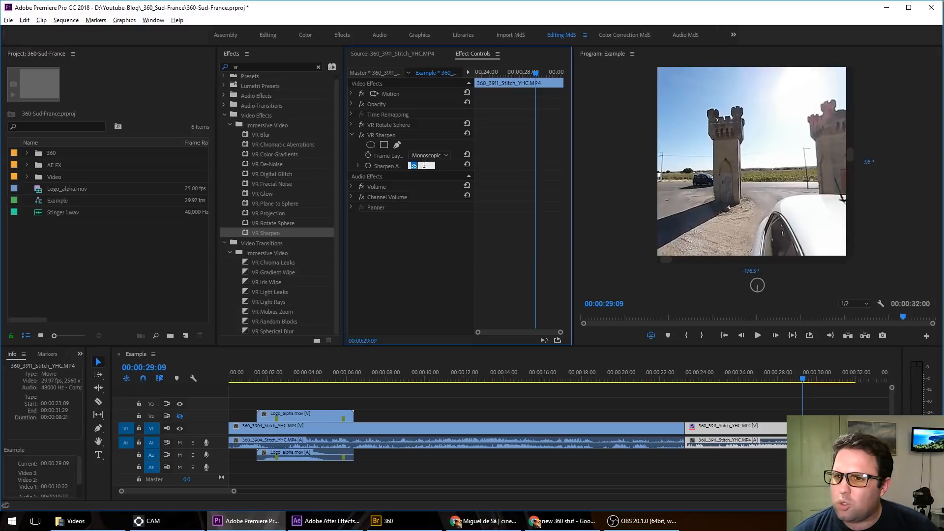
type("10")
key("Return")
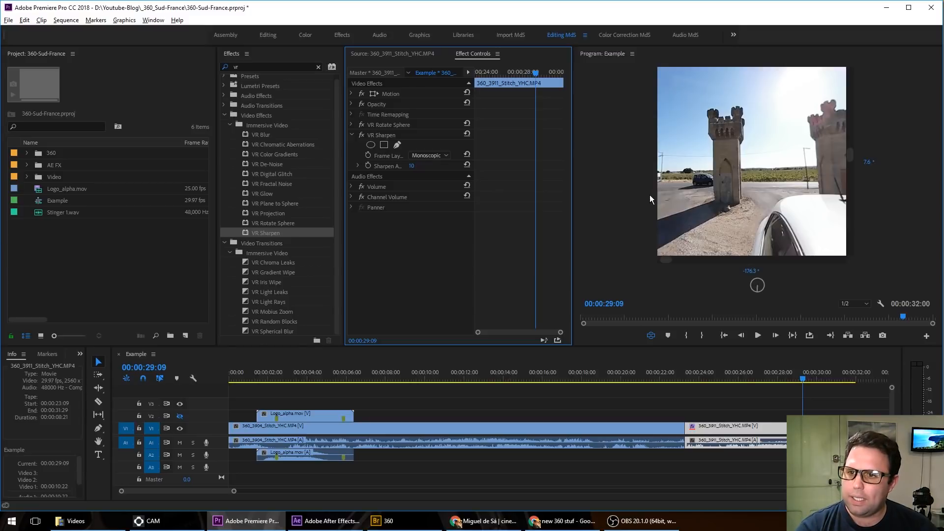
Step: Remove the VR Sharpen effect from the 360_3911 clip and deselect the clip
left_click(378, 136)
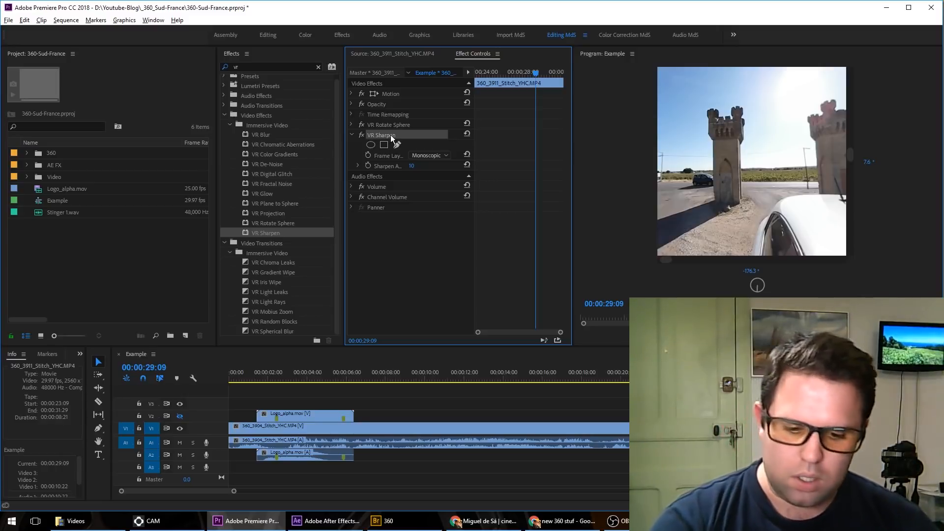
key("Delete")
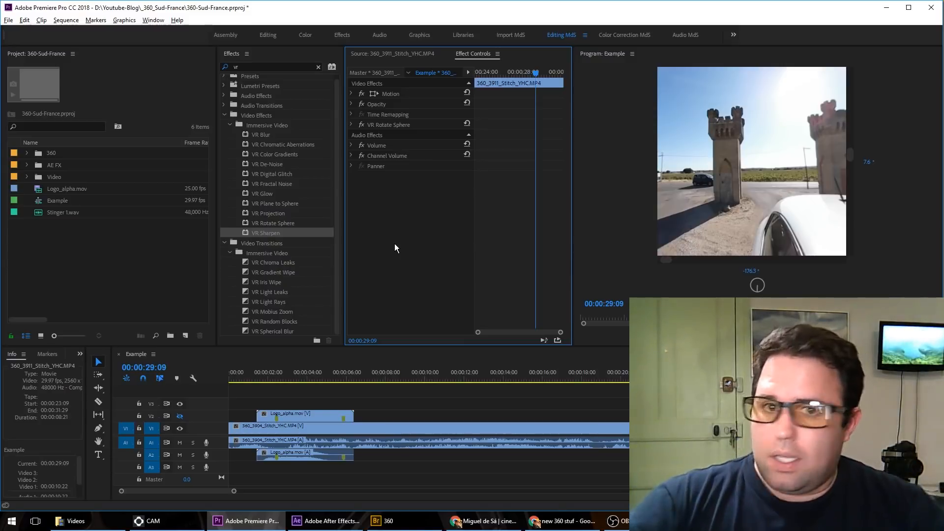
left_click(394, 396)
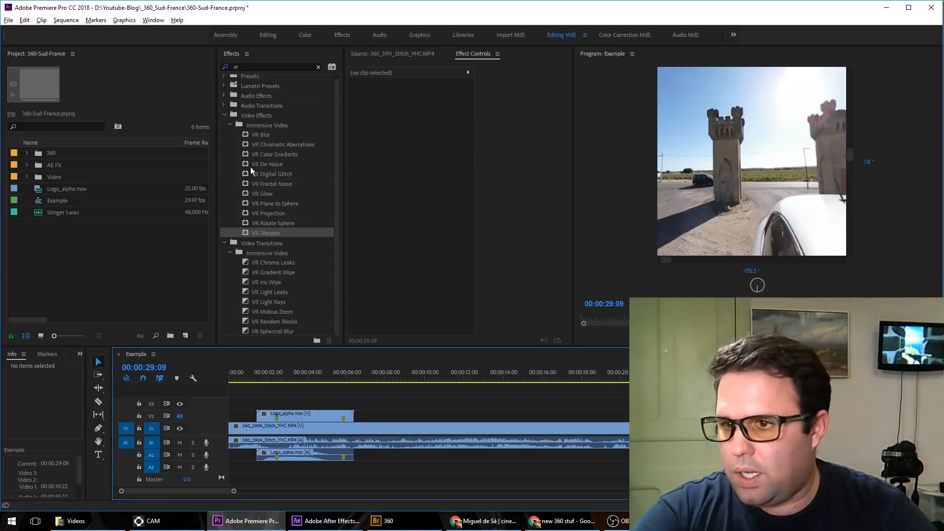
Step: Turn off the VR video display and place the VR Chroma Leaks transition at the cut between the 360_3904 and 360_3911 clips
left_click(229, 125)
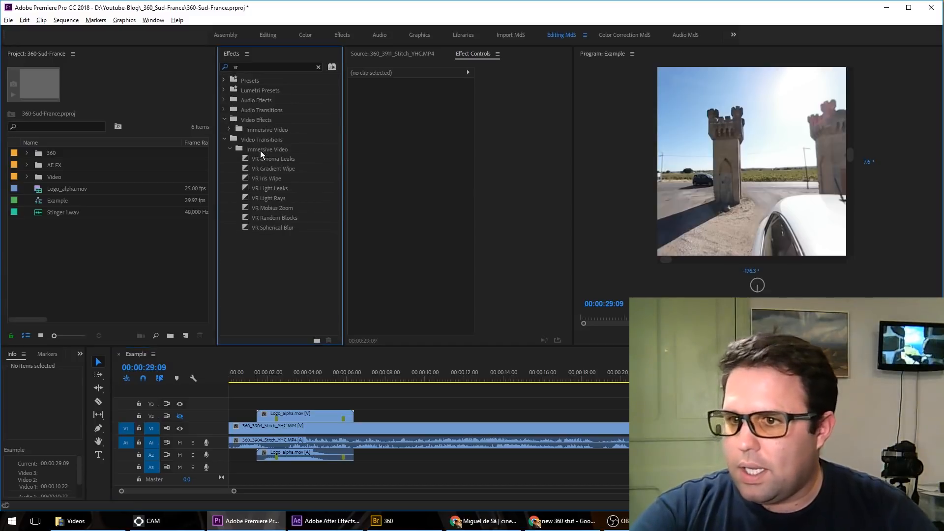
left_click(270, 160)
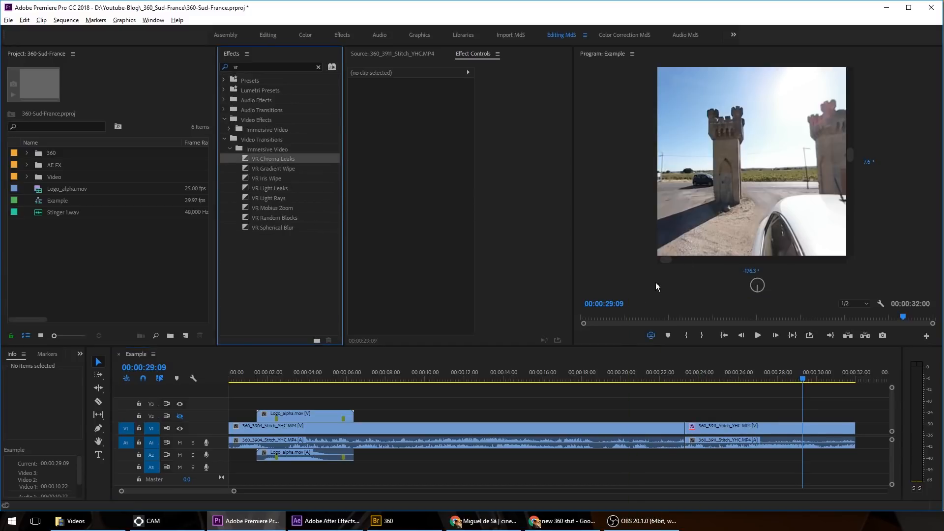
left_click(650, 336)
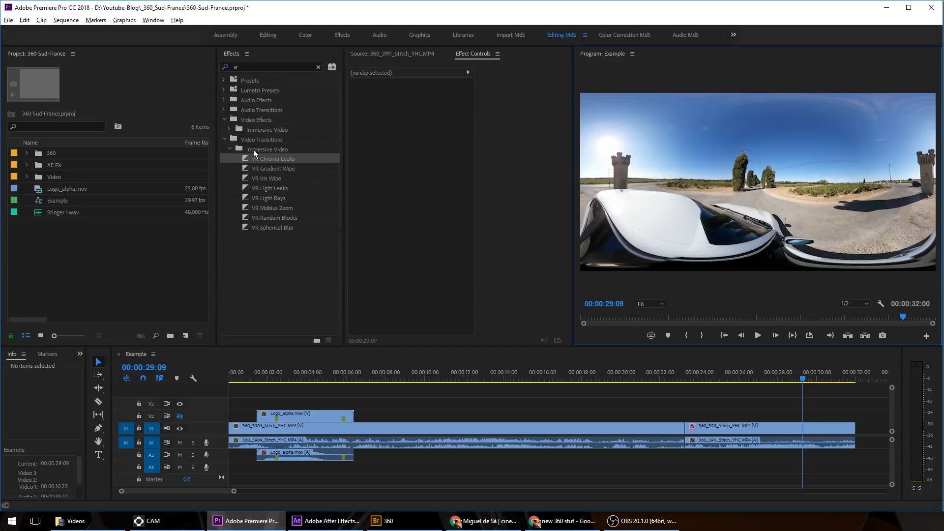
left_click_drag(245, 161, 759, 436)
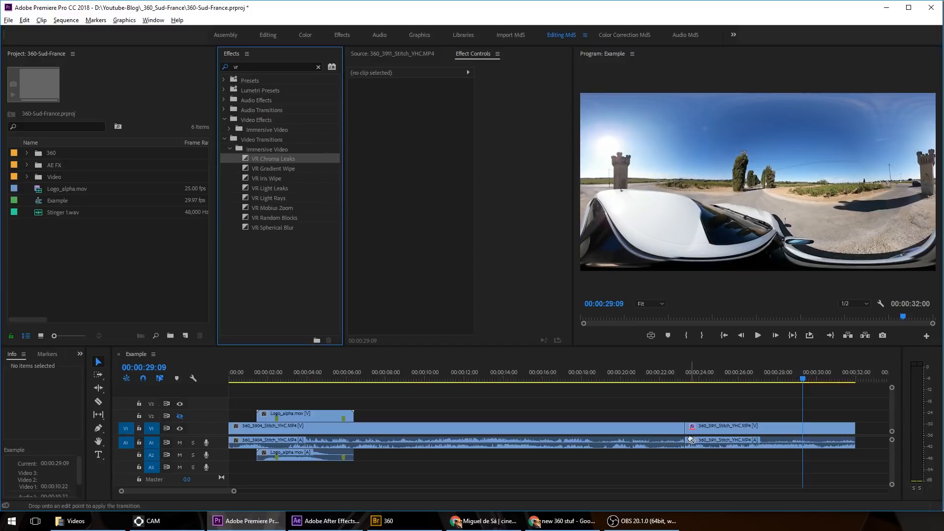
left_click_drag(690, 440, 686, 435)
Step: Scrub near the VR Chroma Leaks transition with the VR video display on, and remove the transition
mouse_move(670, 378)
left_mouse_down()
mouse_move(696, 374)
mouse_move(675, 376)
left_mouse_up()
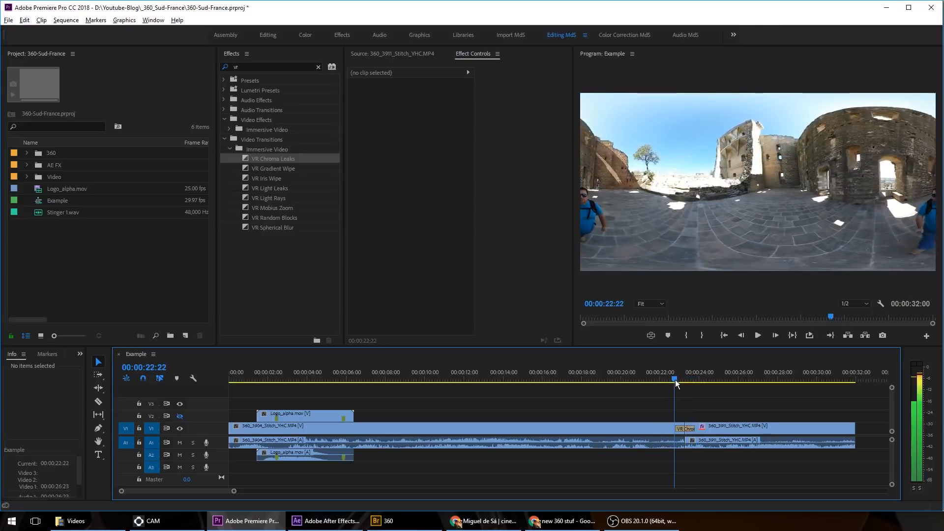
left_click(650, 335)
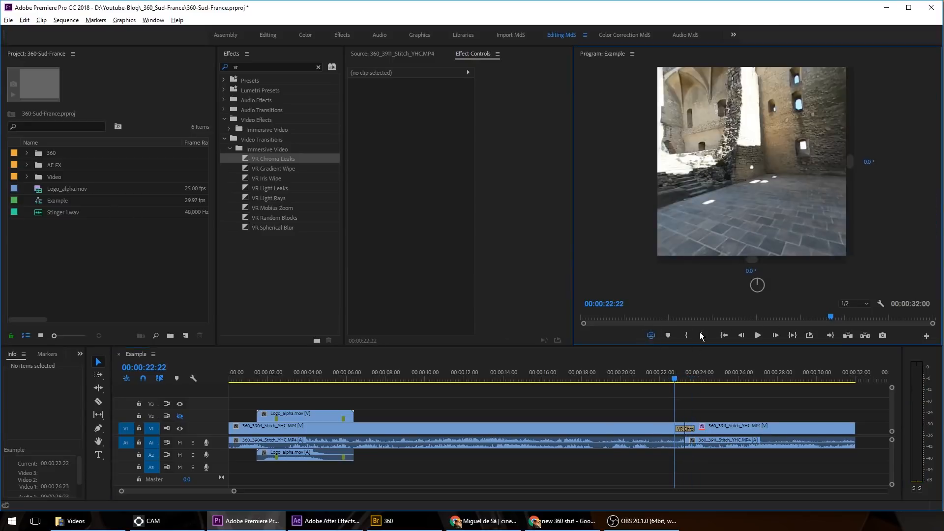
mouse_move(674, 376)
left_mouse_down()
mouse_move(698, 384)
mouse_move(672, 384)
left_mouse_up()
left_click(682, 429)
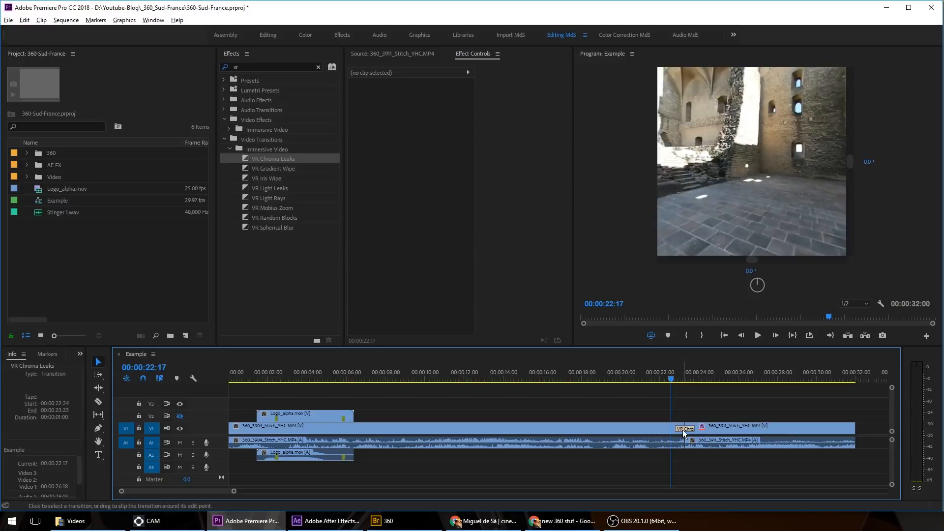
key("Delete")
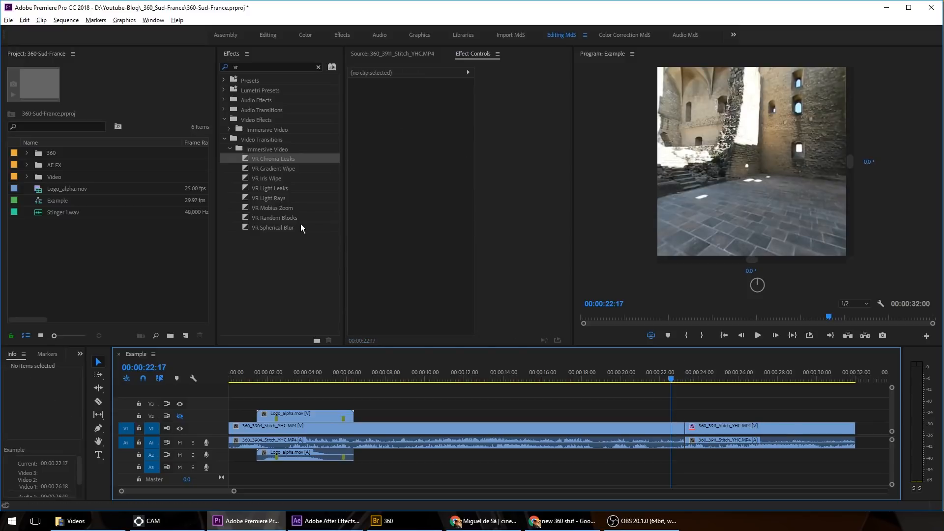
Step: Place the VR Random Blocks transition at the cut between the two 360 clips and set its duration to 5 seconds
left_click(269, 218)
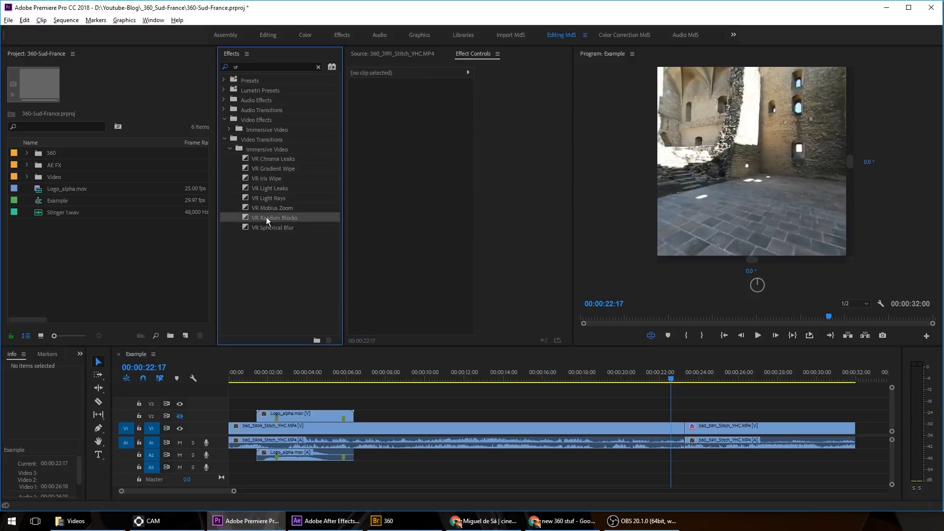
left_click_drag(267, 217, 687, 432)
left_click(687, 431)
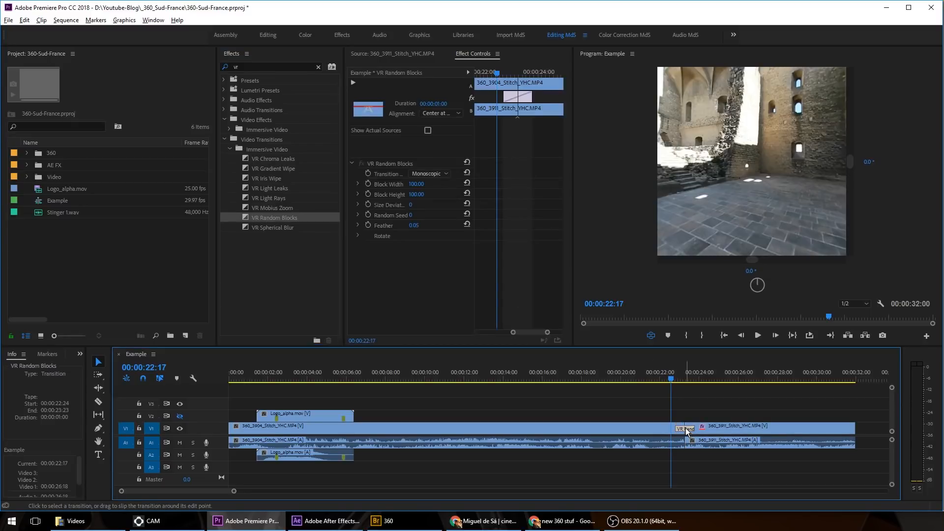
double_click(687, 431)
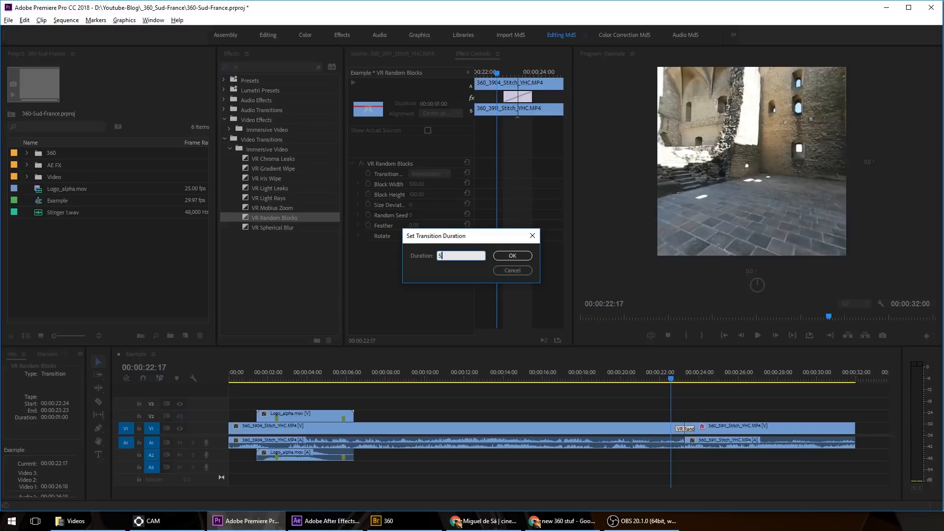
key("Return")
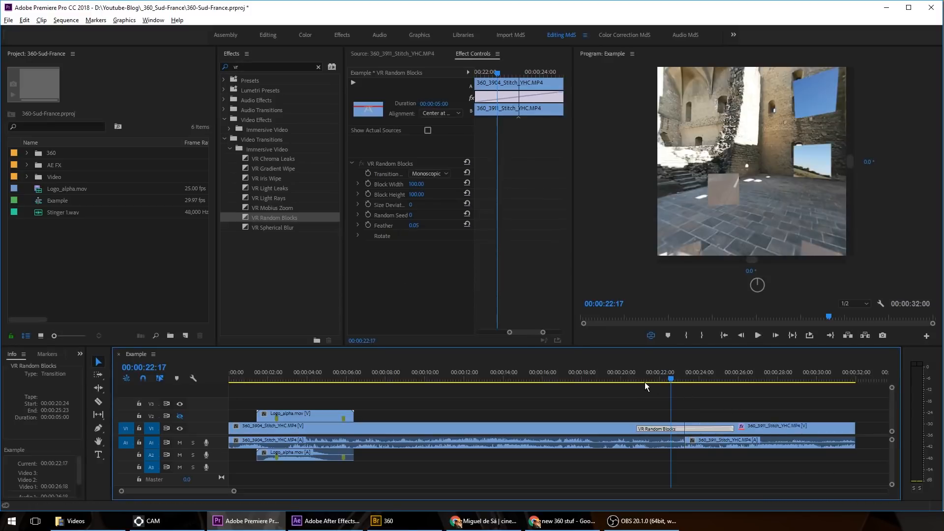
Step: Scrub through the VR Random Blocks transition, look around the VR view within it, and remove the transition
left_click_drag(638, 376, 697, 401)
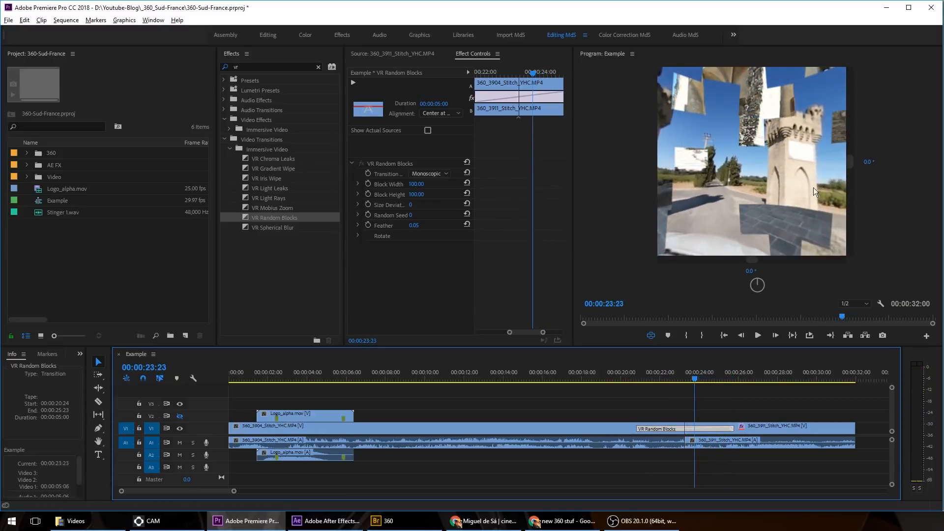
left_click_drag(807, 185, 747, 149)
left_click(698, 425)
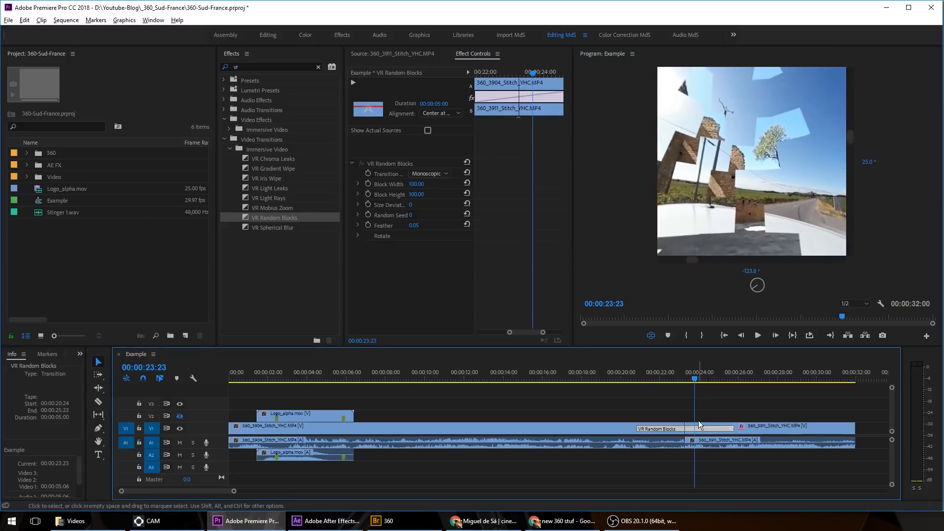
key("Delete")
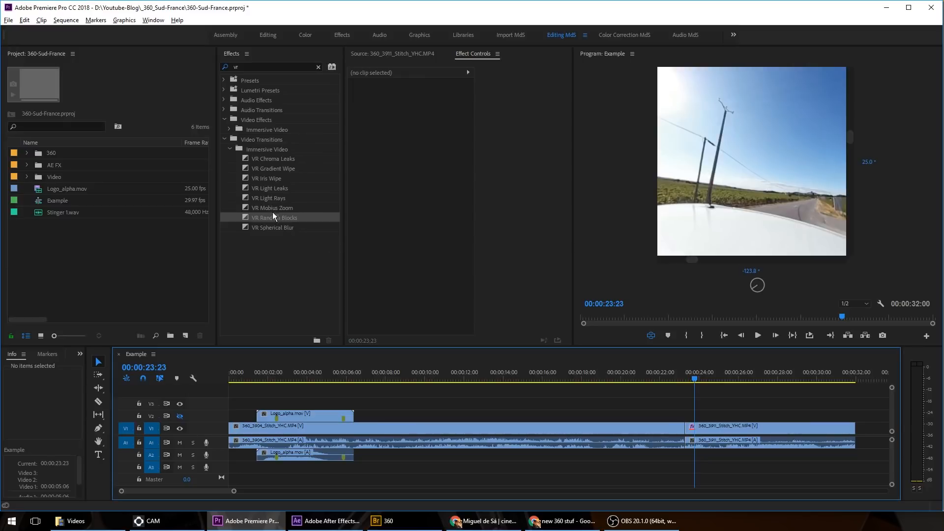
Step: Place the VR Iris Wipe transition at the cut between the 360 clips and reset the VR view's pan and tilt to 0°
left_click(270, 179)
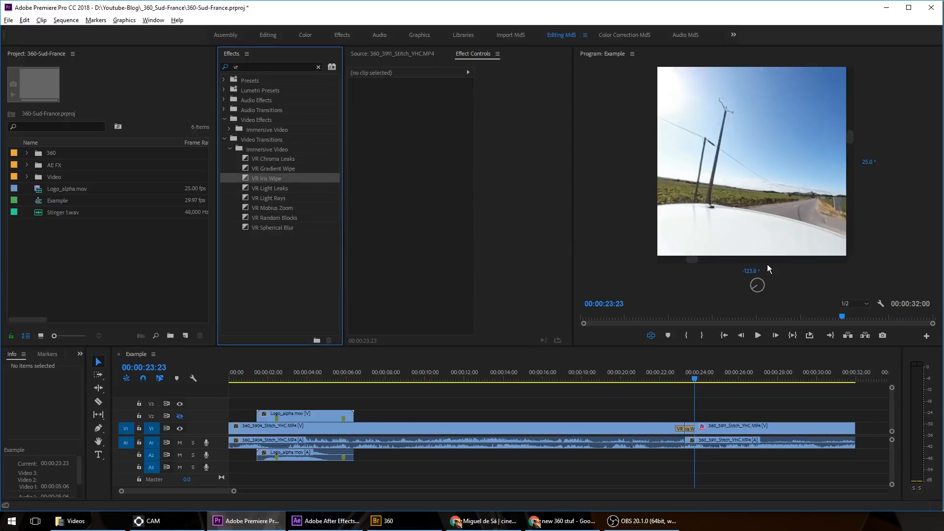
left_click(751, 270)
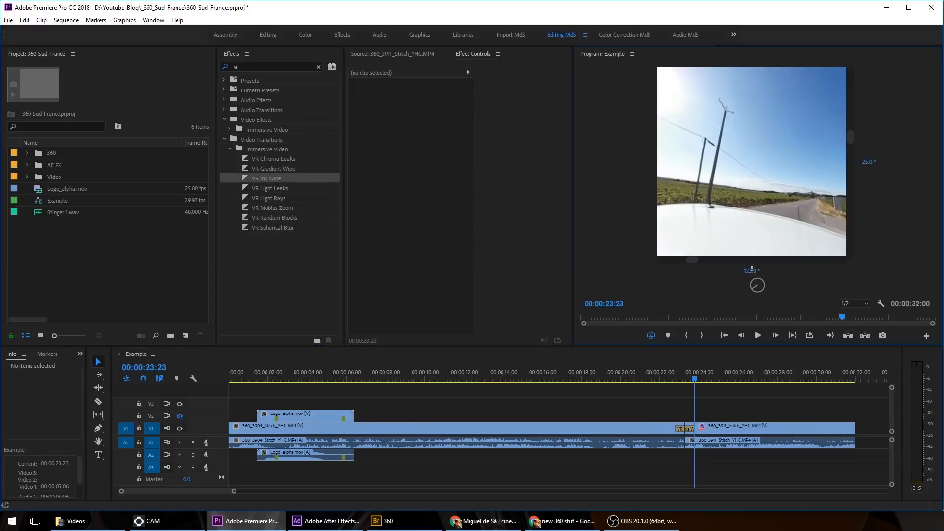
left_click(863, 163)
key("Return")
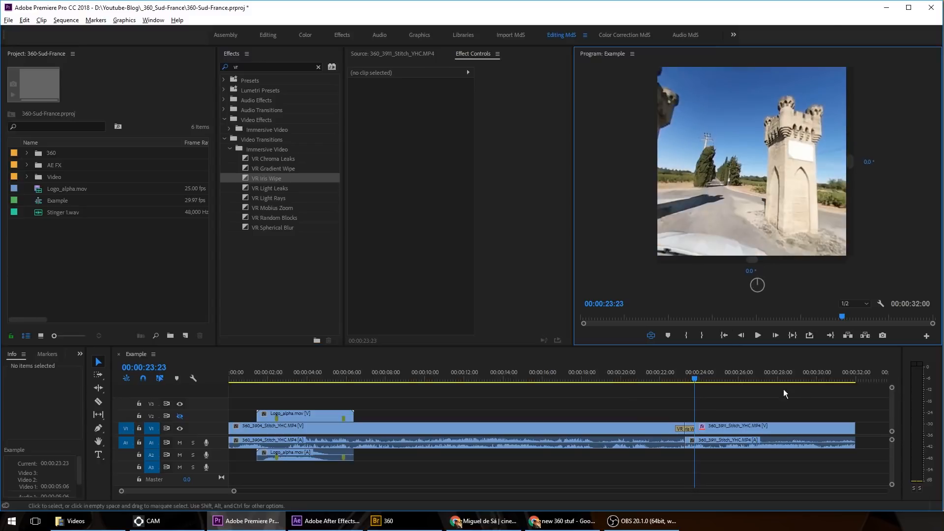
Step: Preview the VR Iris Wipe transition by scrubbing across the cut, looking around the VR view, and playing the sequence with the VR display off
left_click_drag(660, 373, 685, 382)
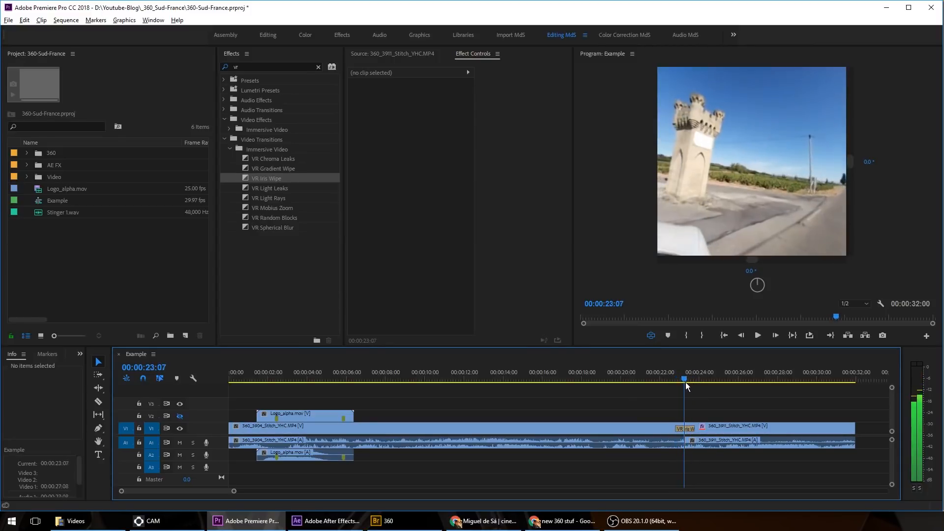
left_click_drag(737, 229, 848, 181)
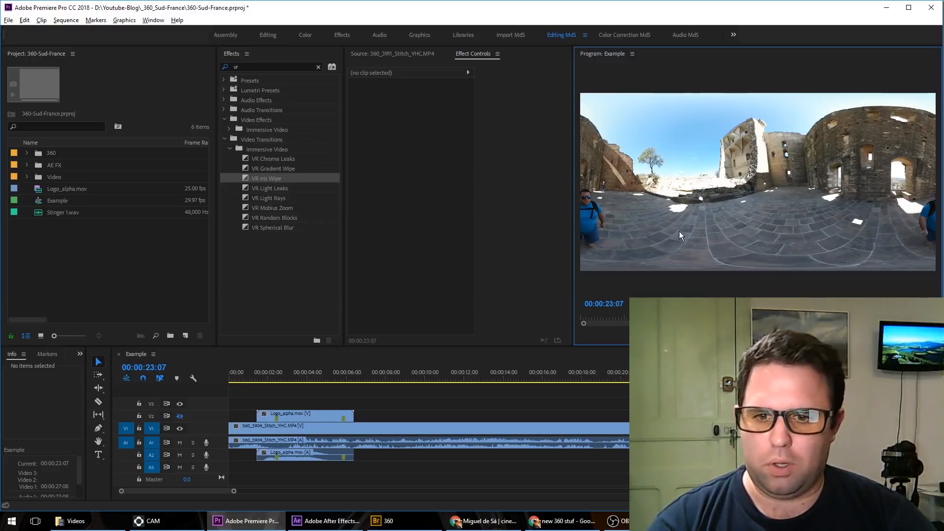
left_click(844, 337)
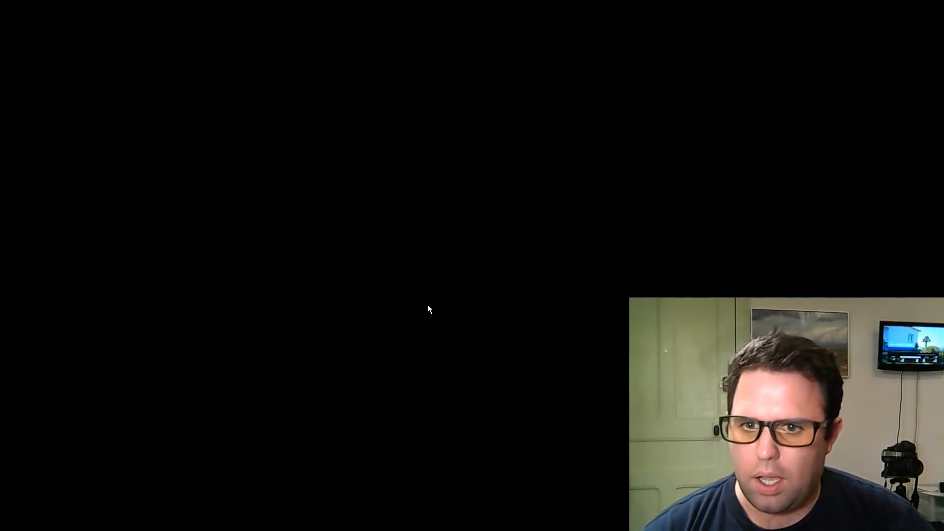
key("space")
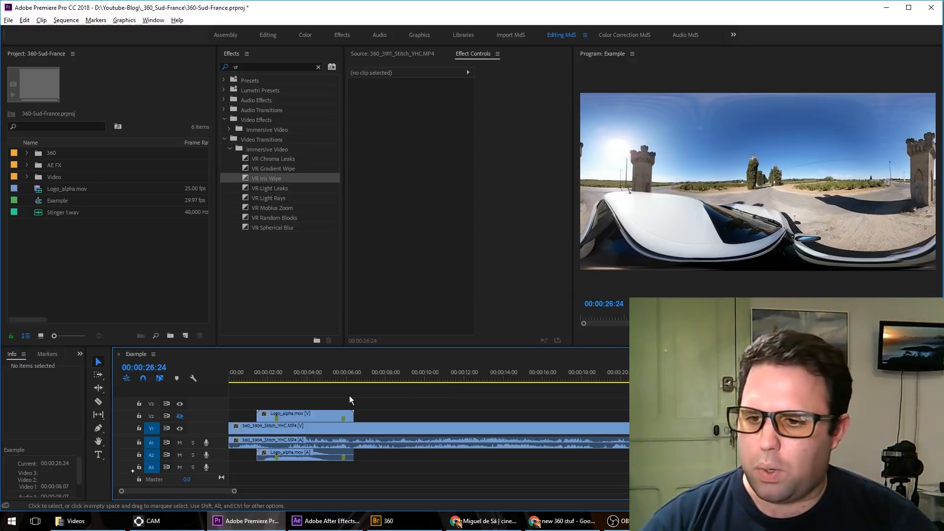
Step: Make track V2 with the Logo_alpha.mov clip visible and park the playhead over the clip at 00:00:02:15
left_click_drag(311, 369, 305, 370)
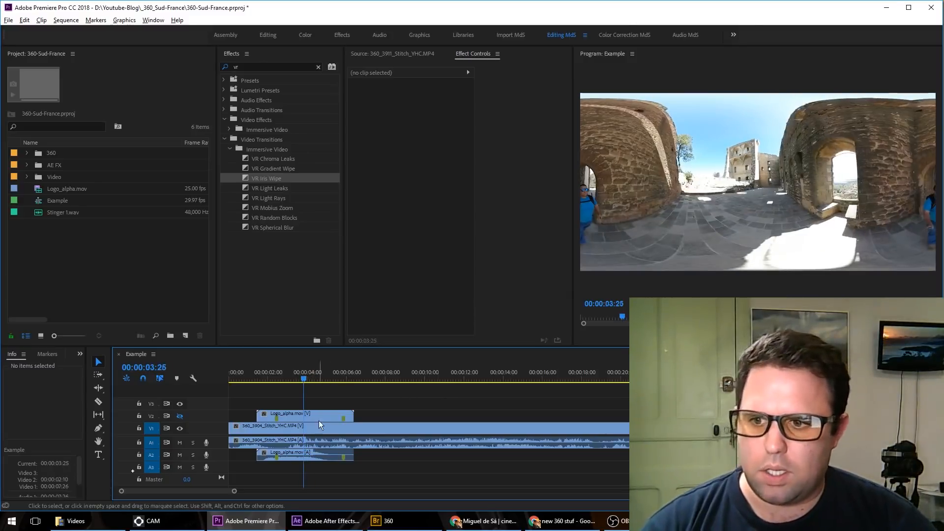
left_click(180, 416)
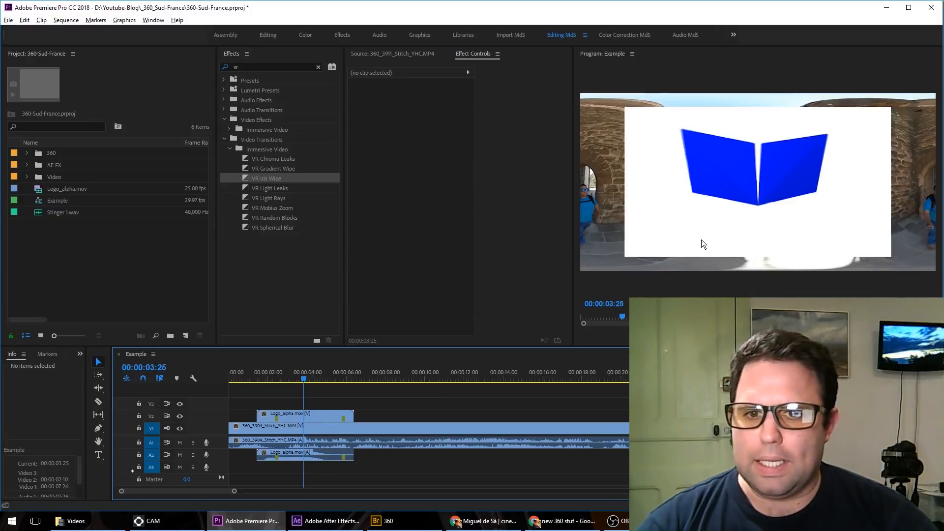
left_click_drag(304, 379, 277, 387)
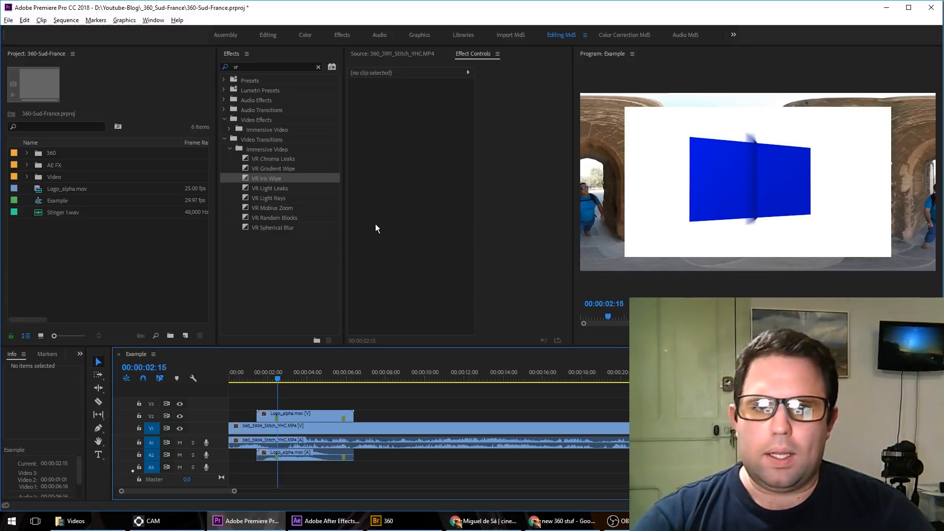
Step: Apply the VR Plane to Sphere immersive video effect to the Logo_alpha.mov clip on track V2
left_click(228, 128)
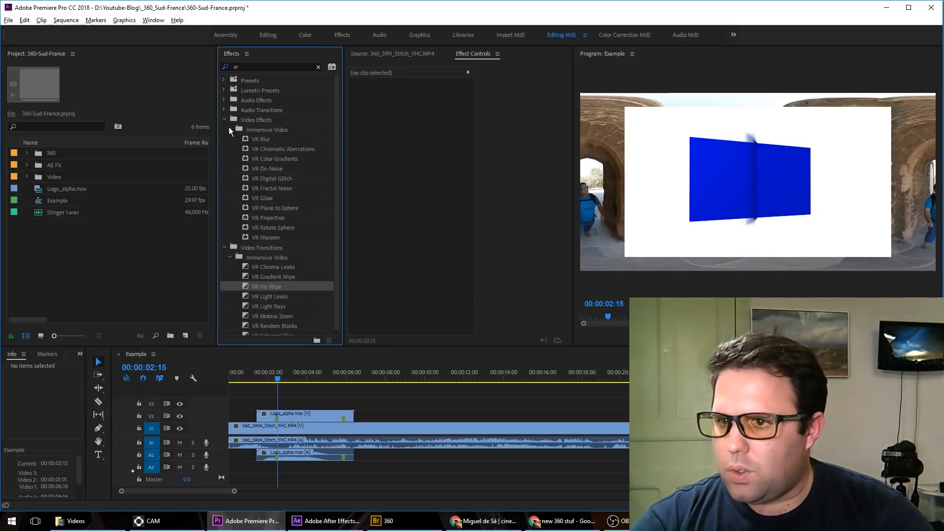
left_click(275, 208)
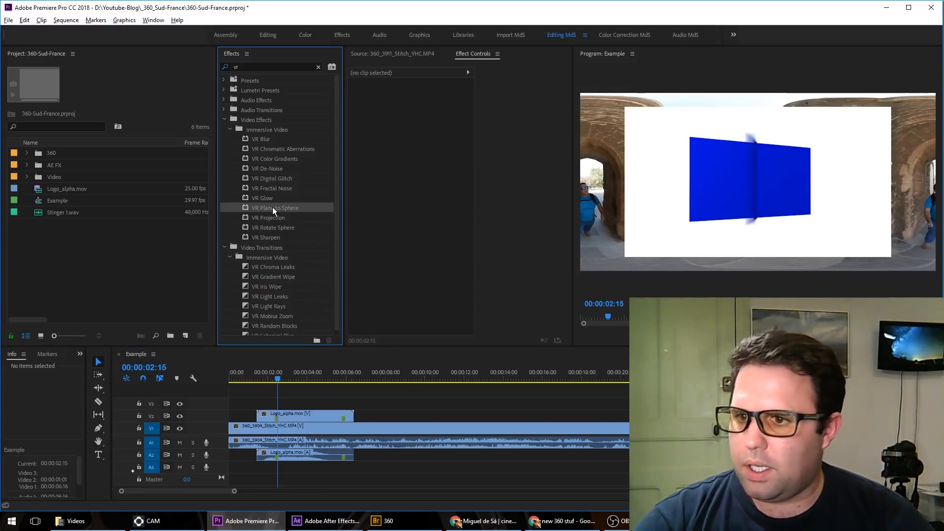
left_click_drag(272, 207, 308, 341)
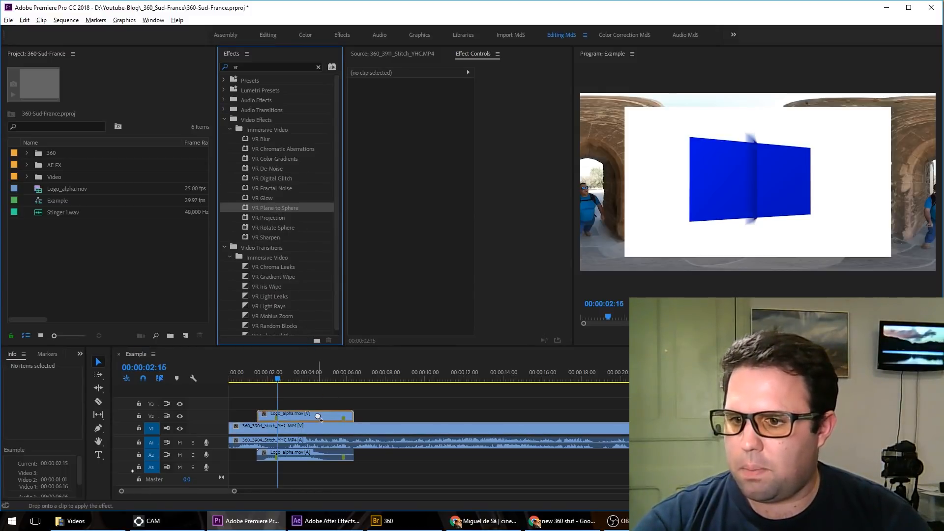
left_click_drag(318, 417, 324, 416)
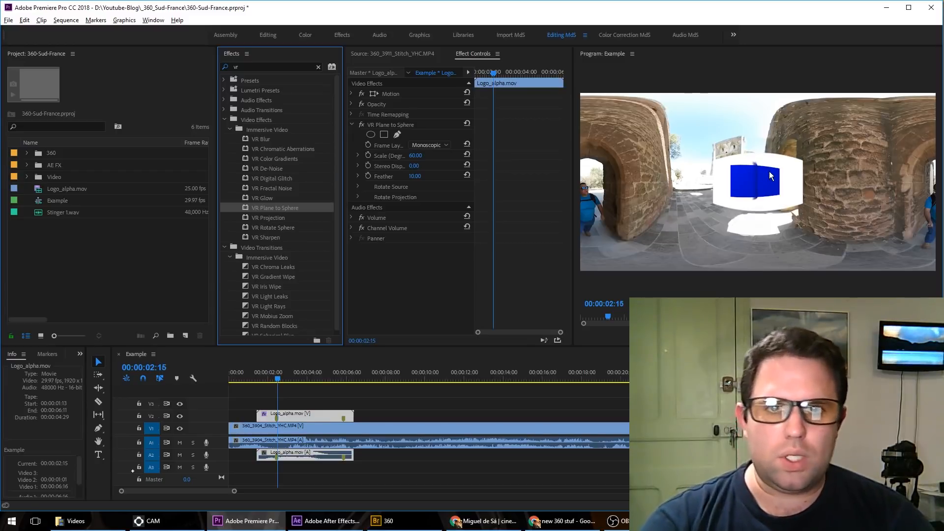
Step: Turn on the VR video display and look around the projected logo, down to the floor and back
left_click(757, 335)
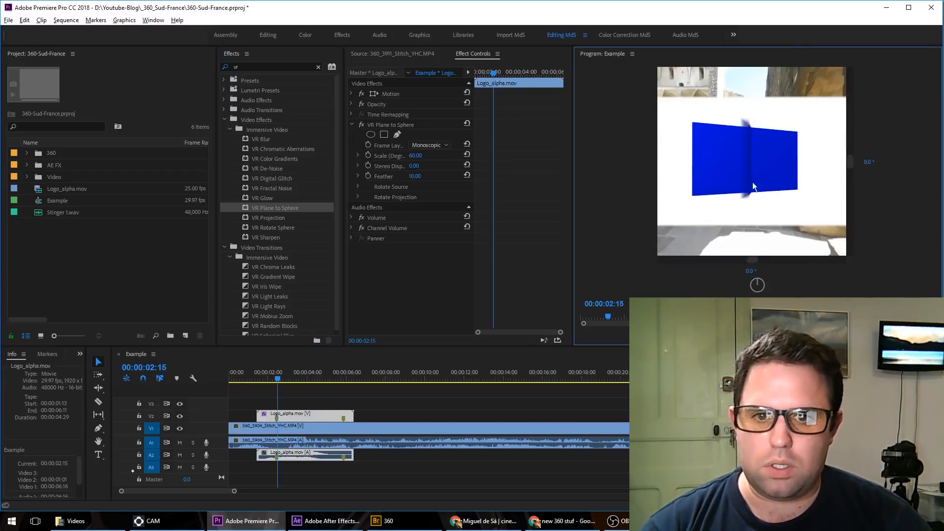
mouse_move(752, 182)
left_mouse_down()
mouse_move(780, 191)
mouse_move(781, 153)
mouse_move(710, 131)
mouse_move(679, 203)
mouse_move(749, 194)
mouse_move(743, 178)
left_mouse_up()
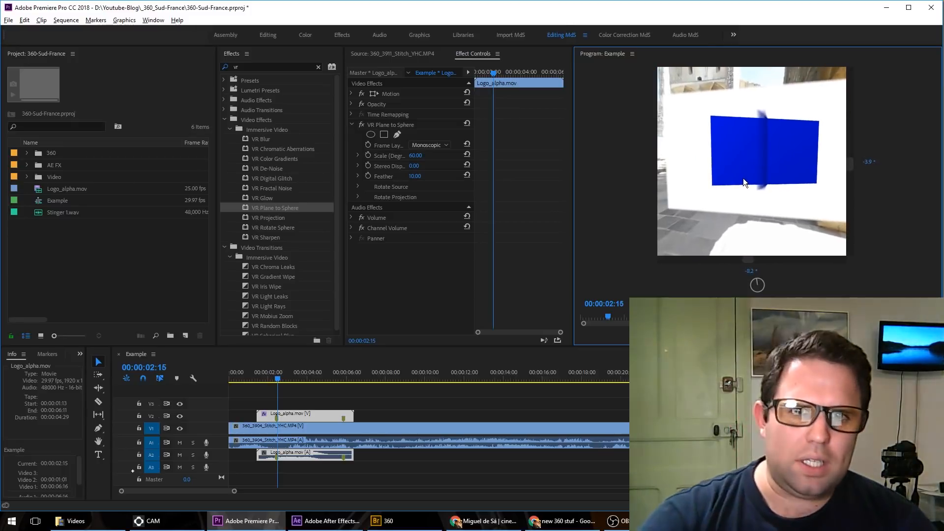
left_click_drag(766, 208, 785, 29)
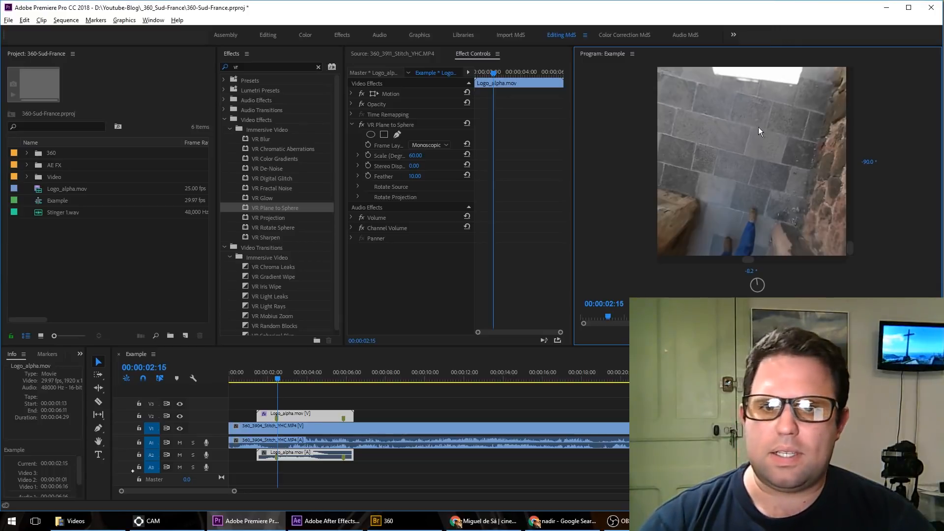
left_click_drag(758, 127, 747, 240)
left_click_drag(762, 90, 762, 141)
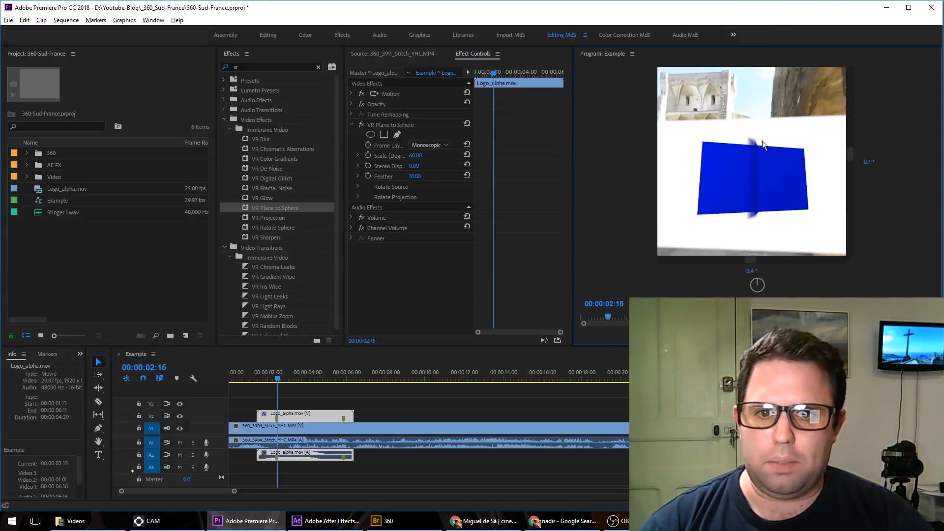
left_click_drag(761, 173, 761, 137)
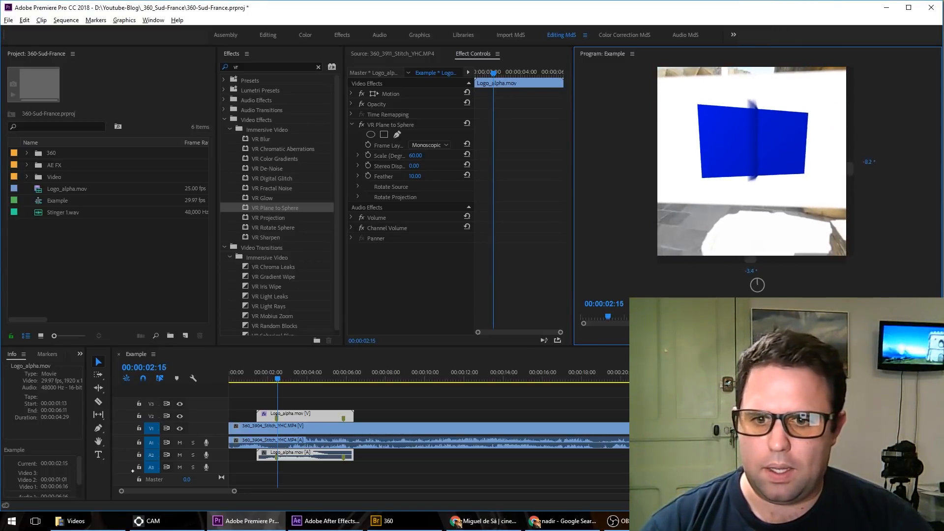
Step: Set the projection tilt under Rotate Projection of the logo's VR Plane to Sphere effect to 90°
left_click(358, 196)
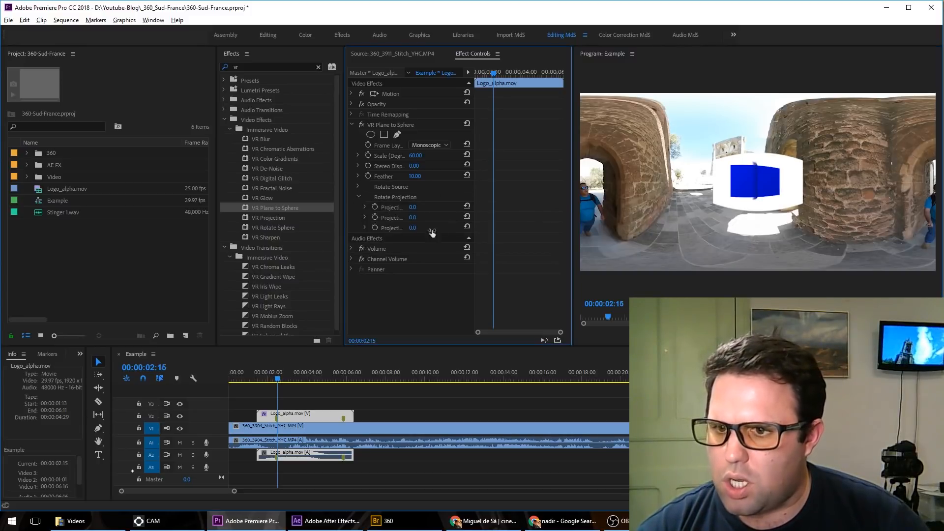
left_click_drag(413, 207, 481, 225)
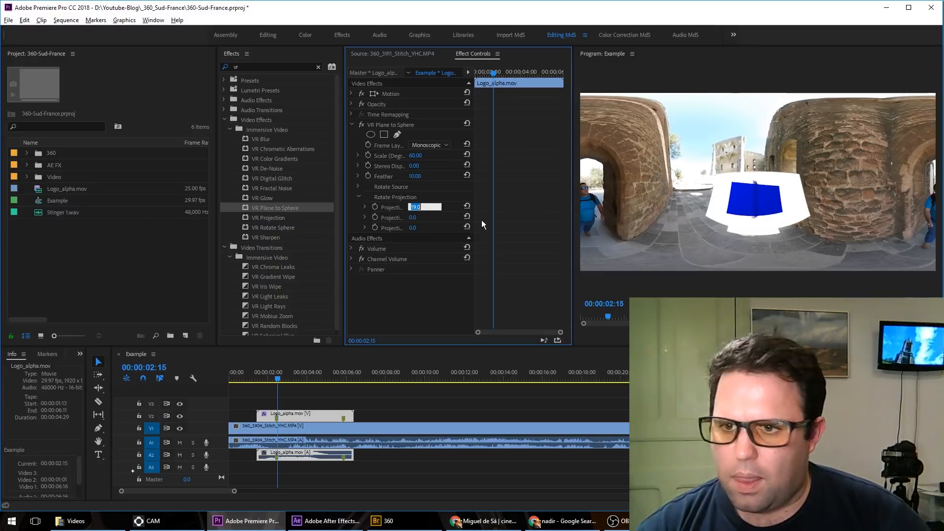
type("90")
key("Return")
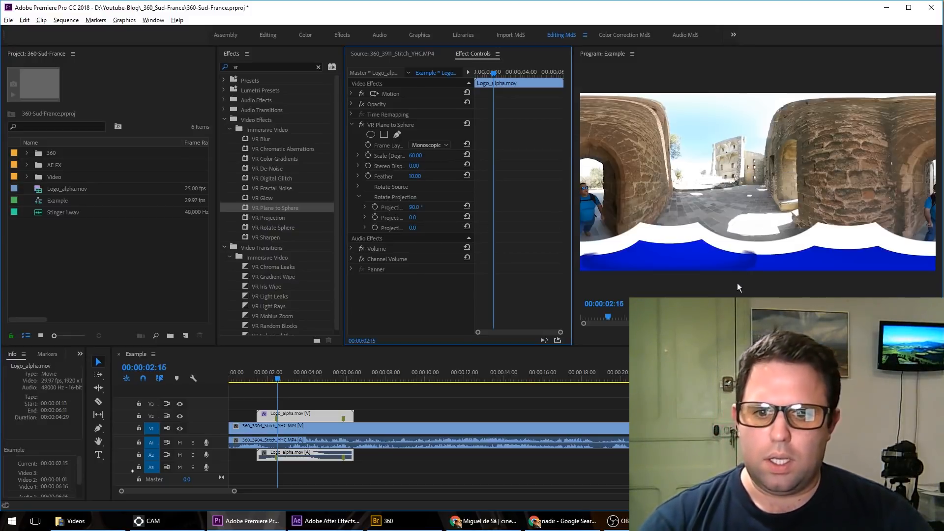
Step: View the logo on the floor in the VR display and reduce its VR Plane to Sphere scale to 27 degrees
left_click(845, 336)
left_click_drag(760, 219, 743, 68)
left_click(415, 156)
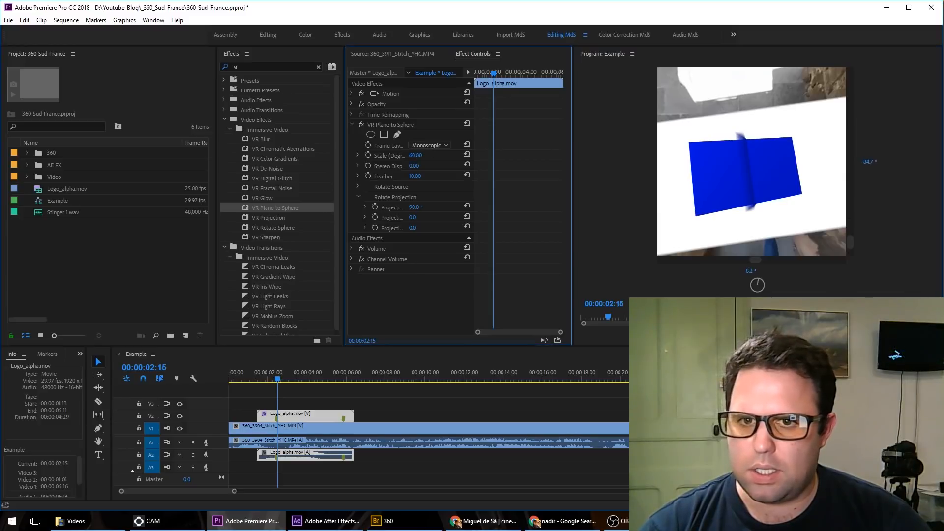
left_click_drag(415, 156, 399, 156)
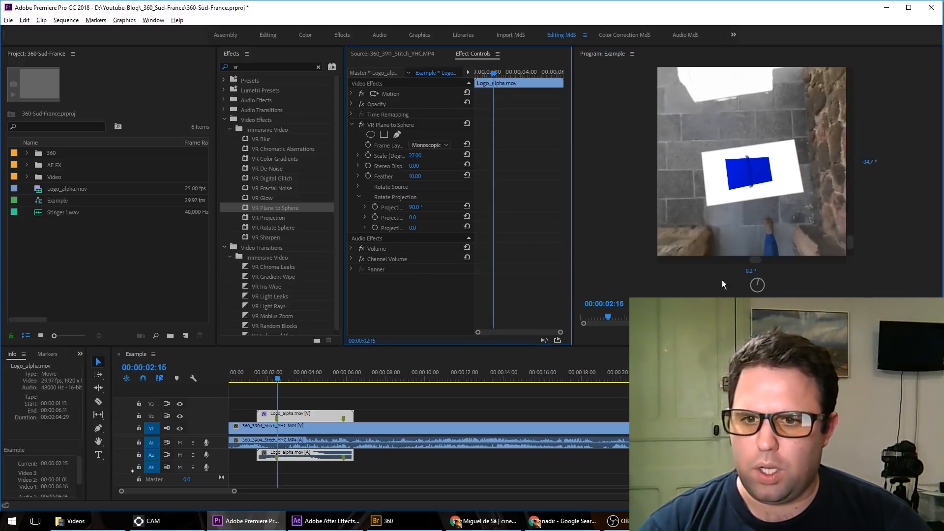
mouse_move(733, 188)
left_mouse_down()
mouse_move(729, 175)
mouse_move(772, 108)
mouse_move(751, 188)
mouse_move(742, 178)
left_mouse_up()
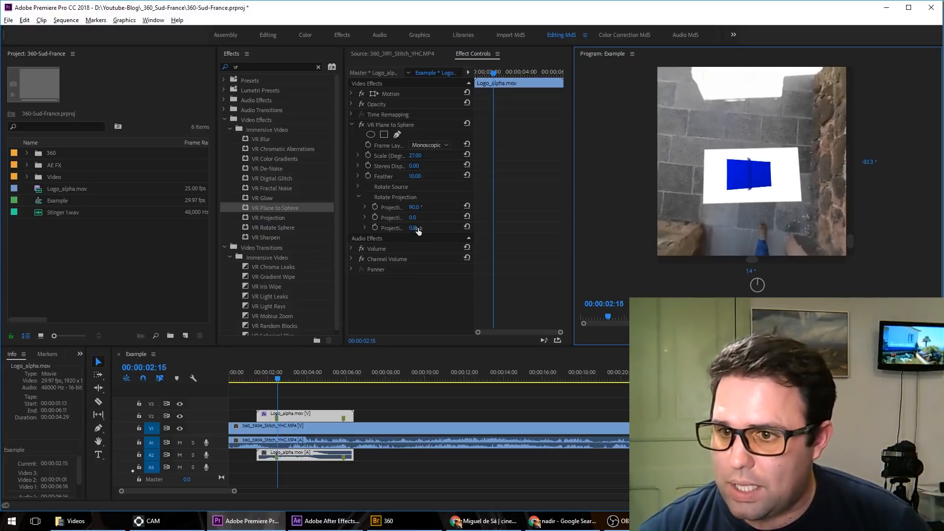
Step: Set the source pan under Rotate Source of the logo's VR Plane to Sphere effect to -60° and step back one frame
left_click(357, 186)
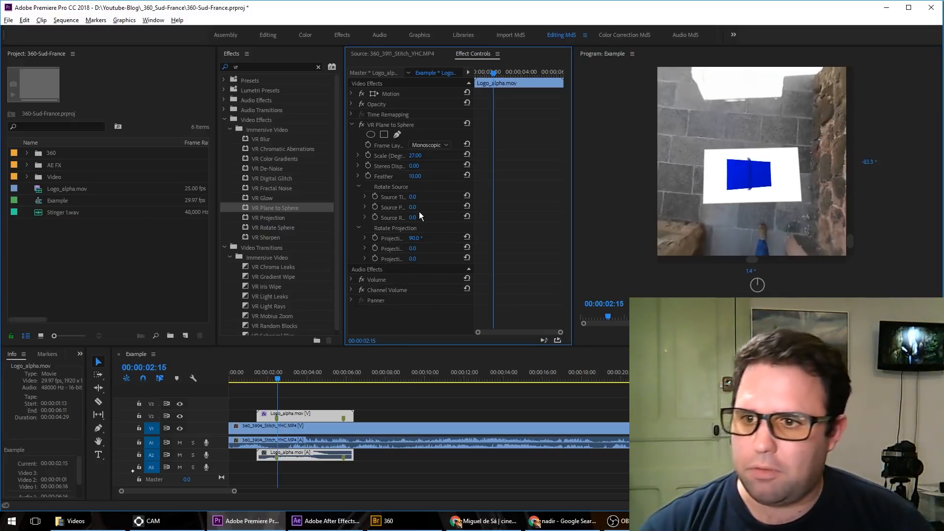
left_click_drag(412, 207, 432, 207)
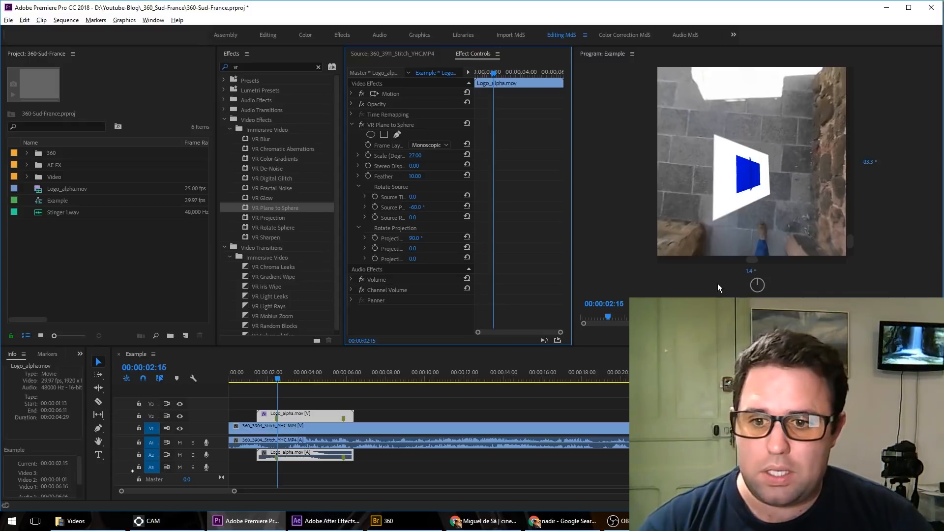
key("Left")
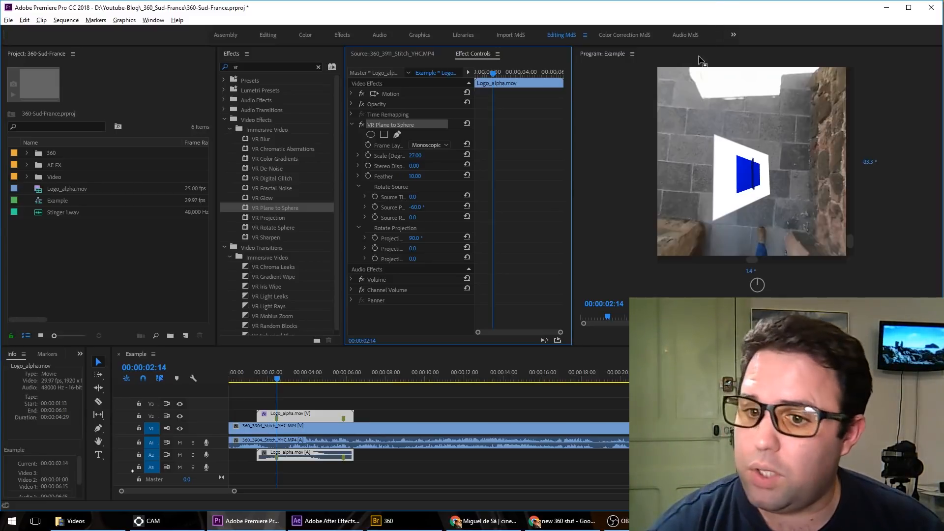
Step: Examine the VR properties in the Example sequence's settings and close them without changes
right_click(37, 198)
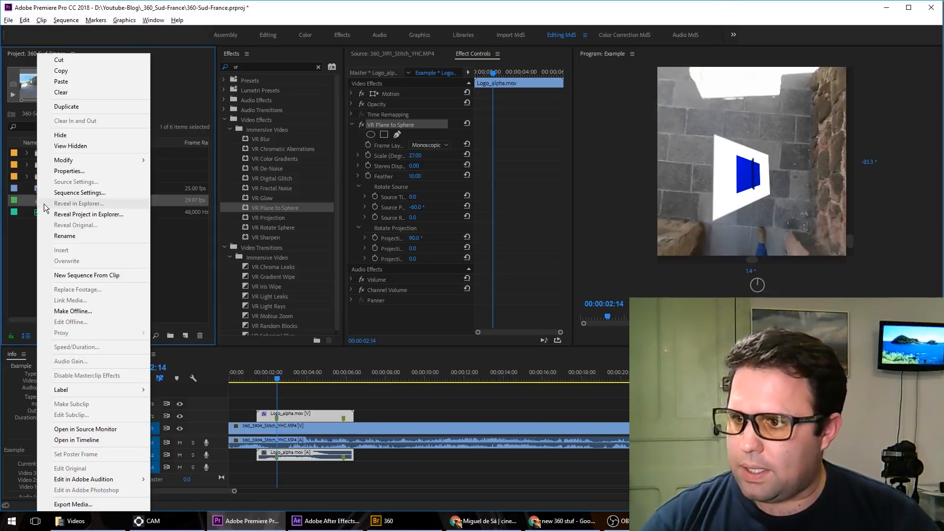
left_click(69, 190)
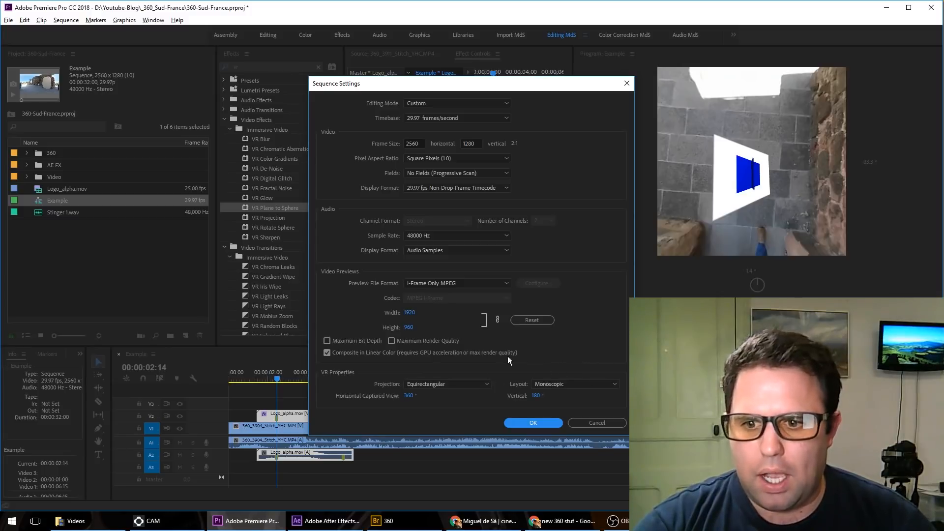
left_click(594, 423)
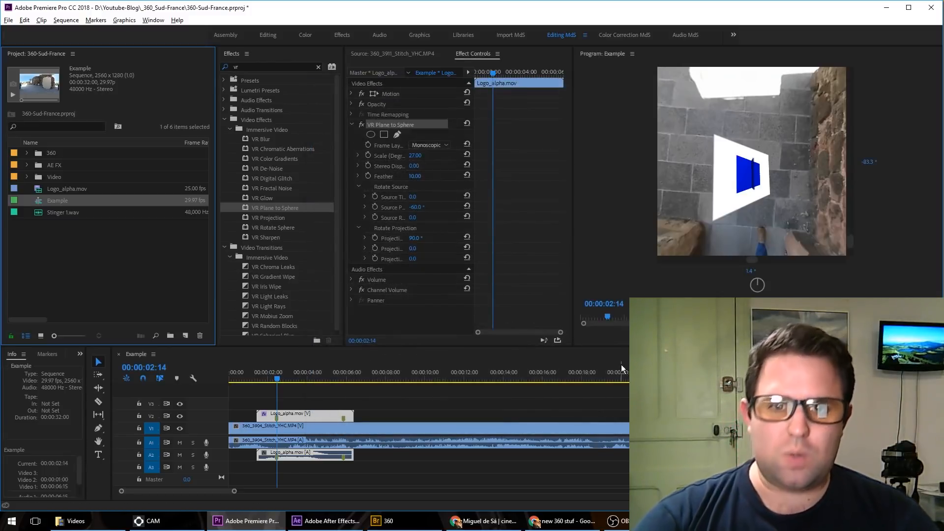
Step: Start a new sequence and choose the VR Monoscopic 29.97 preset "4096x2048 - Ambisonics"
right_click(102, 270)
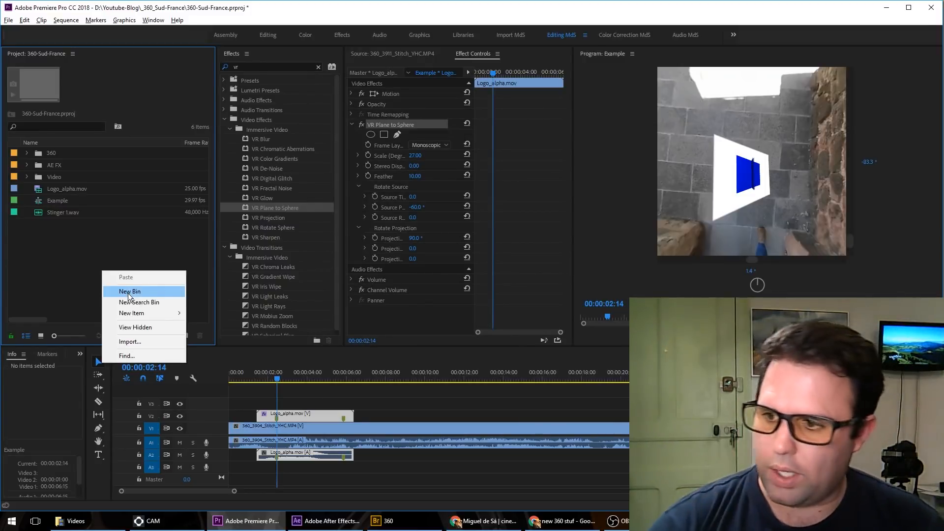
mouse_move(153, 316)
left_click(229, 312)
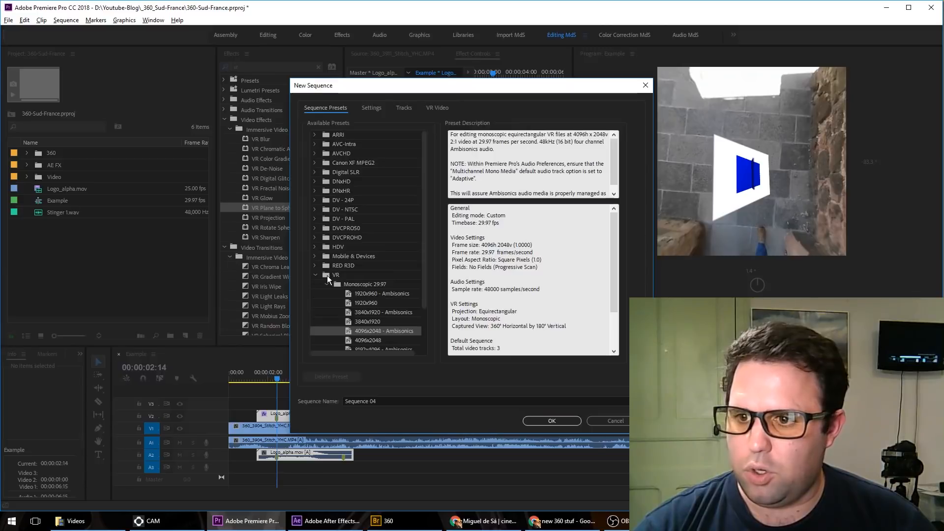
left_click(322, 275)
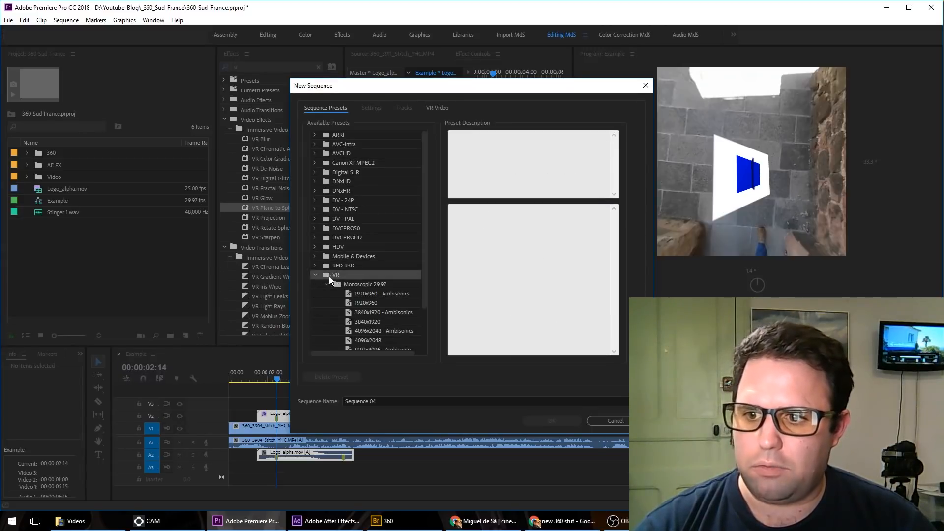
scroll(368, 290, "down", 2)
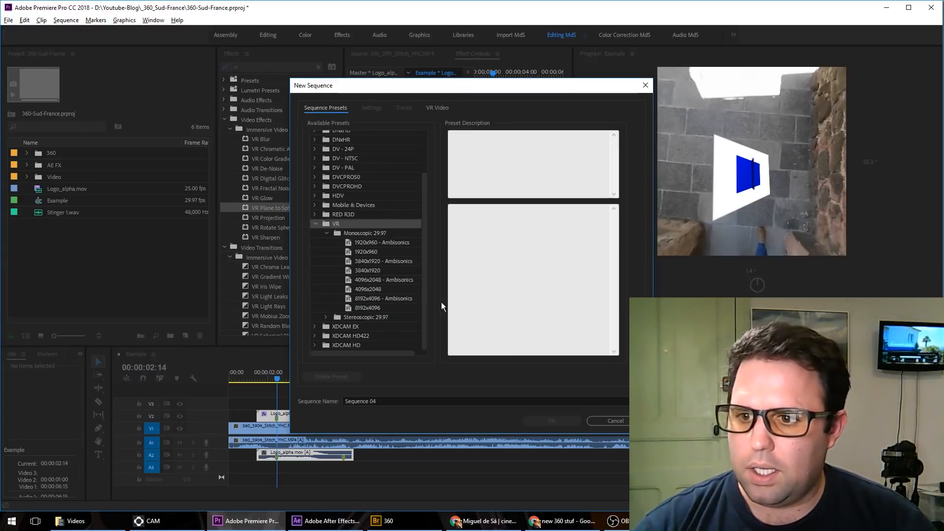
left_click(379, 280)
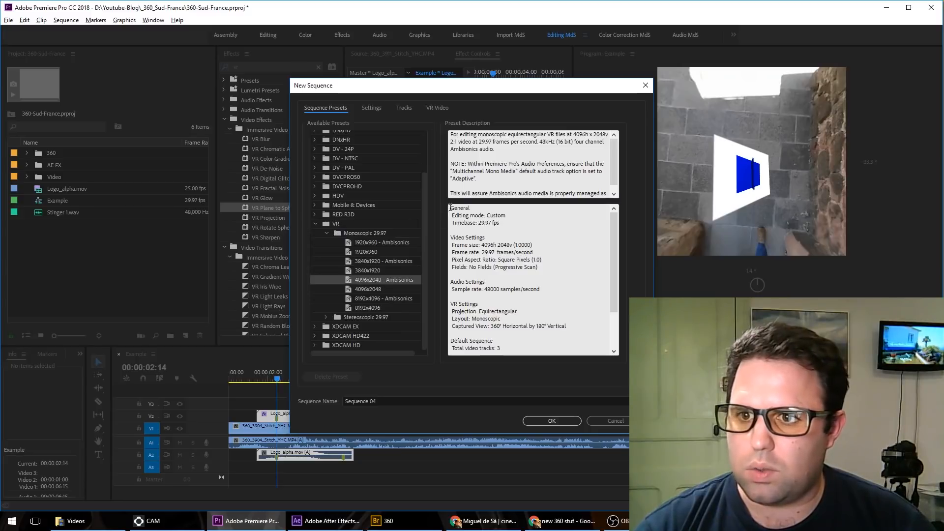
Step: Read the preset description's frame rate and Ambisonics audio details, and create the sequence with the default name
left_click_drag(472, 141, 556, 142)
left_click(566, 142)
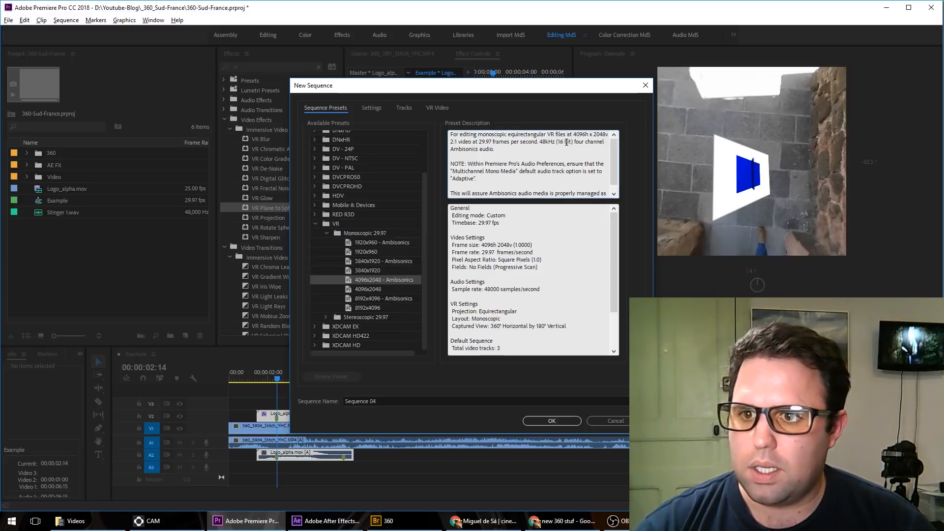
triple_click(465, 149)
double_click(464, 149)
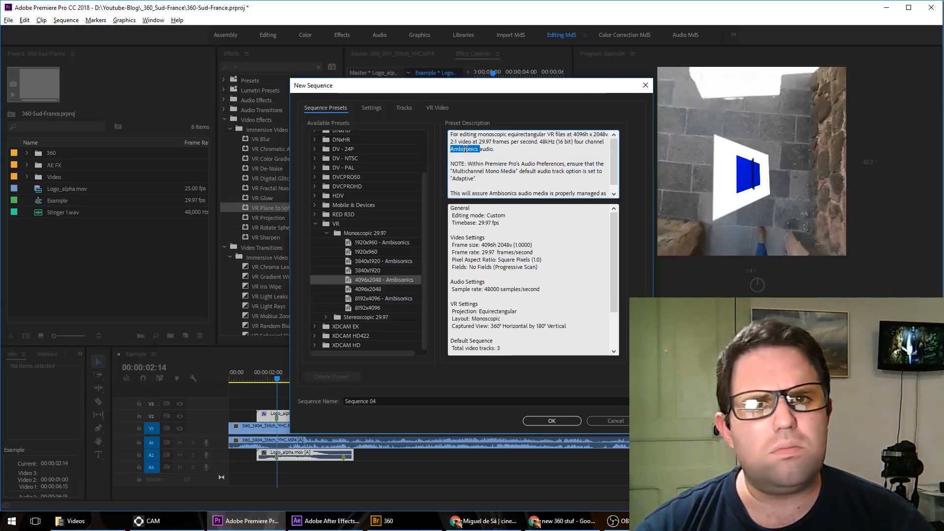
triple_click(465, 149)
left_click_drag(458, 149, 471, 150)
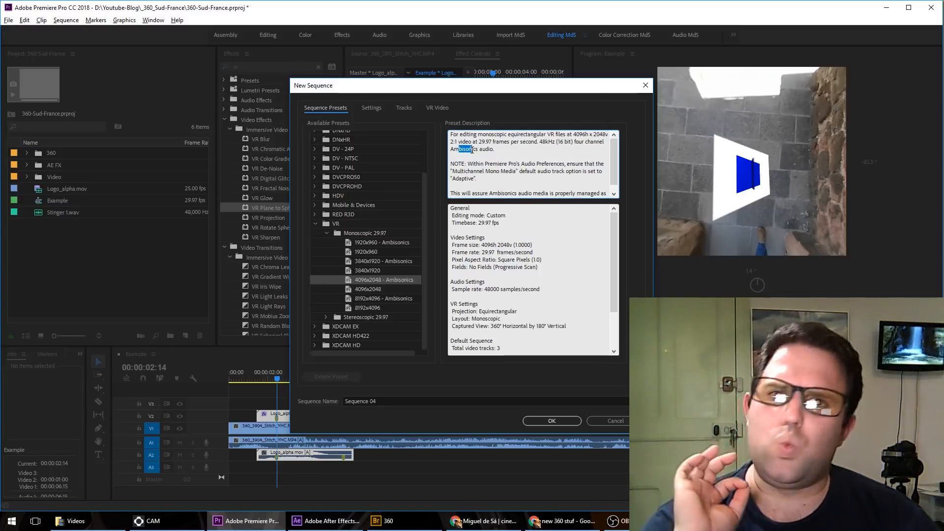
left_click(551, 422)
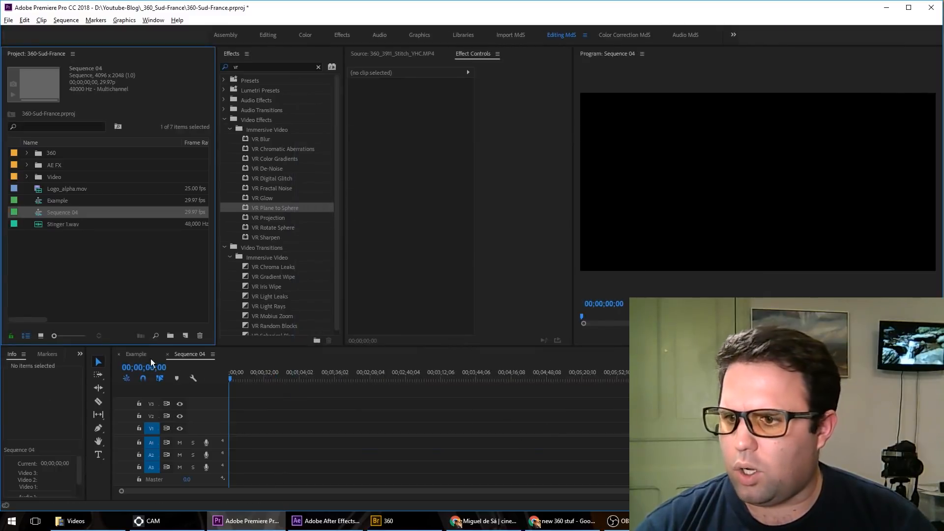
Step: Copy all clips from the Example sequence and paste them at the start of Sequence 04
left_click(141, 352)
left_click_drag(629, 396, 299, 488)
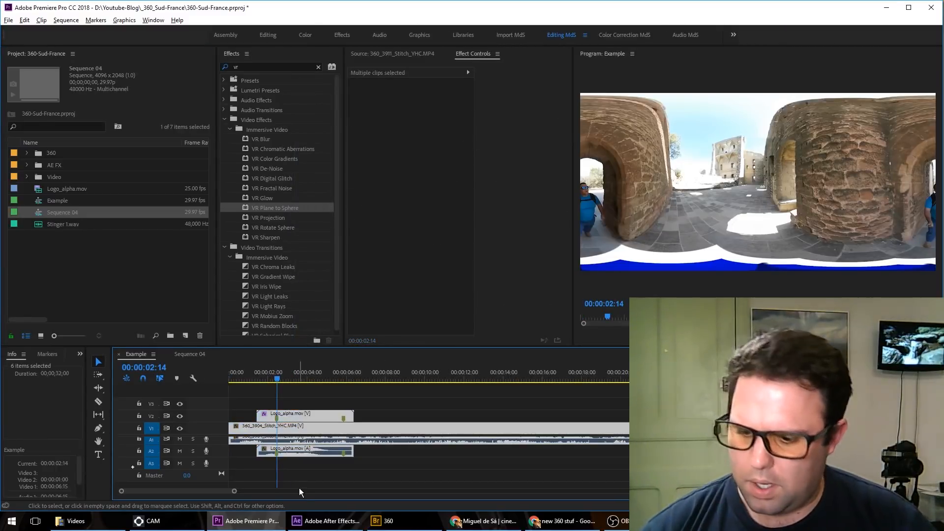
left_click(204, 354)
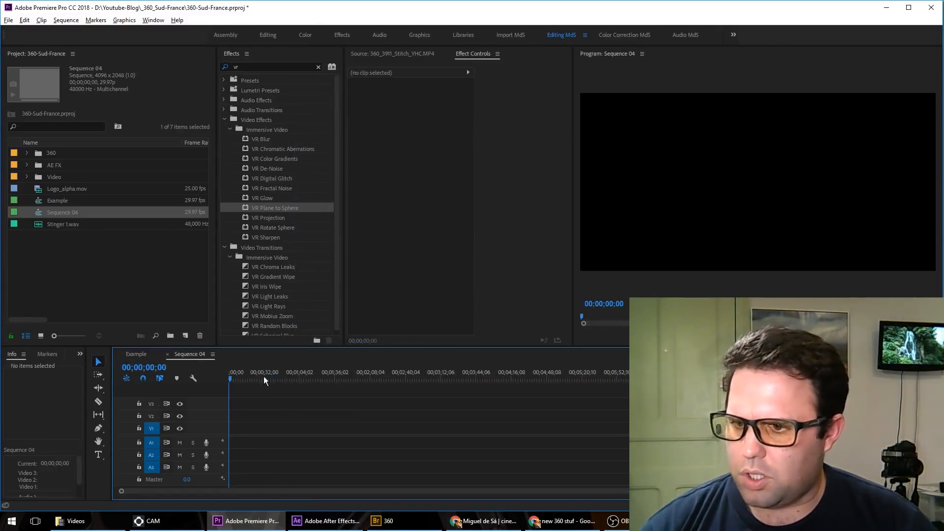
key("ctrl+v")
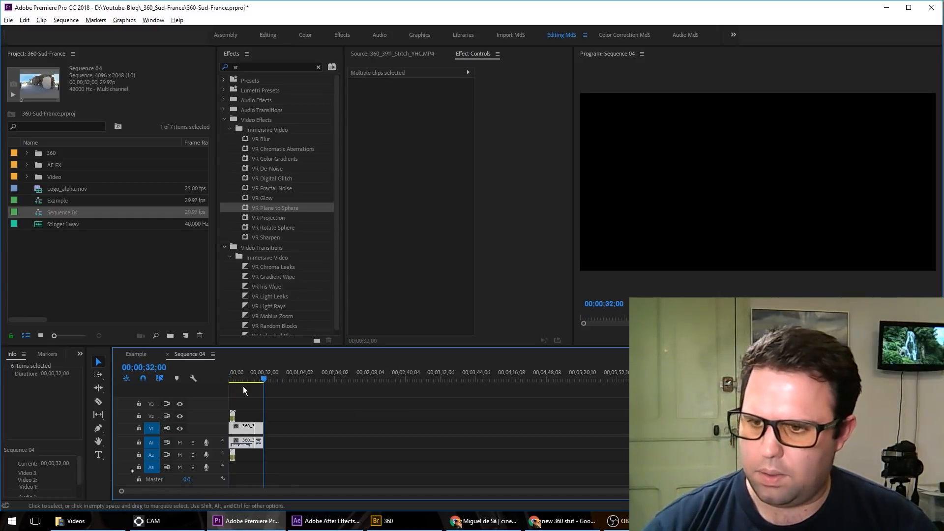
scroll(371, 432, "up", 5)
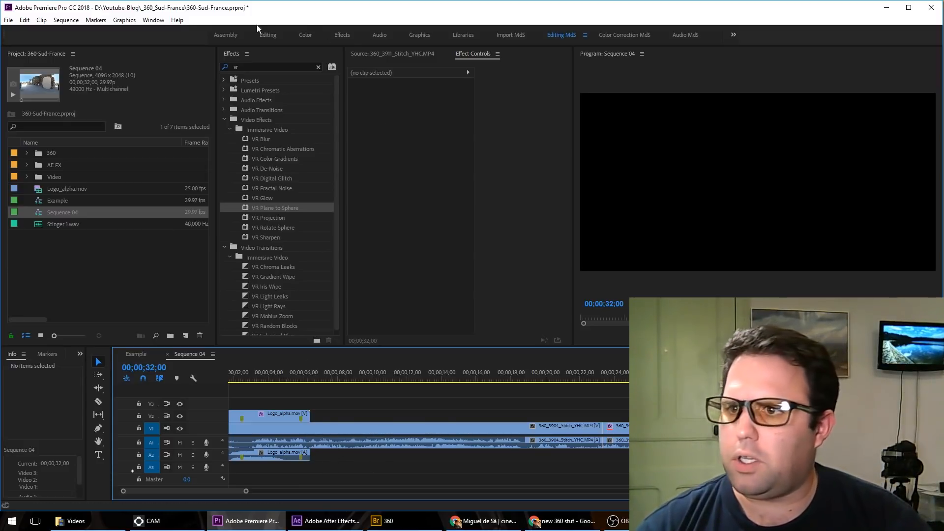
Step: Display the Audio Track Mixer for Sequence 04 with its effects and sends area expanded
left_click(152, 19)
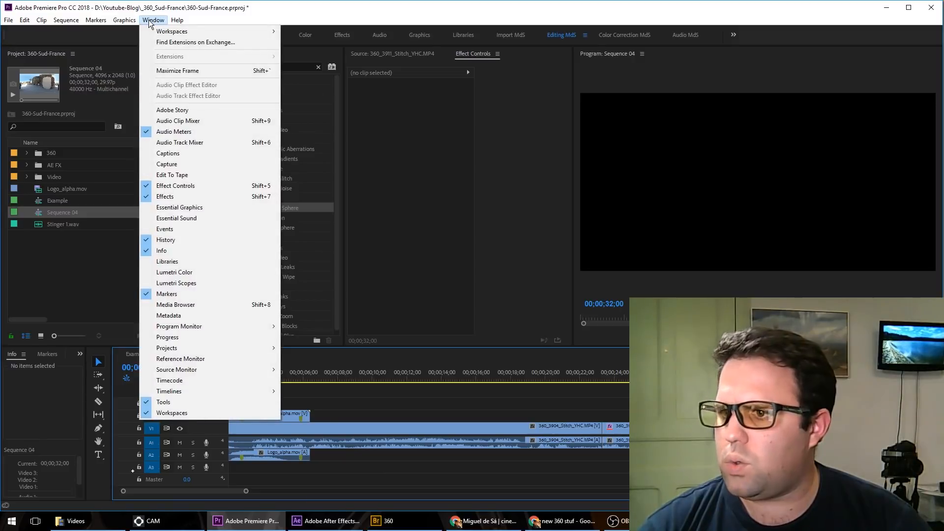
left_click(208, 143)
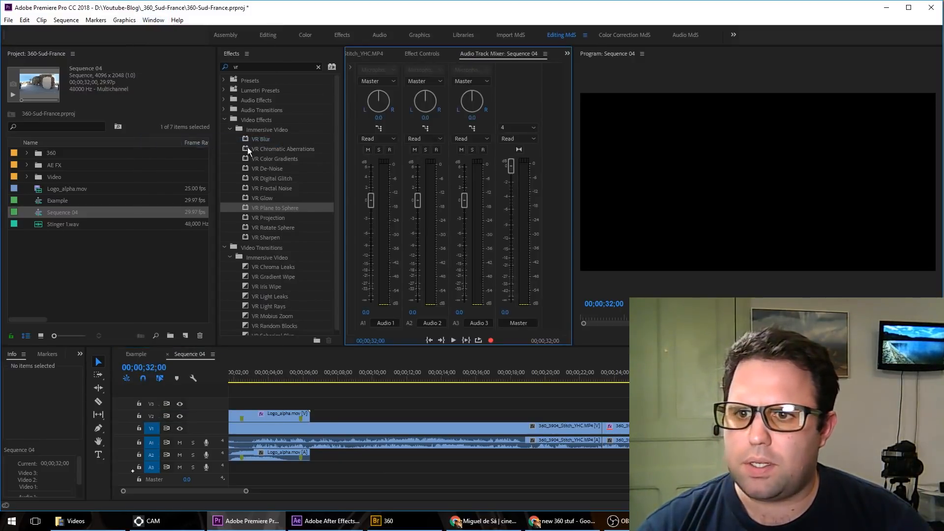
left_click(350, 67)
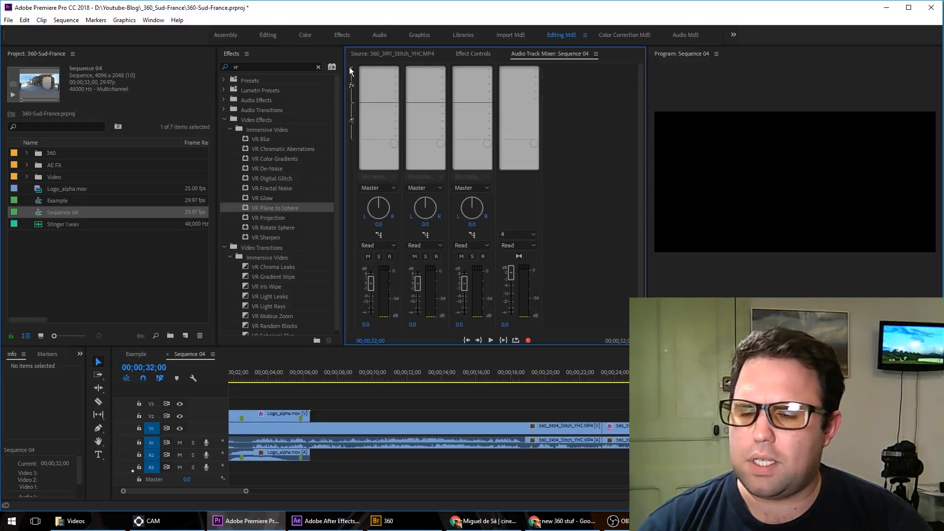
Step: Add the Special effect Binauralizer - Ambisonics to the first effect slot of the Audio 1 track
left_click(394, 76)
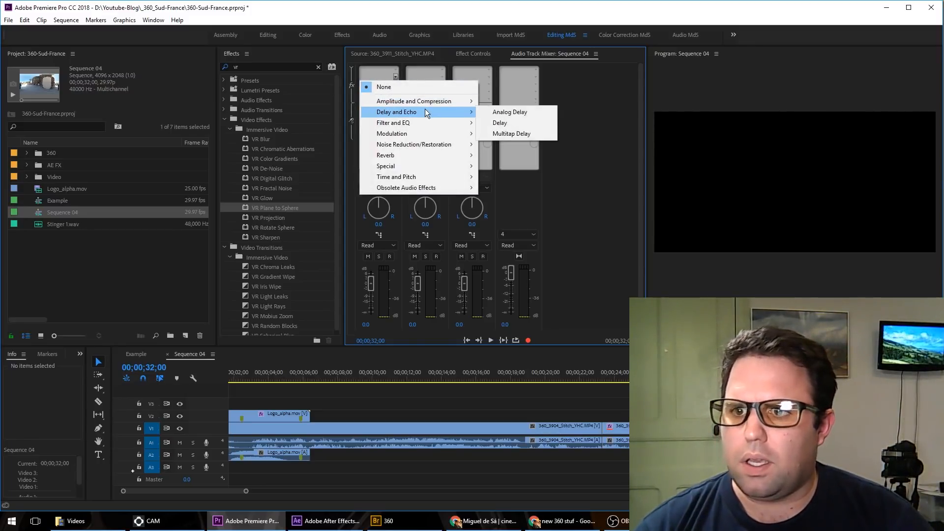
mouse_move(424, 121)
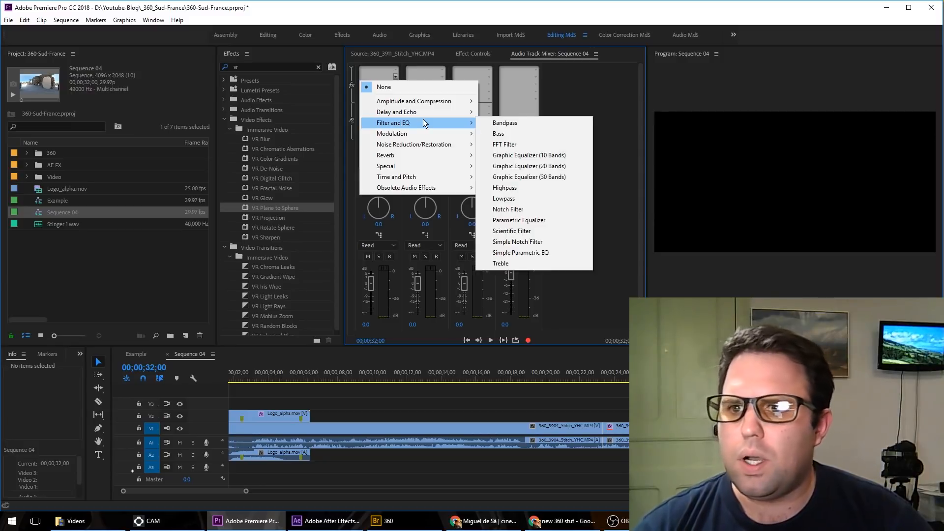
mouse_move(422, 103)
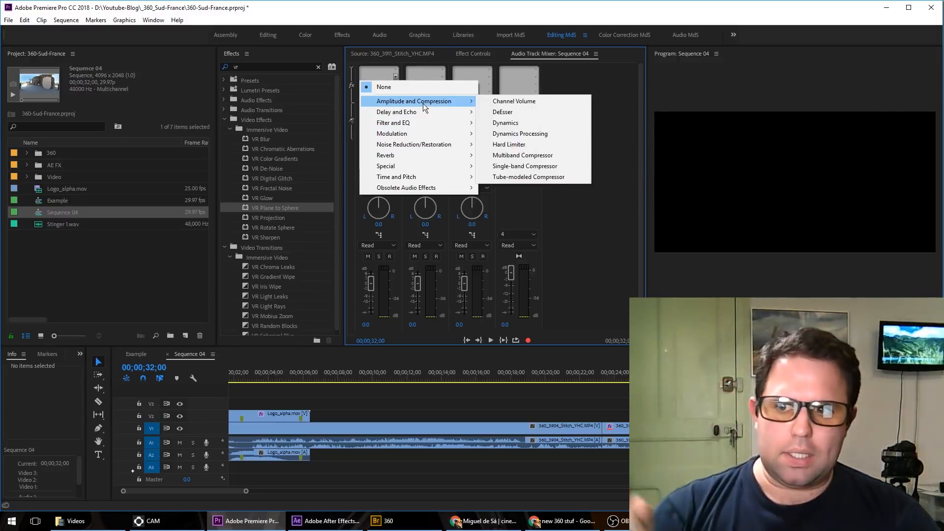
mouse_move(425, 166)
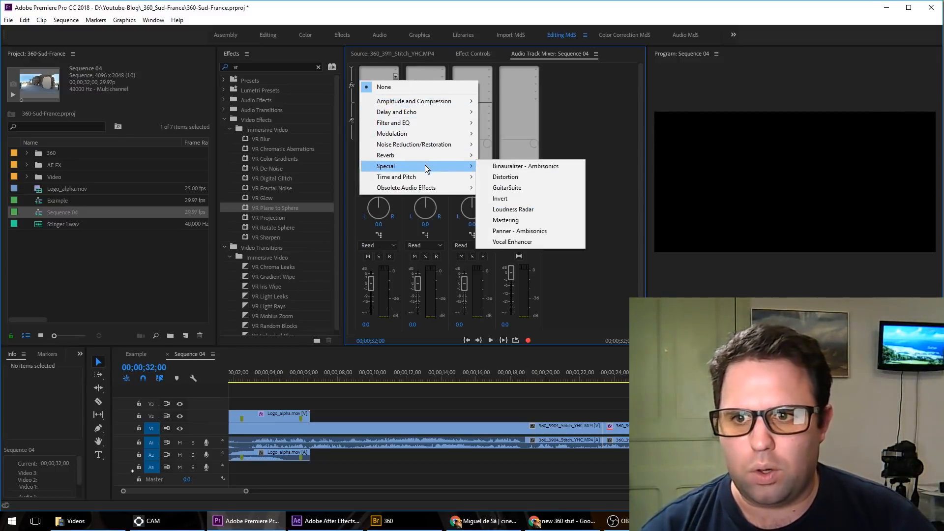
left_click(535, 167)
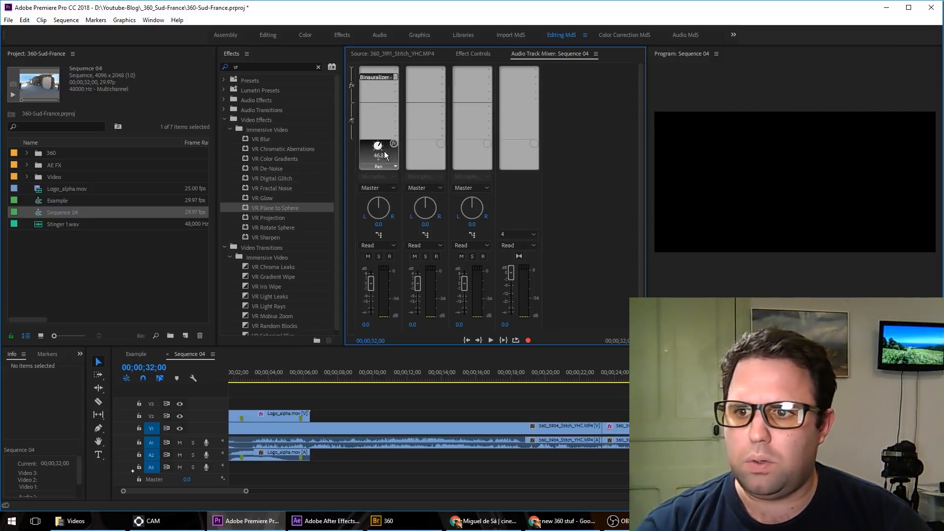
Step: Set the tilt of the Audio 1 track's Binauralizer to 79.2 and adjust its roll
left_click(378, 166)
left_click(388, 185)
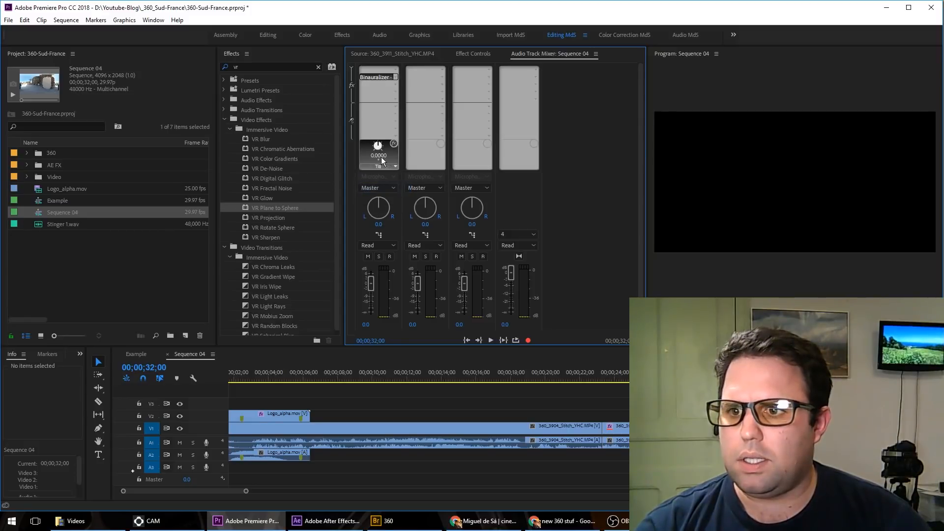
left_click_drag(380, 157, 364, 145)
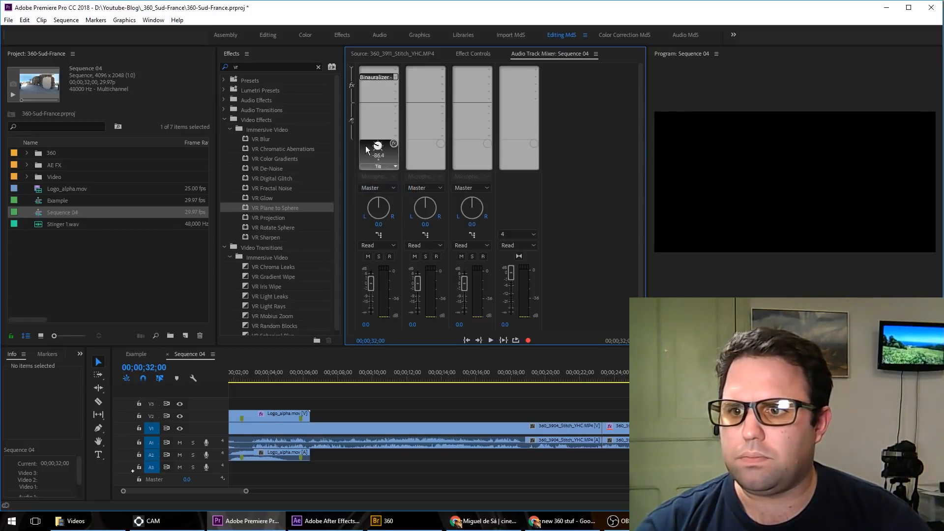
left_click(382, 165)
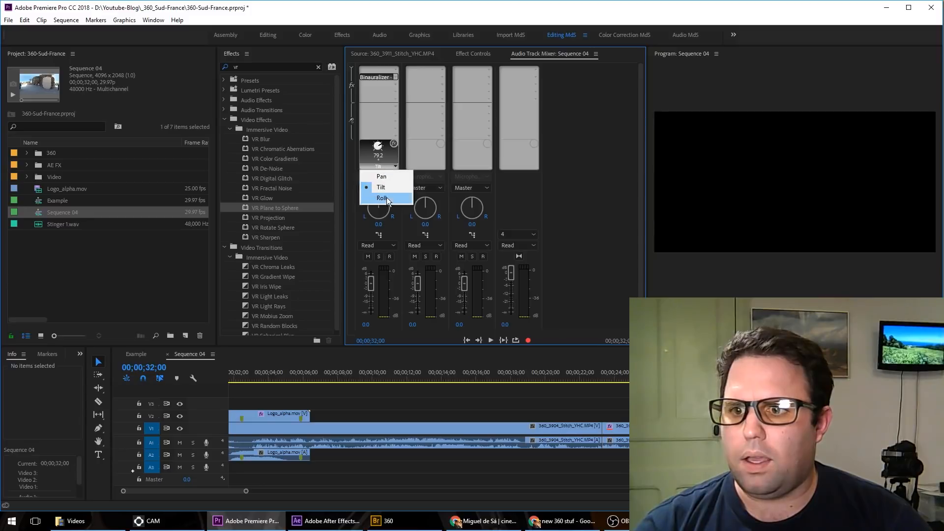
left_click_drag(379, 155, 375, 151)
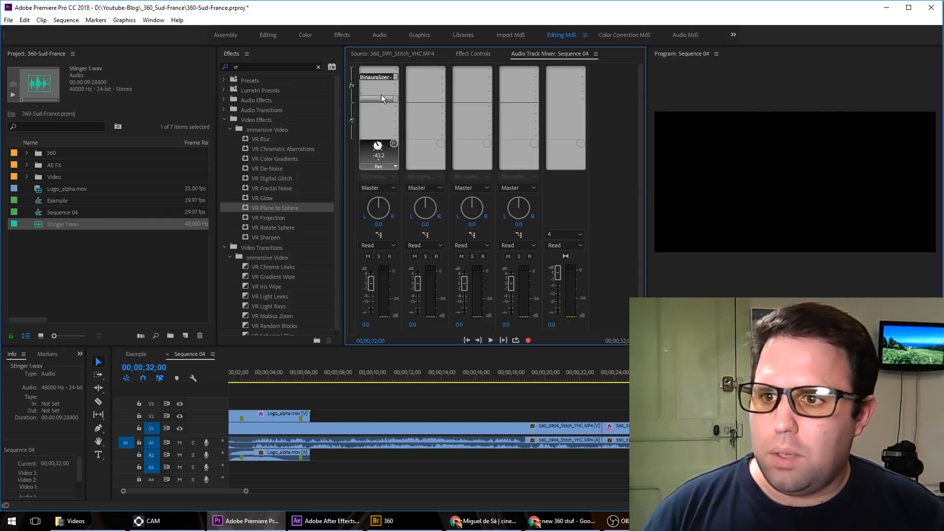
Step: Add a Parametric Equalizer below the Binauralizer on the Audio 1 track
left_click(394, 90)
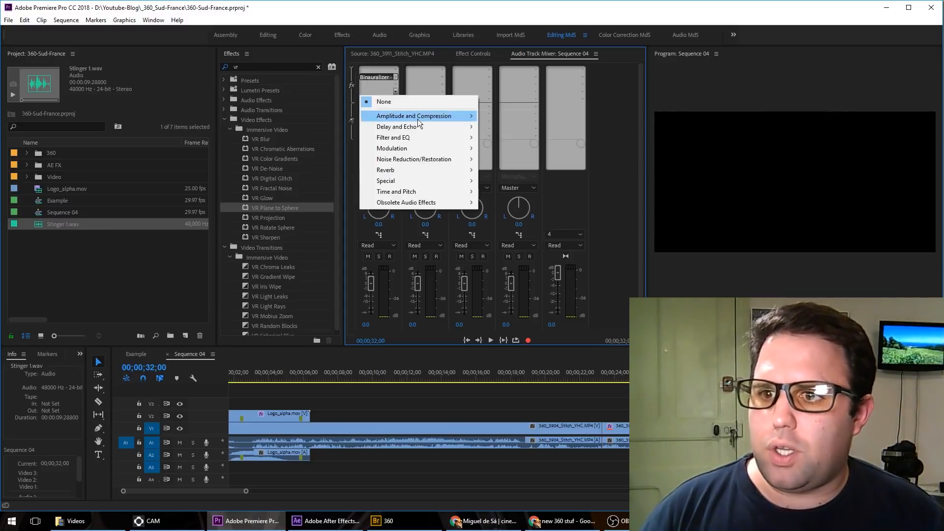
mouse_move(417, 119)
mouse_move(443, 137)
left_click(523, 234)
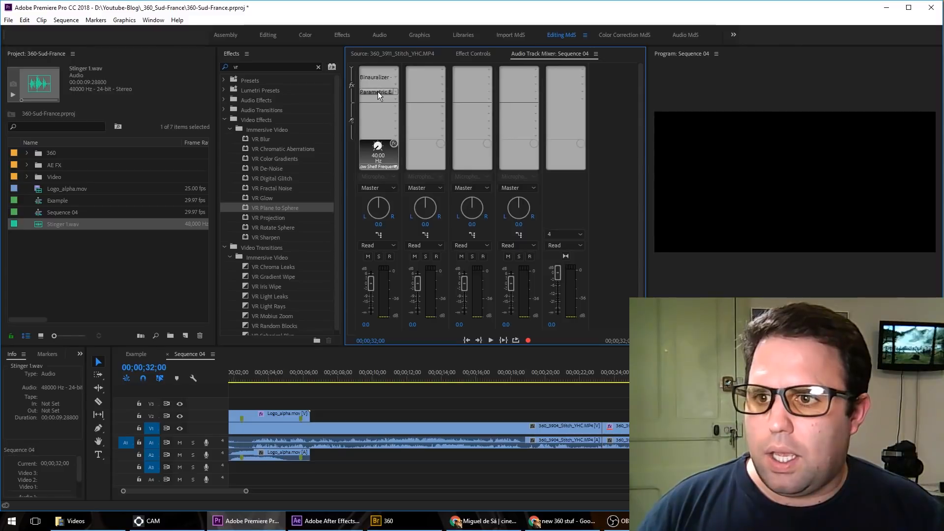
Step: Enable the high-pass filter in the Audio 1 Parametric Equalizer, set it to 241 Hz, and close the effect editor
double_click(377, 92)
left_click_drag(448, 145, 664, 110)
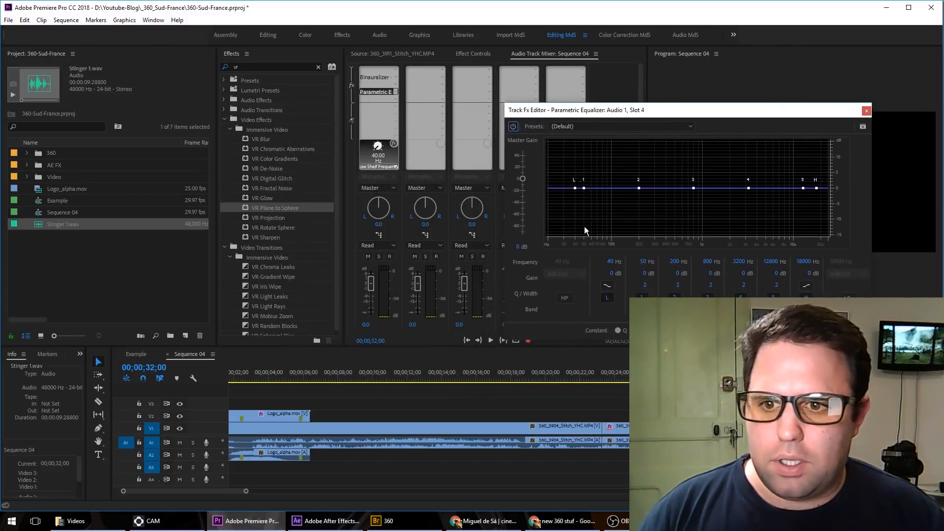
left_click(563, 300)
left_click_drag(575, 189, 646, 189)
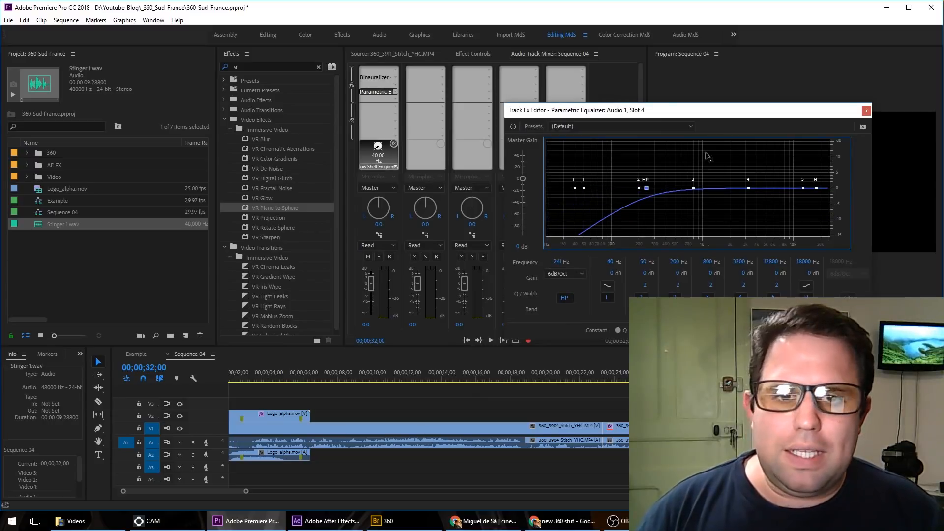
left_click(866, 110)
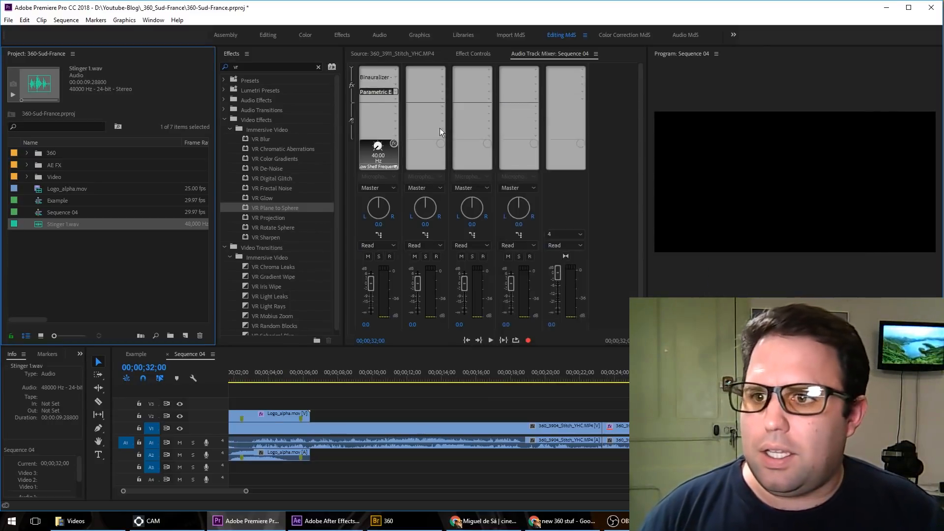
Step: Set the Audio 1 Binauralizer's pan to -93.6 and its tilt to 133
left_click(375, 78)
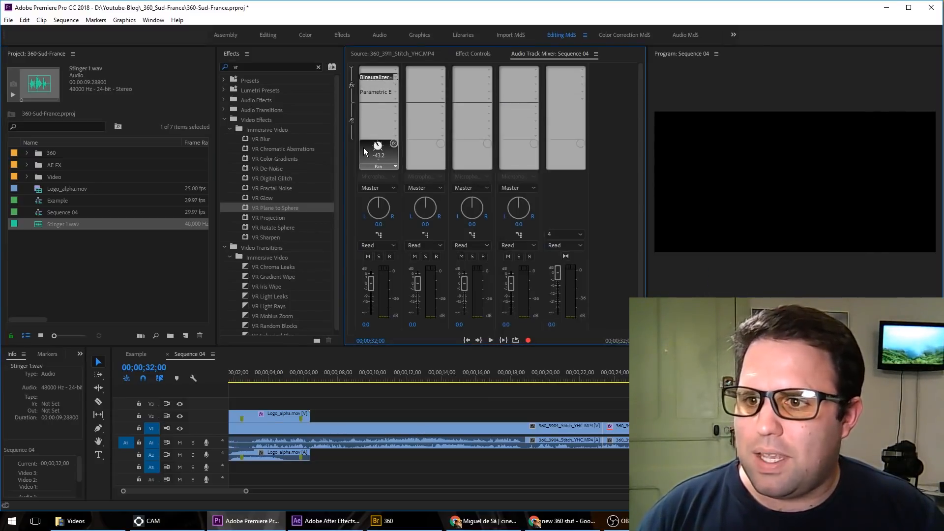
left_click(386, 167)
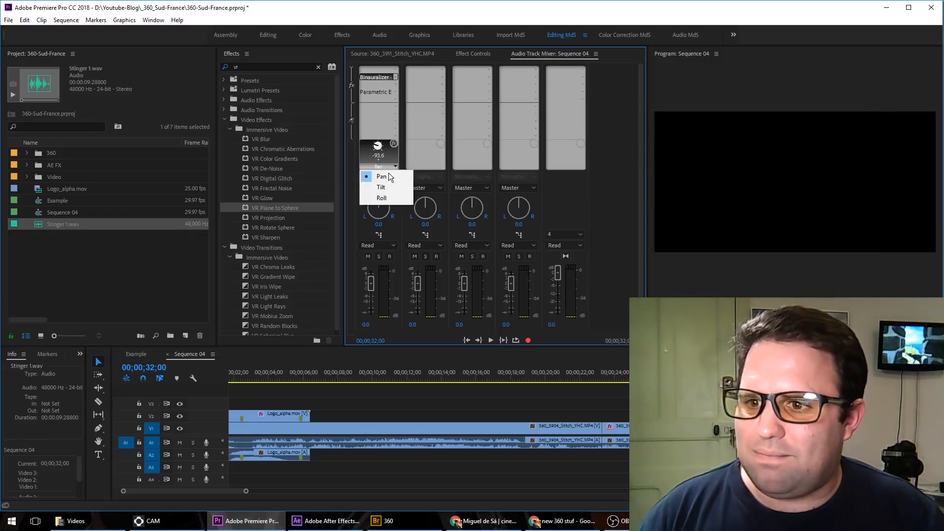
left_click(380, 187)
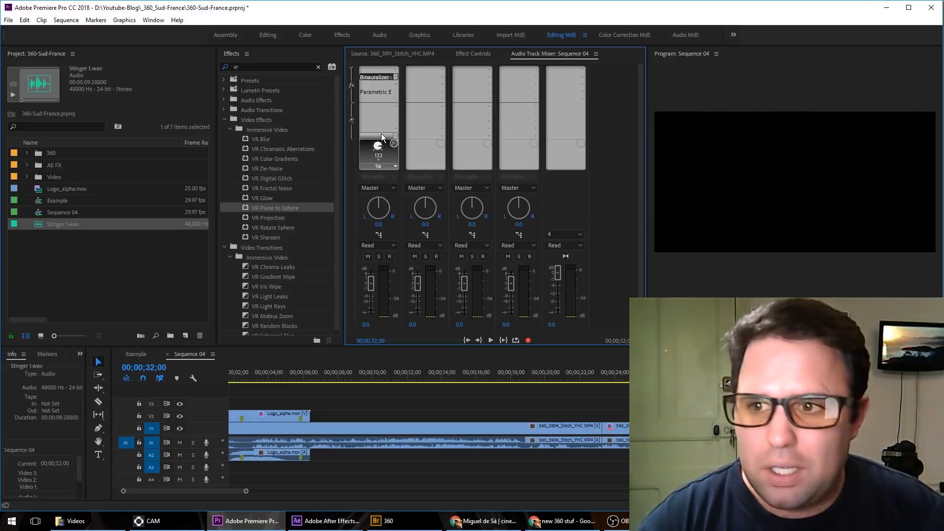
Step: Remove the Parametric Equalizer from the Audio 1 track
left_click(383, 91)
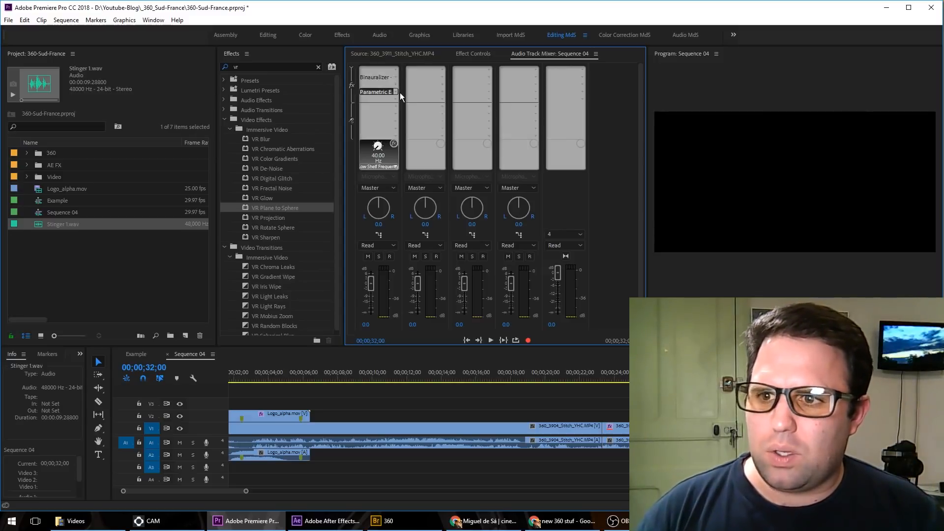
left_click(396, 91)
left_click(383, 98)
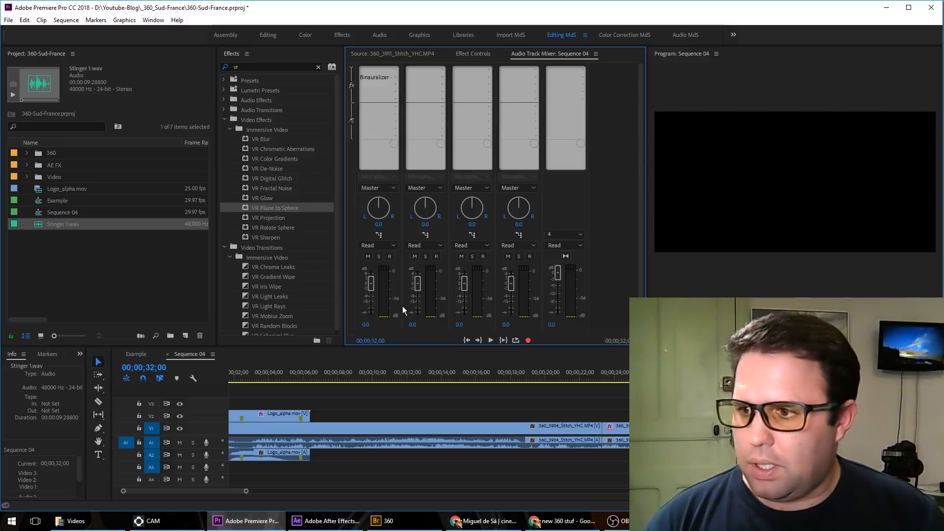
Step: Place Stinger 1.wav on the Audio 3 track and give that track a Binauralizer - Ambisonics effect with pan at 180
left_click_drag(39, 228, 425, 473)
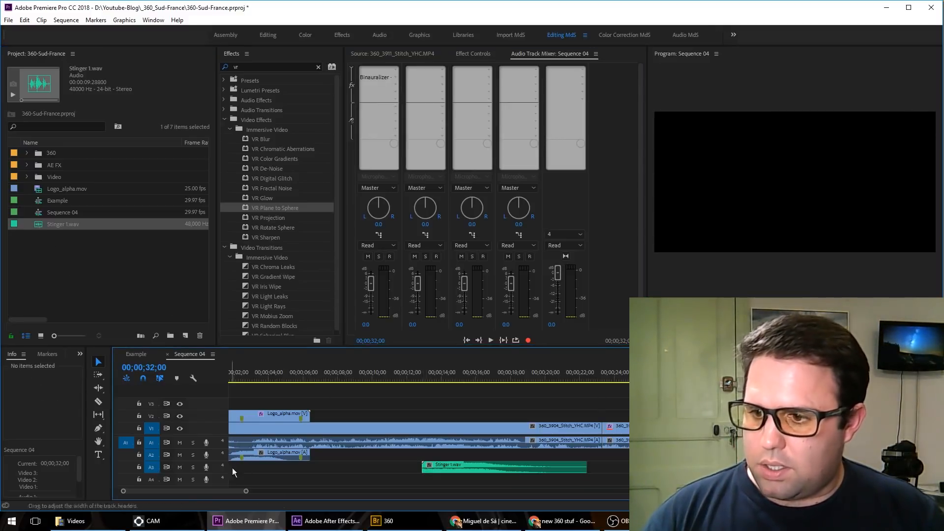
left_click(489, 81)
mouse_move(515, 173)
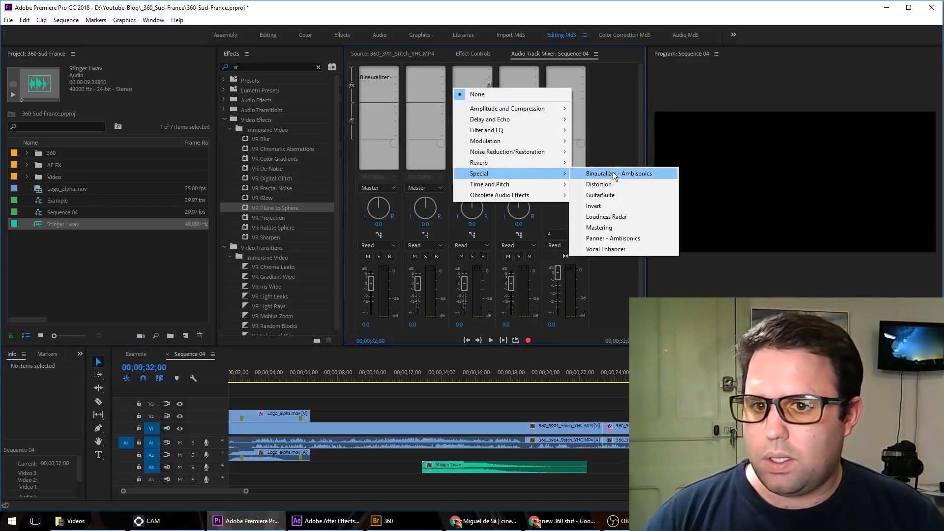
left_click(621, 173)
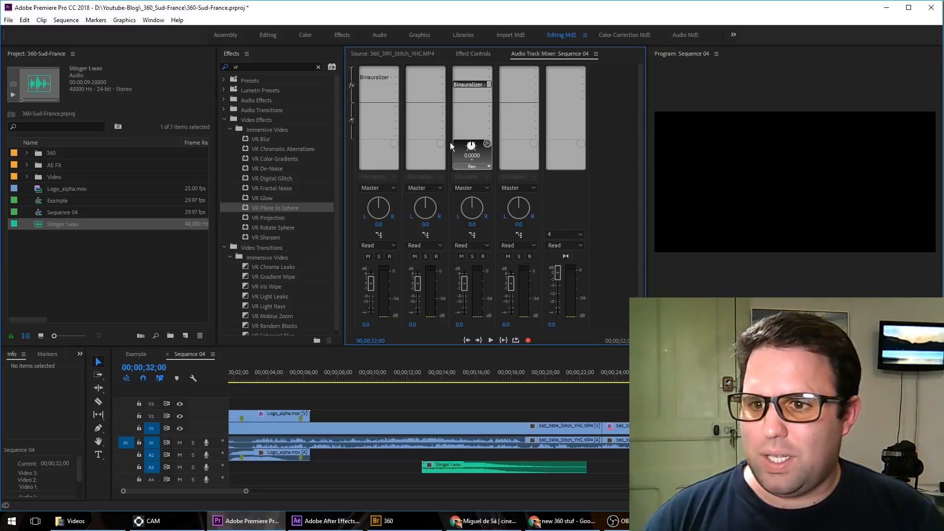
mouse_move(479, 152)
left_mouse_down()
mouse_move(471, 159)
mouse_move(479, 144)
left_mouse_up()
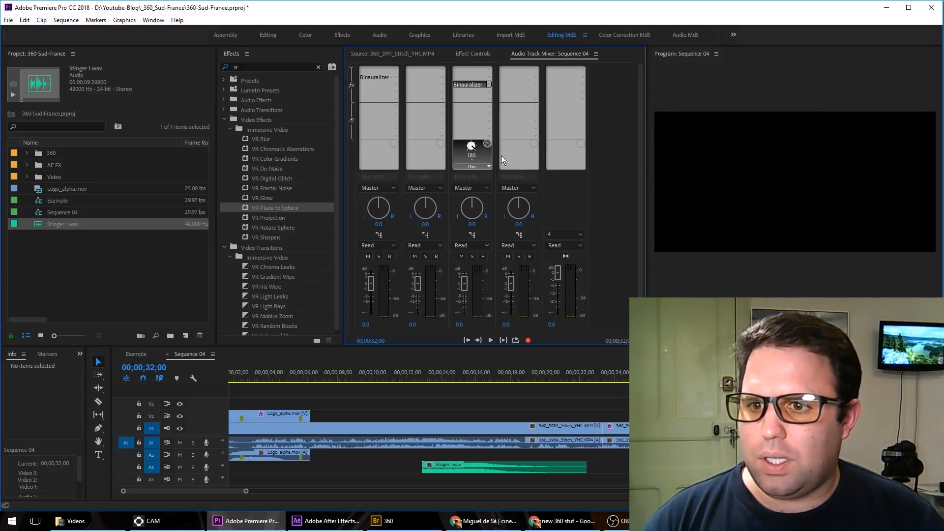
left_click_drag(467, 154, 472, 150)
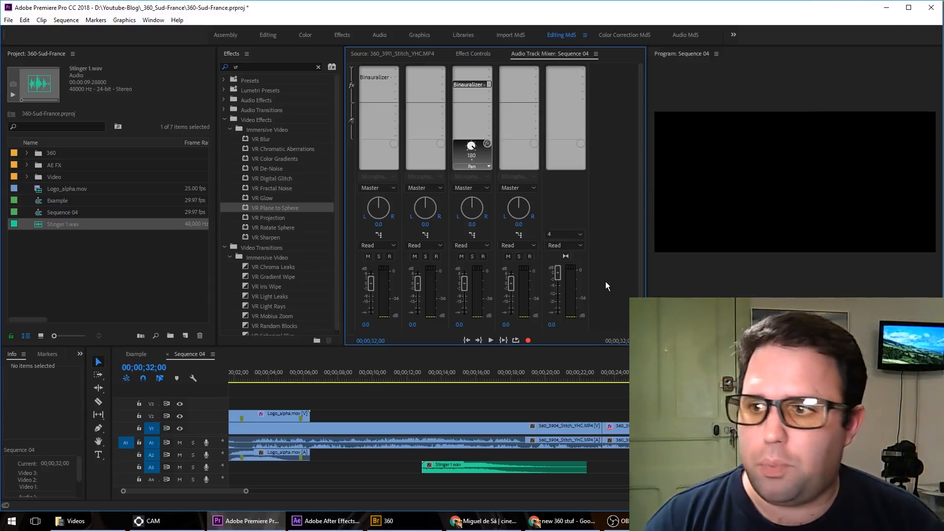
Step: Switch to After Effects and review the Immersive Video effects matching "vr" in the effects library
key("ctrl+q")
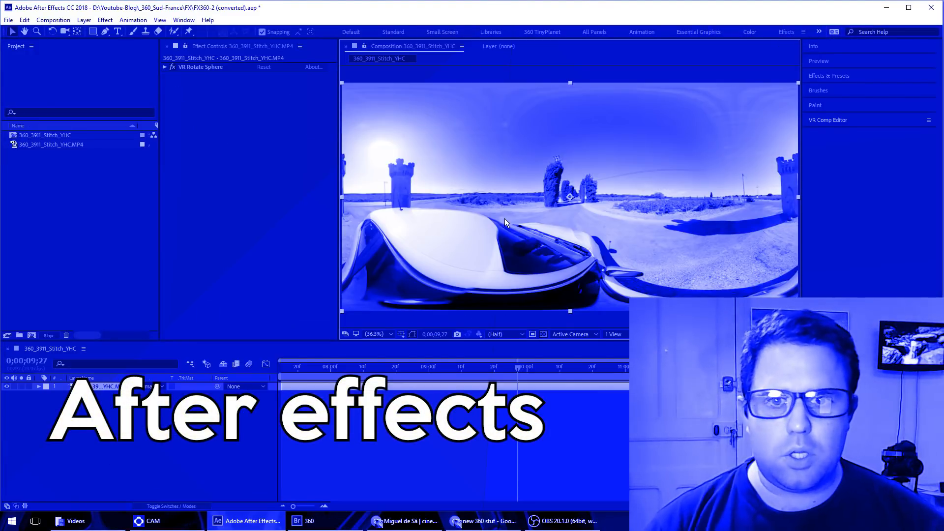
left_click(831, 77)
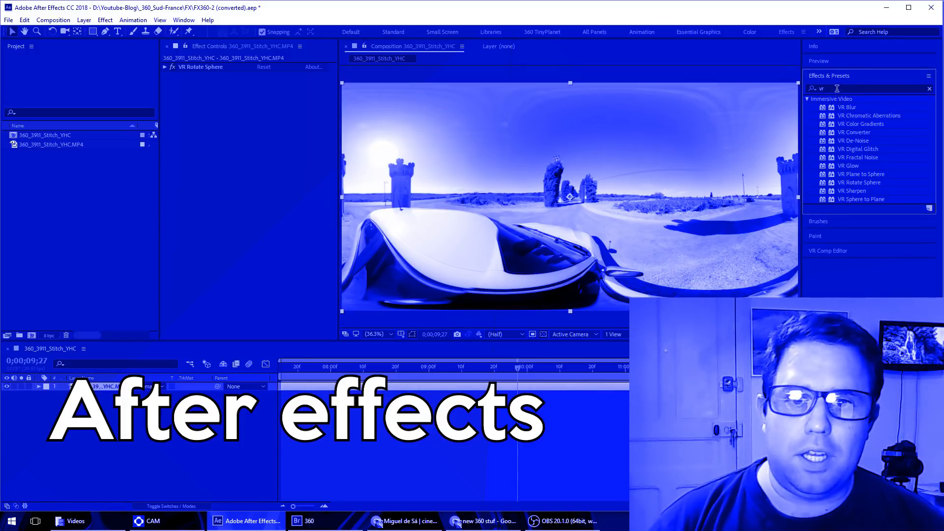
left_click(837, 89)
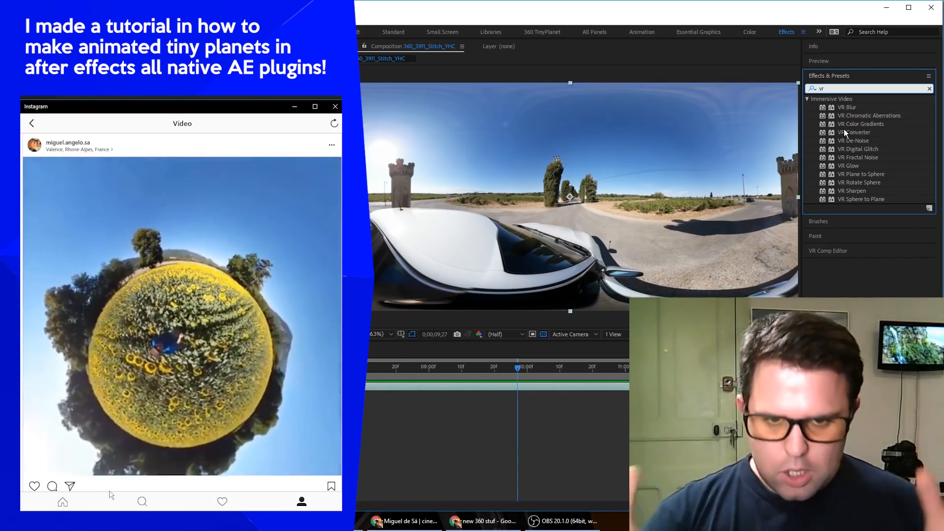
left_click(674, 192)
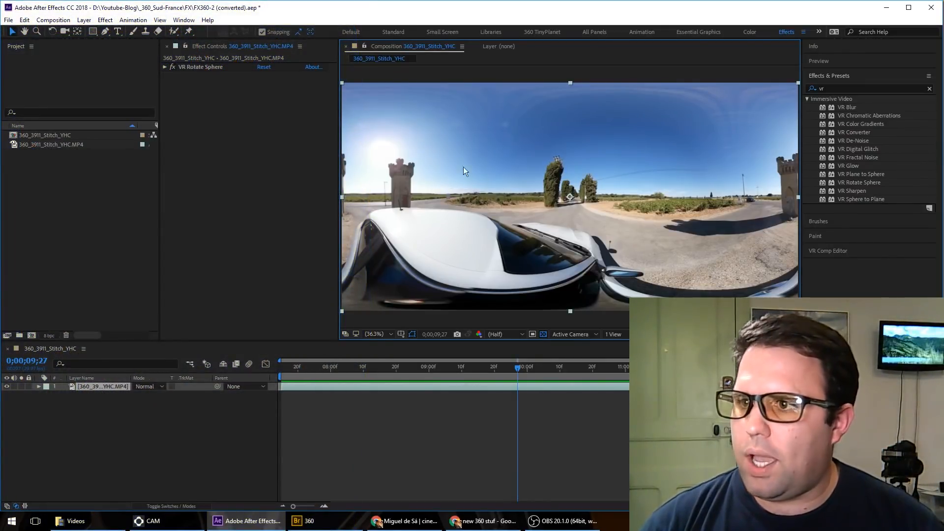
Step: Bring up the VR Comp Editor script panel and collapse the effects library above it
left_click(183, 20)
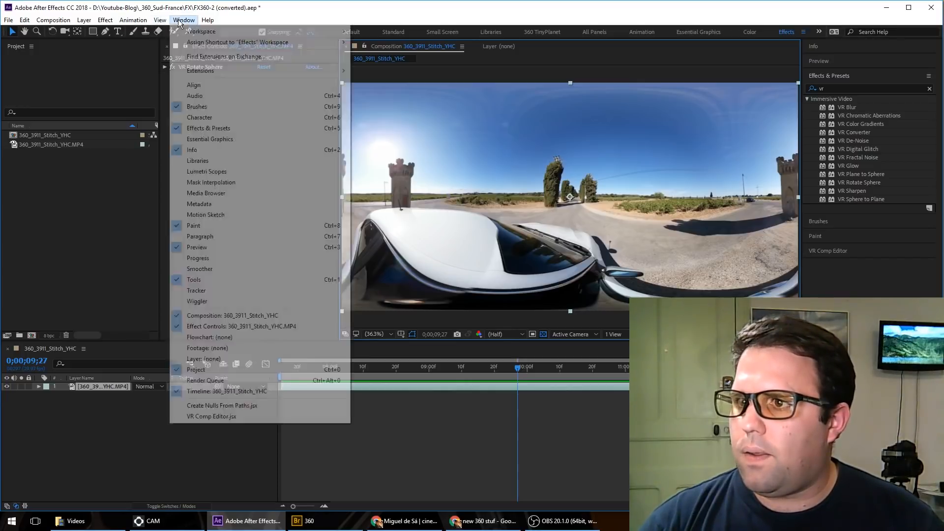
left_click(225, 418)
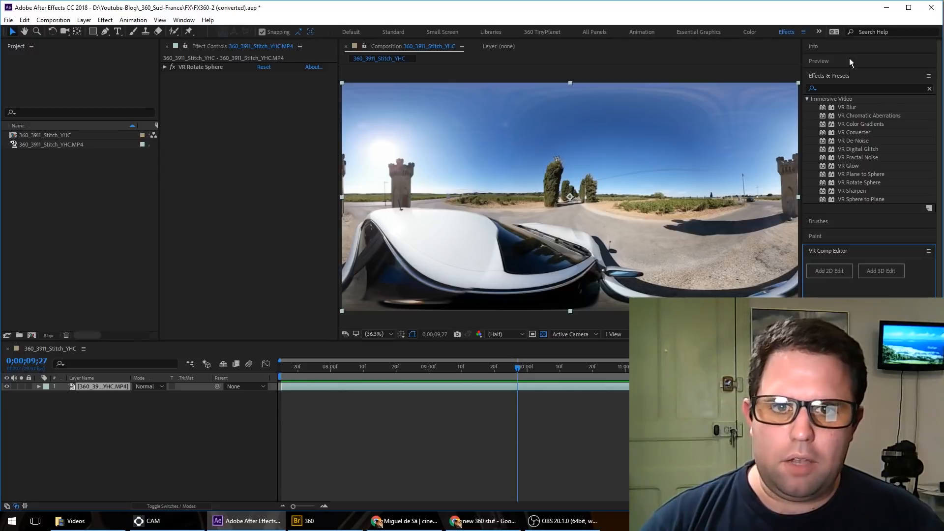
left_click(842, 74)
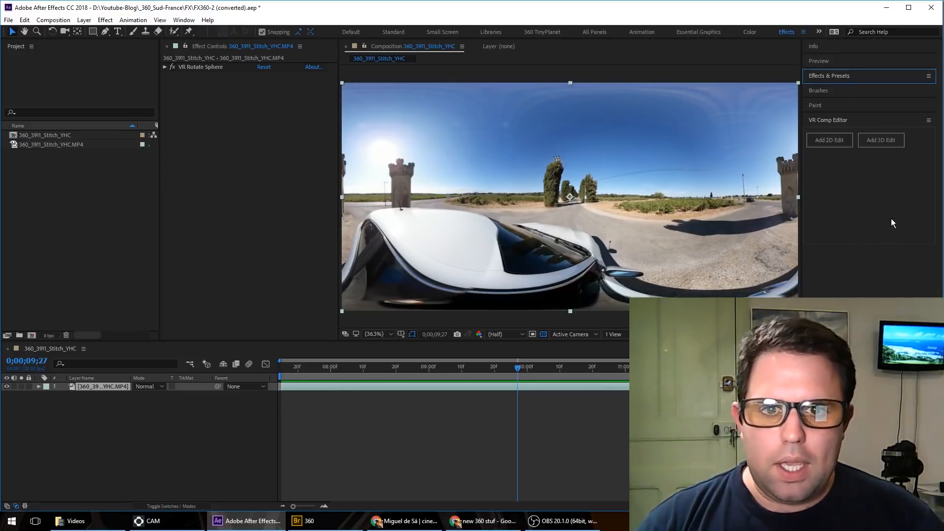
left_click(852, 179)
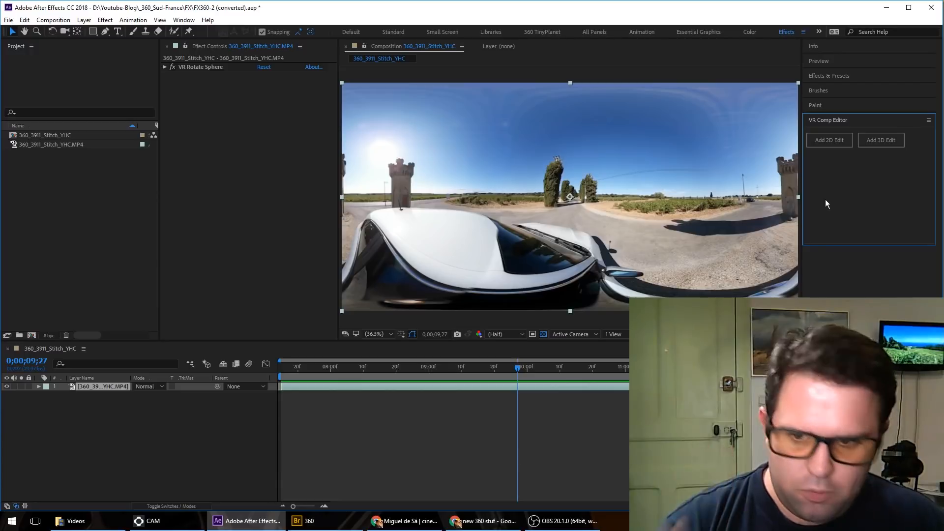
Step: Add a 2D edit for the 360_3911_Stitch_YHC composition, 1920 wide at 16:9 with a 2-node camera
left_click(824, 141)
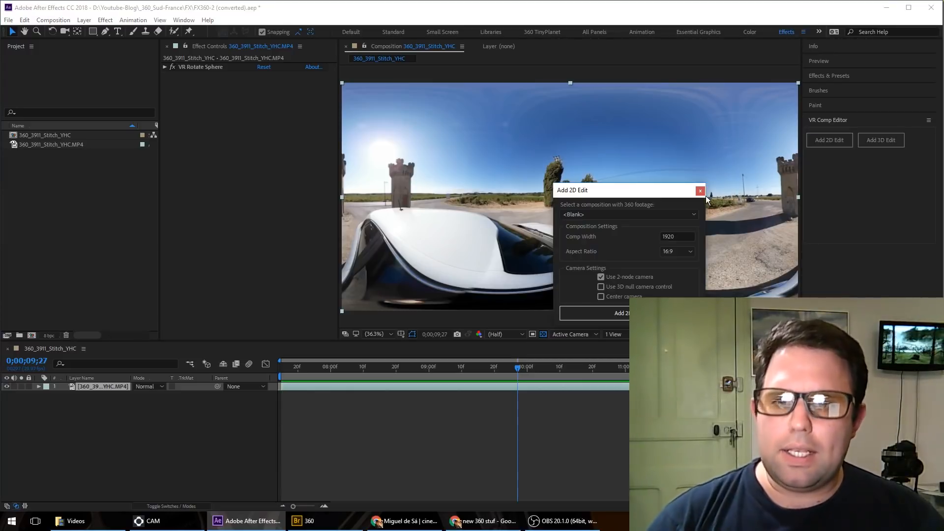
left_click(654, 215)
left_click(610, 236)
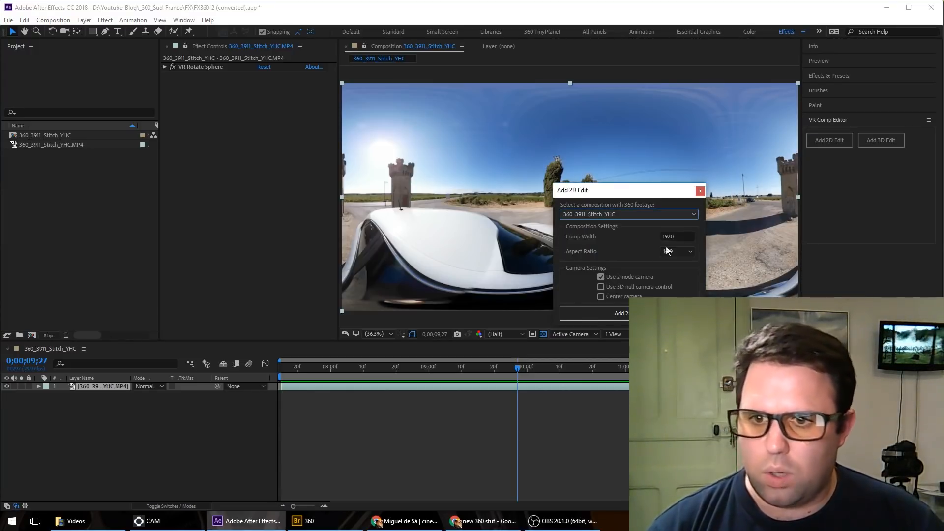
left_click(639, 313)
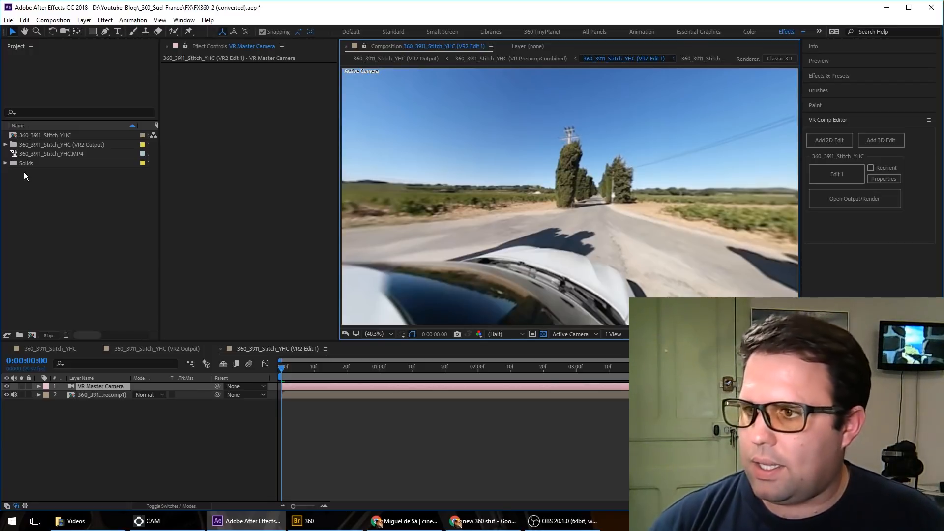
Step: Expand the VR2 Output project folder and view its VR2 Edit 1 and VR2 Output compositions
left_click_drag(19, 168, 39, 126)
left_click(51, 192)
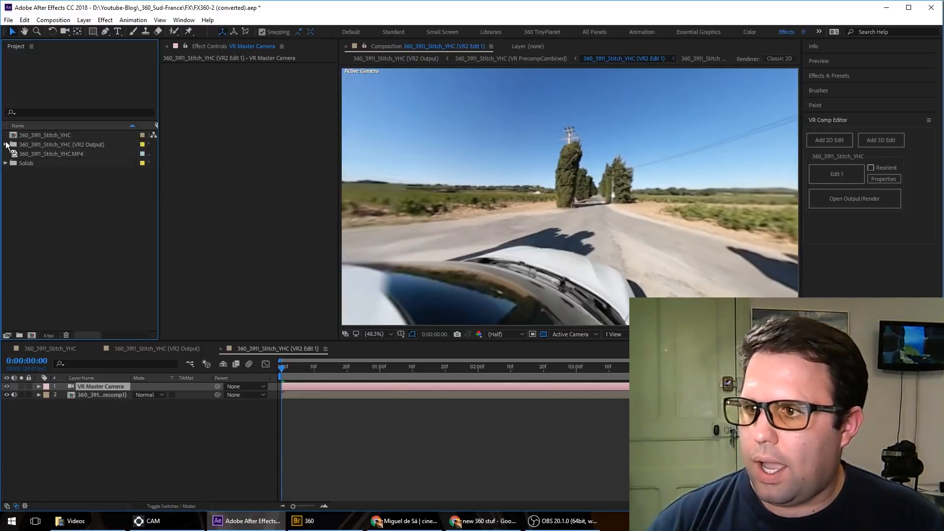
left_click(6, 145)
left_click(48, 172)
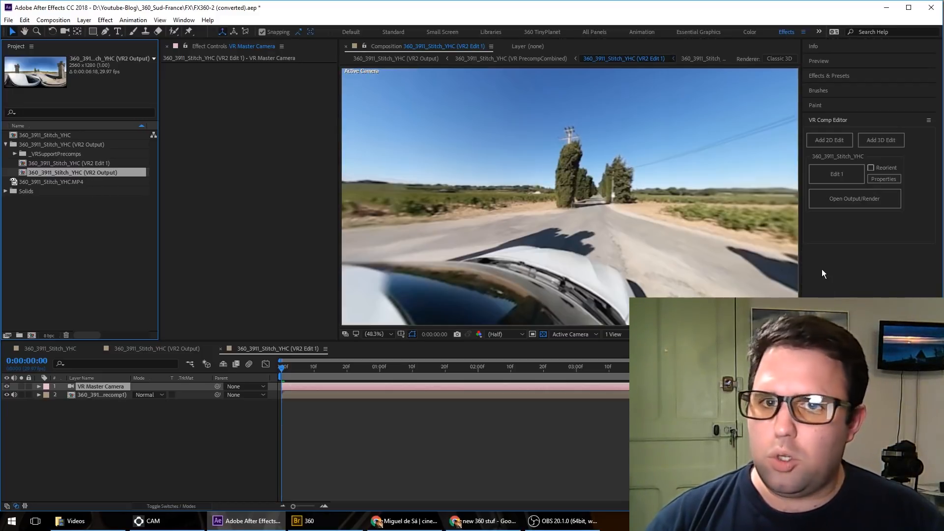
left_click(836, 178)
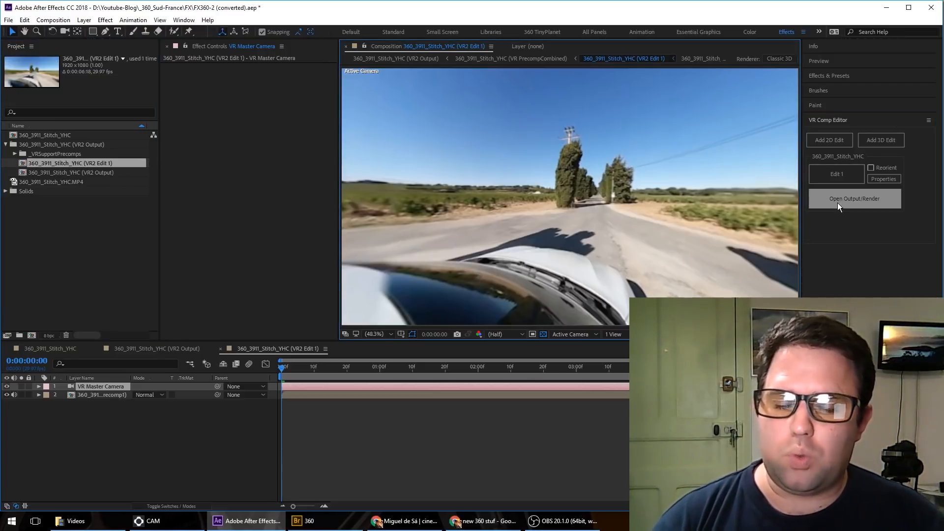
left_click(837, 197)
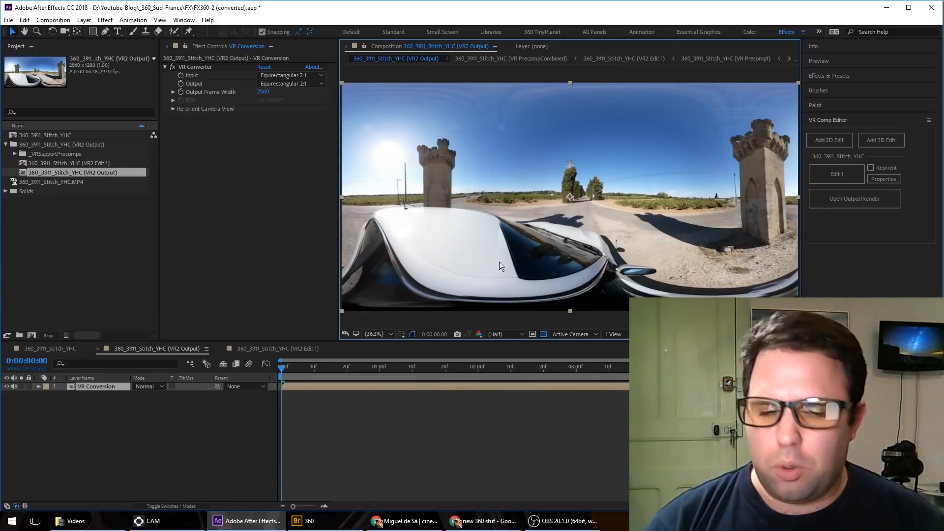
left_click(827, 196)
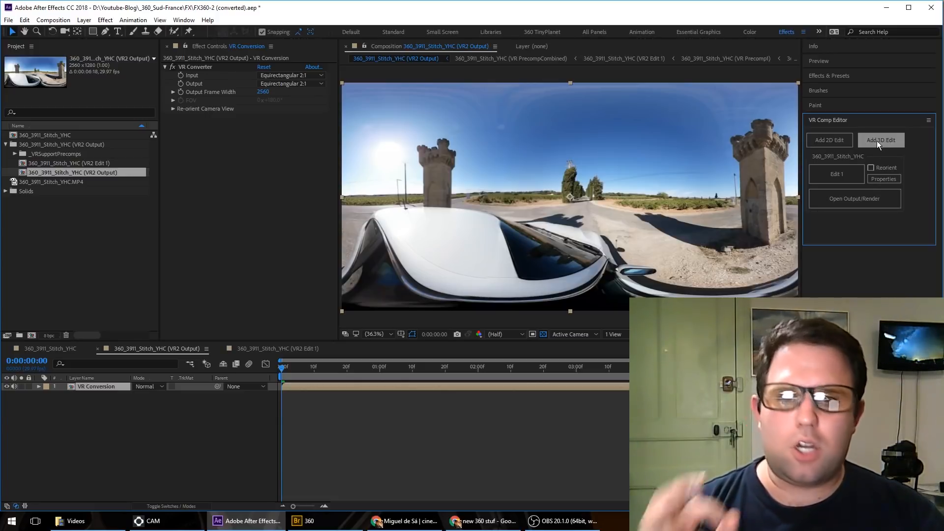
Step: In Edit 1 at 0:00:04:12, rotate the camera view away from the tree-lined road to face the vineyard and stone tower
left_click(835, 176)
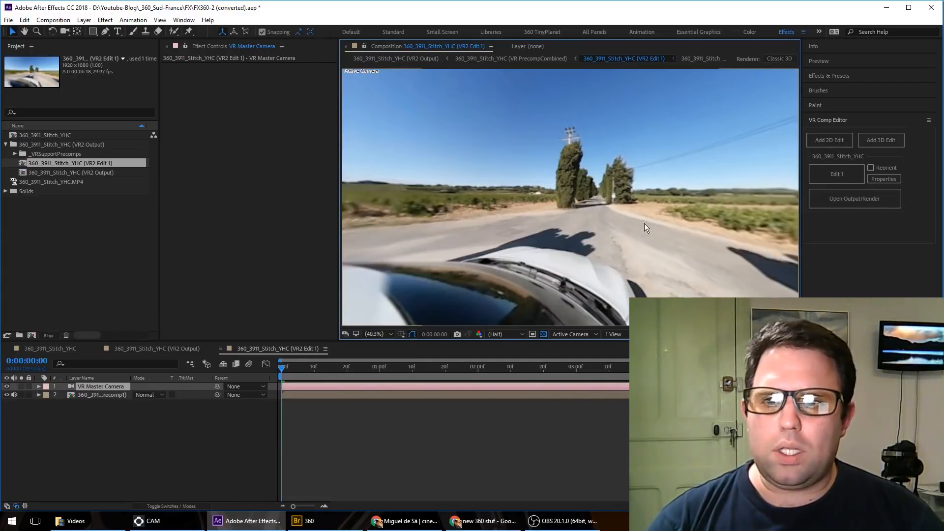
key("space")
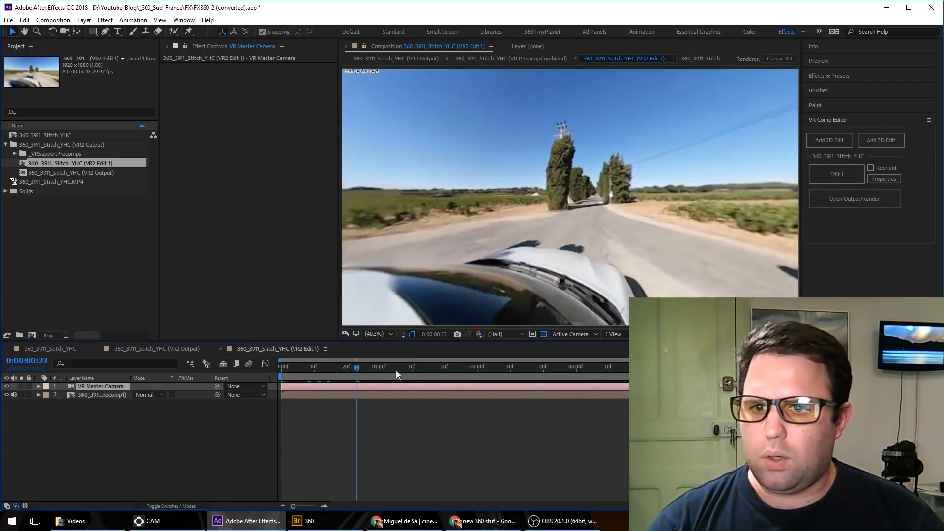
left_click(674, 199)
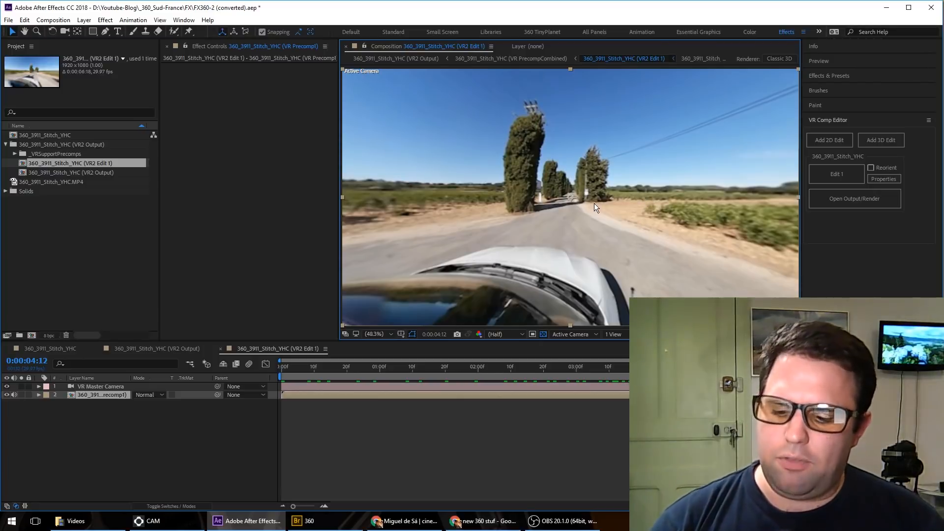
key("c")
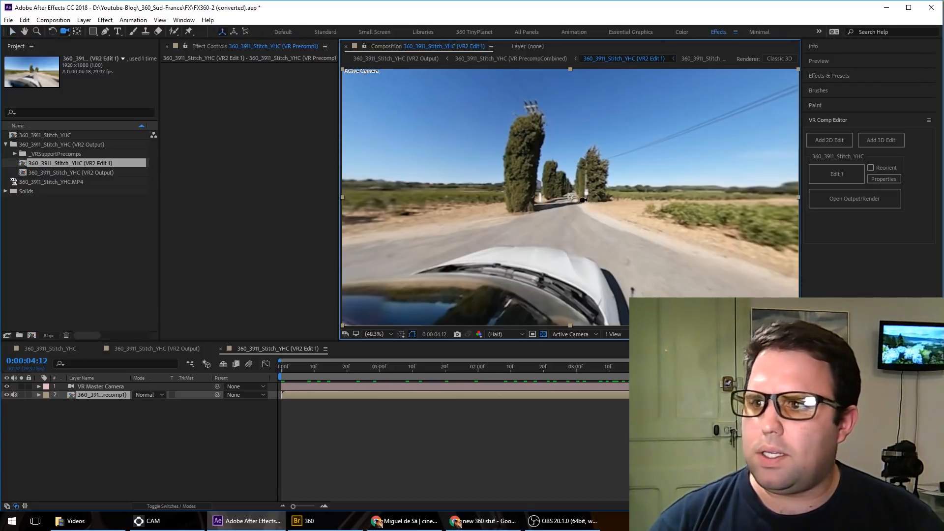
left_click_drag(596, 196, 483, 192)
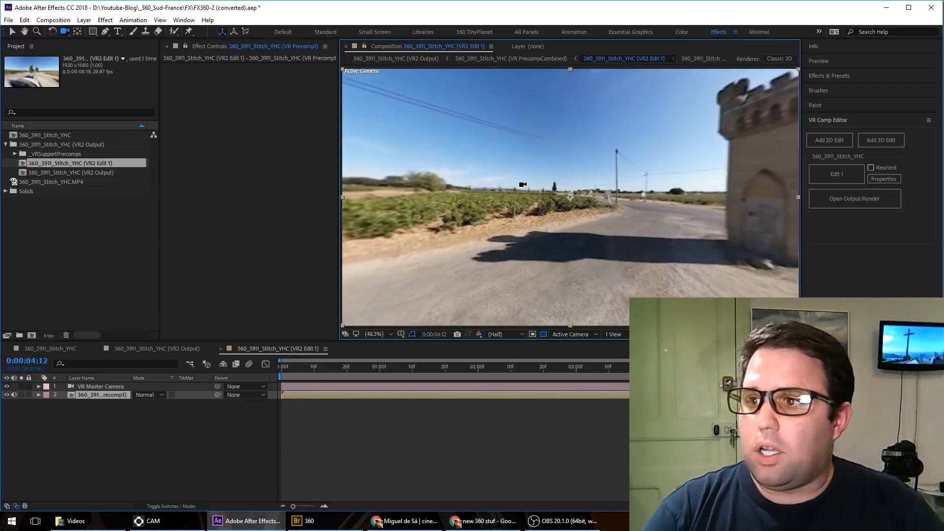
Step: Open the VR Precomp1 layer for painting and apply a Clone Stamp stroke on the horizon above the vineyard
left_click(88, 404)
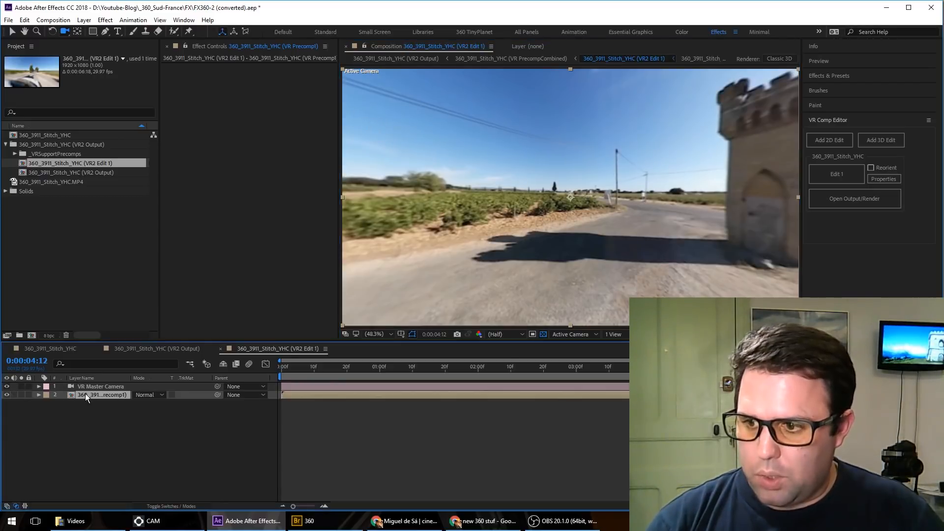
right_click(97, 395)
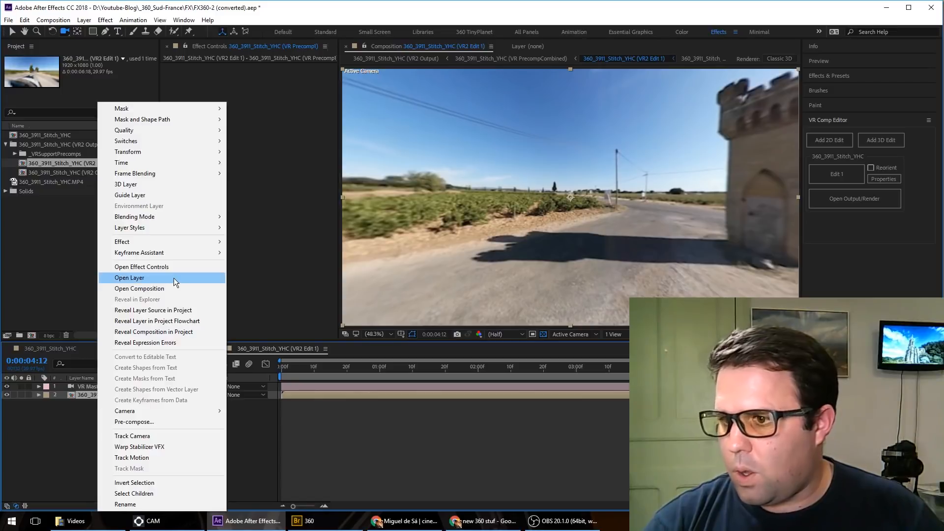
left_click(173, 279)
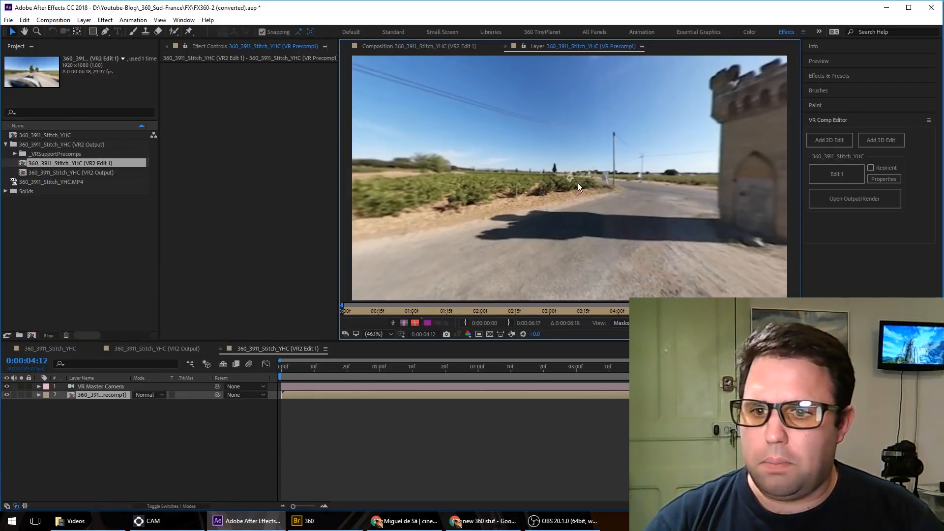
left_click(133, 31)
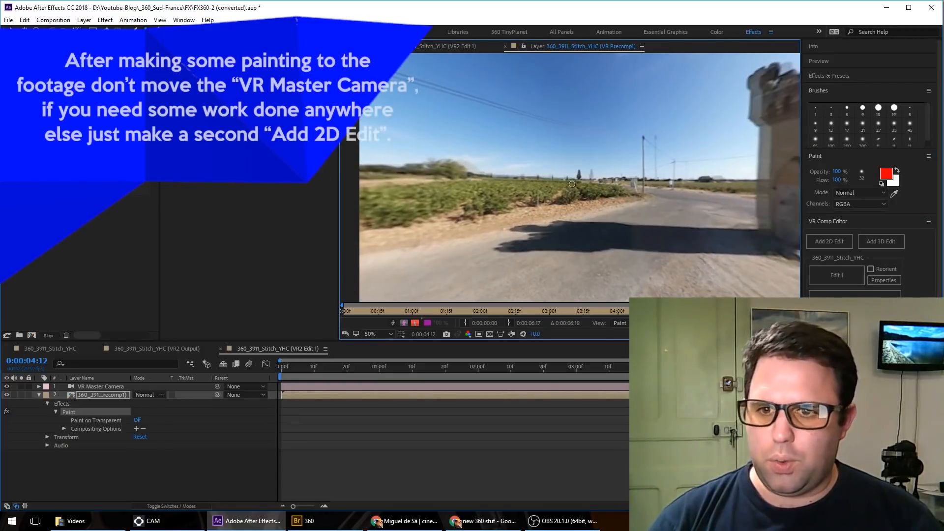
scroll(565, 182, "up", 2)
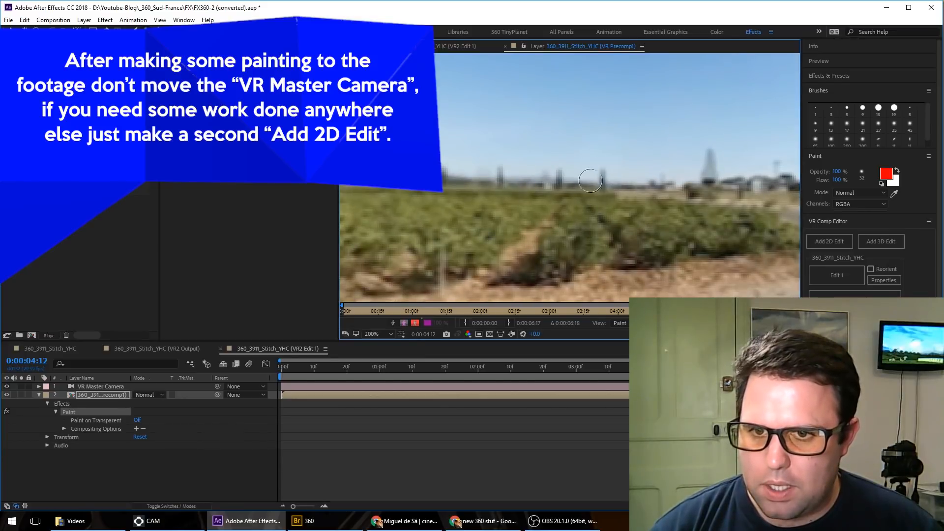
left_click(598, 179)
scroll(638, 149, "down", 2)
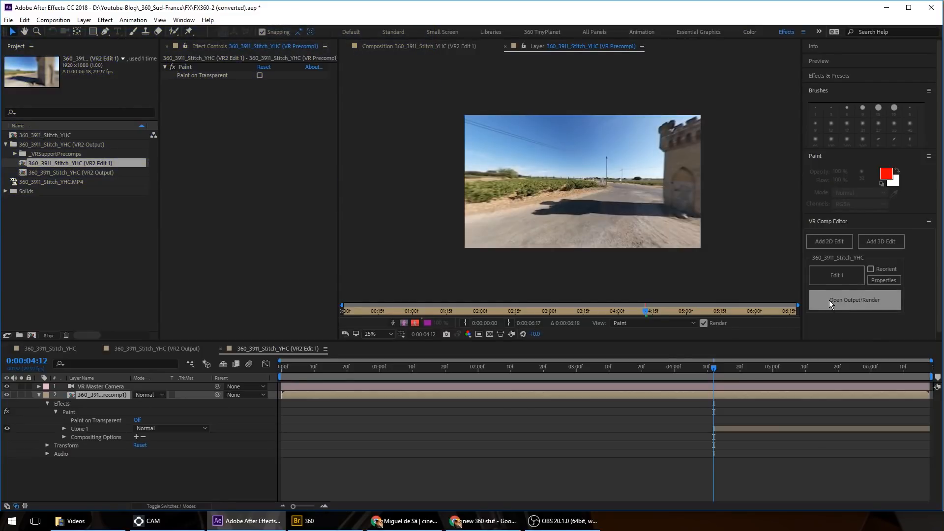
Step: Open the VR2 Output composition and check the retouched horizon over the frames around 0:00:04:17
left_click(829, 300)
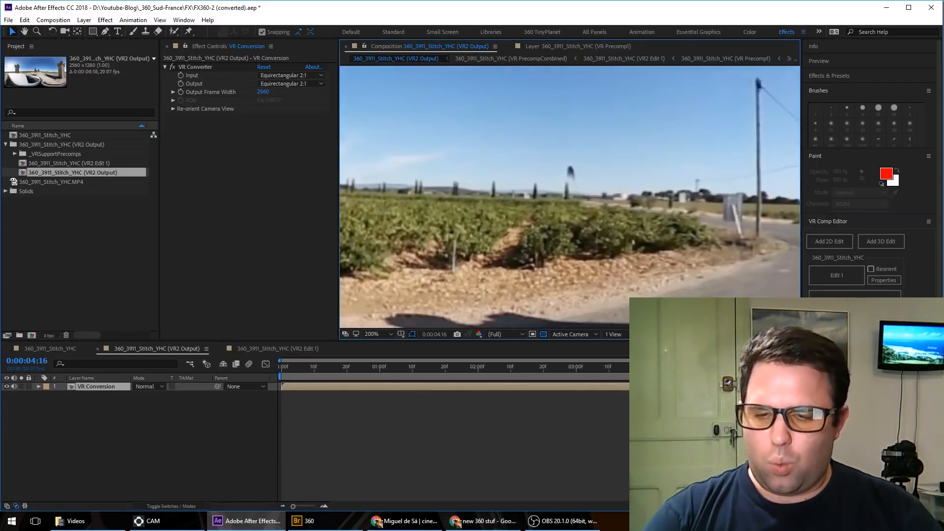
left_click(697, 366)
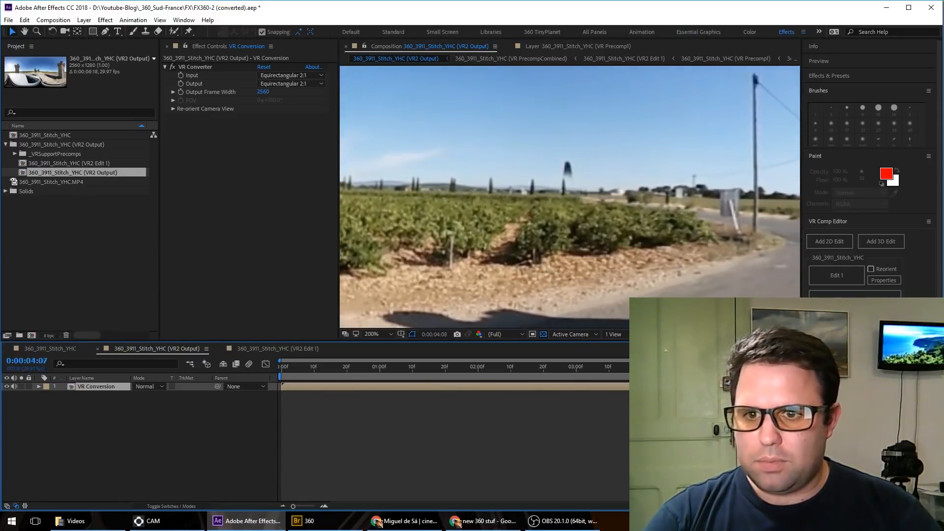
left_click_drag(594, 373, 724, 273)
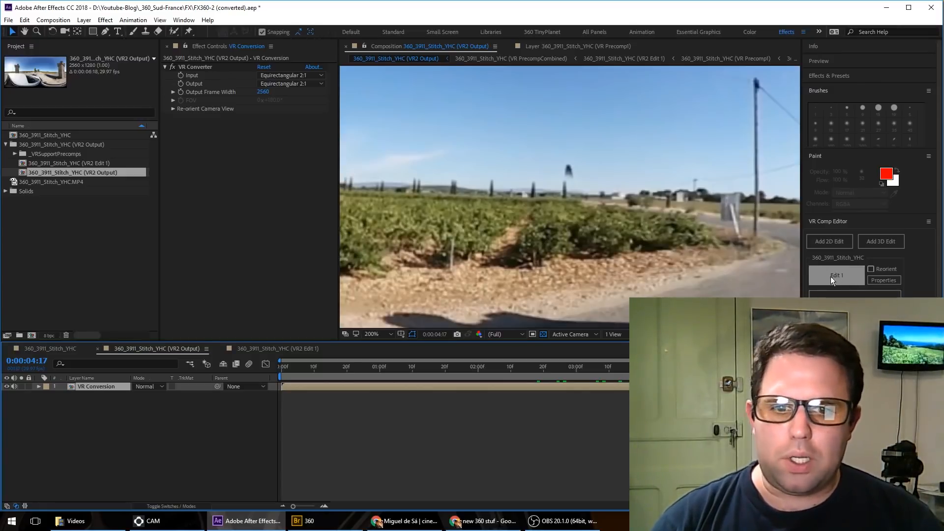
Step: Preview the full equirectangular frame of the VR2 Output composition in playback
scroll(685, 206, "down", 4)
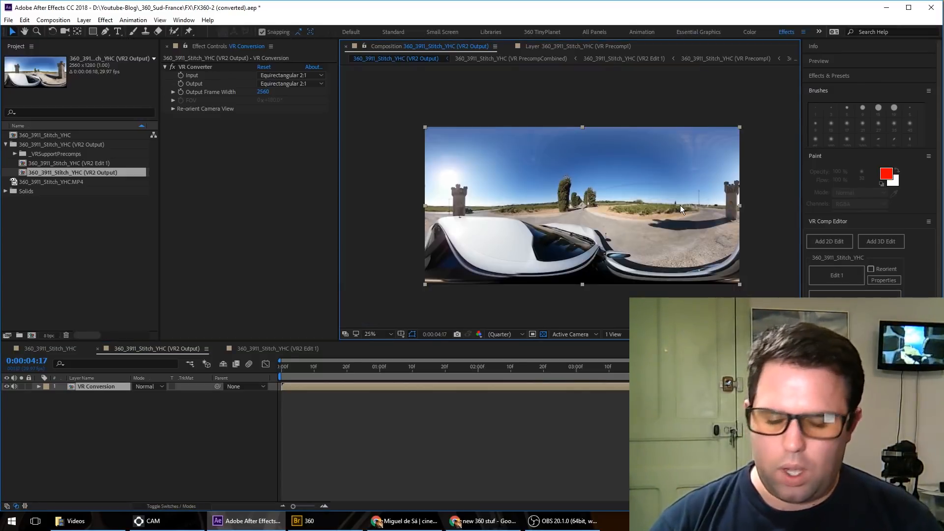
key("space")
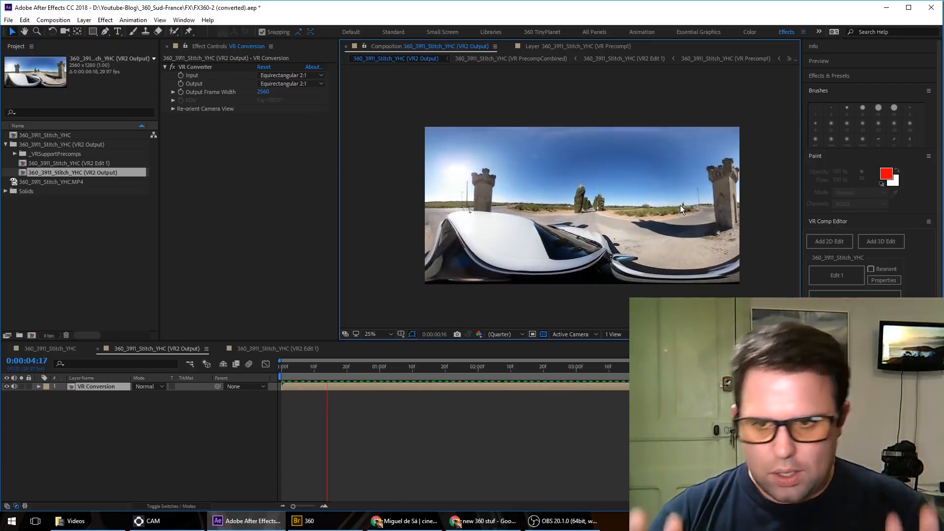
key("space")
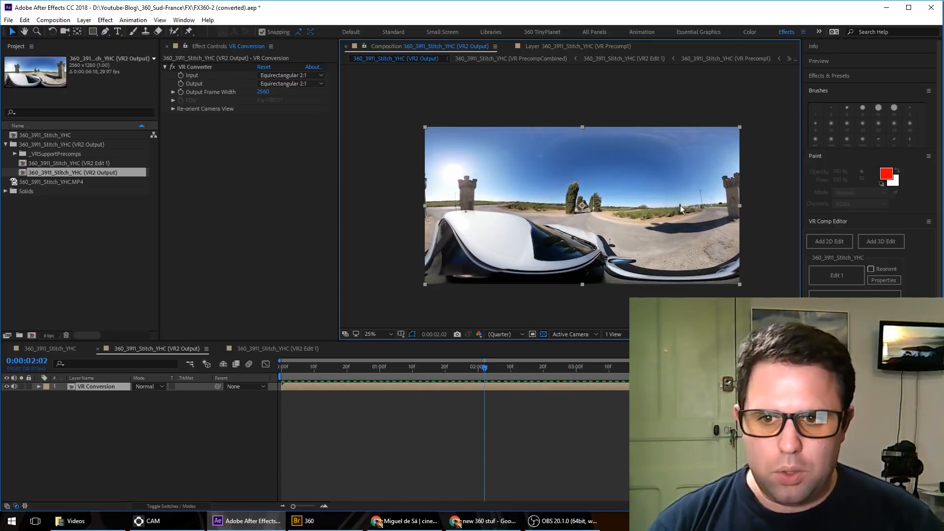
Step: Add a 3D edit of 360_3911_Stitch_YHC with 1920 width, 16:9 aspect and 2-node camera, and slightly rotate its view of the tree-lined road
left_click(873, 245)
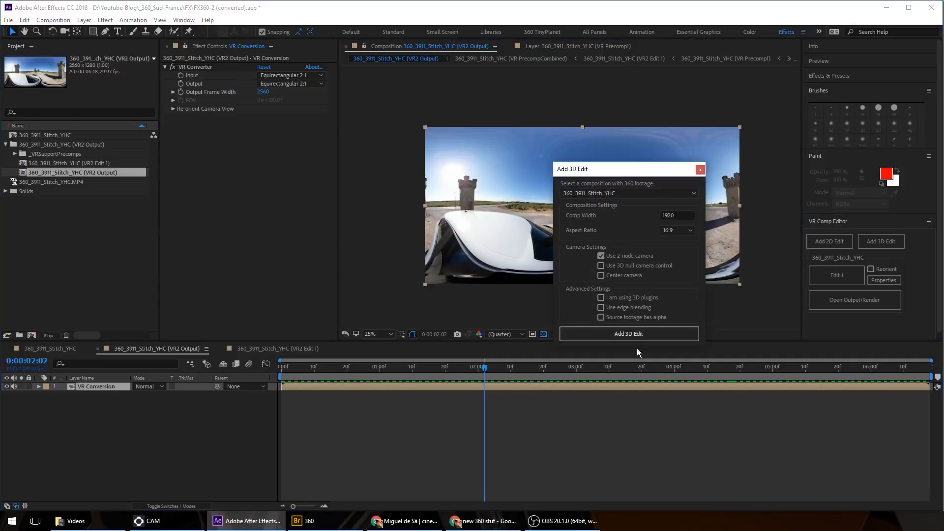
left_click(639, 336)
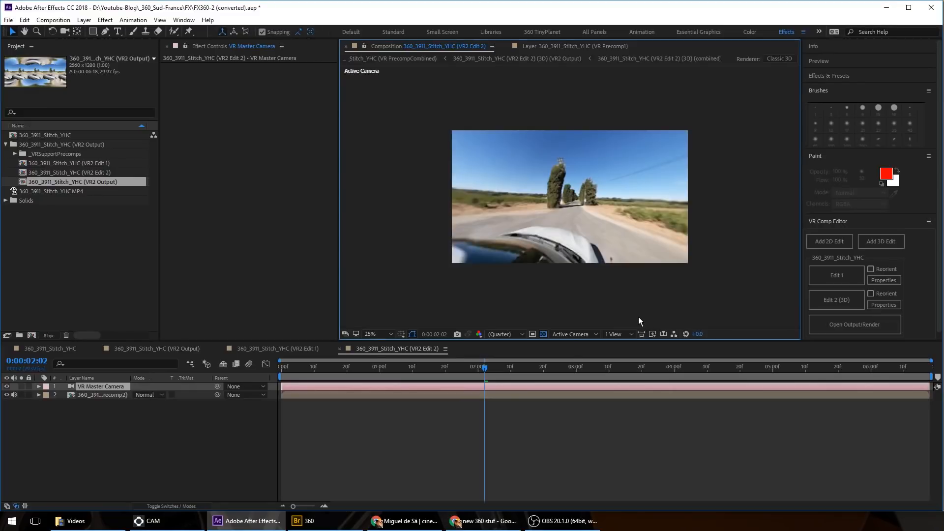
key("c")
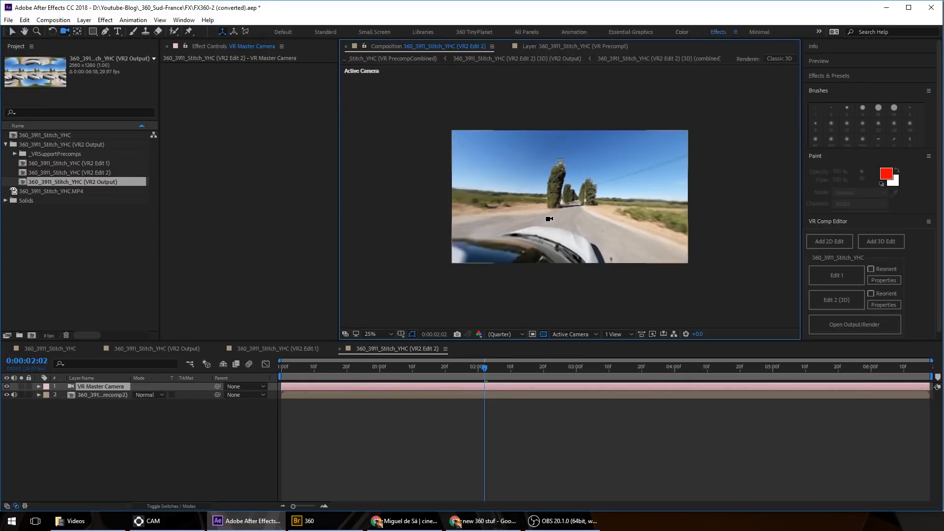
mouse_move(543, 216)
left_mouse_down()
mouse_move(685, 213)
mouse_move(614, 178)
mouse_move(477, 222)
mouse_move(531, 228)
left_mouse_up()
key("shift+slash")
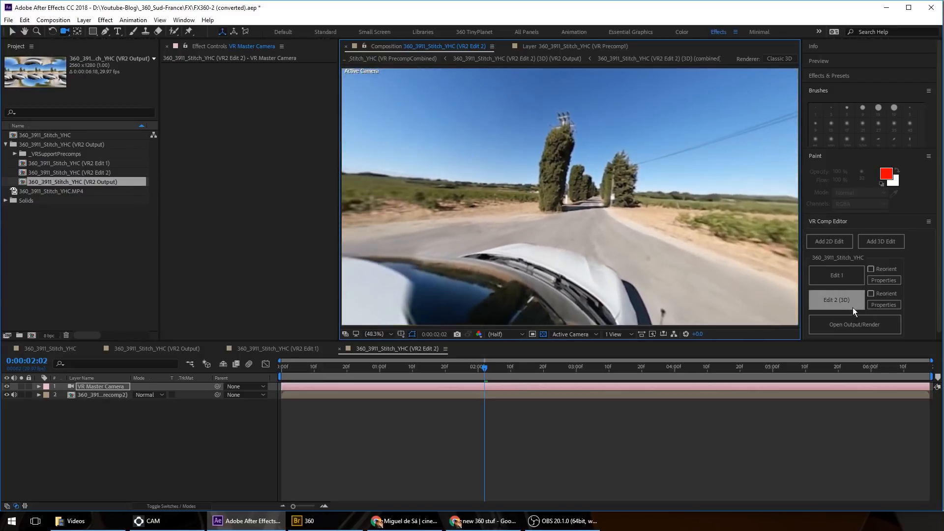
Step: Apply the AE 3D Camera Tracker to Edit 2 (3D) and create a tracker camera from the solved footage
left_click(880, 305)
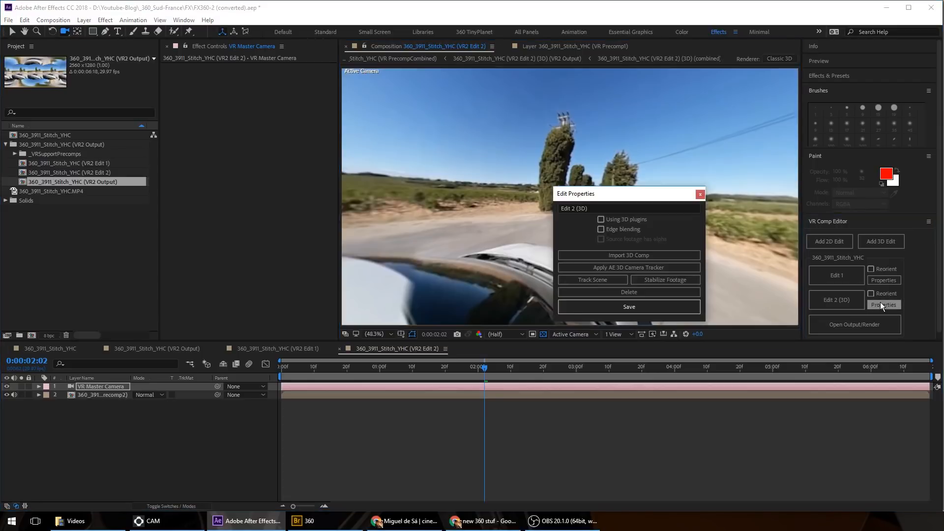
left_click(637, 268)
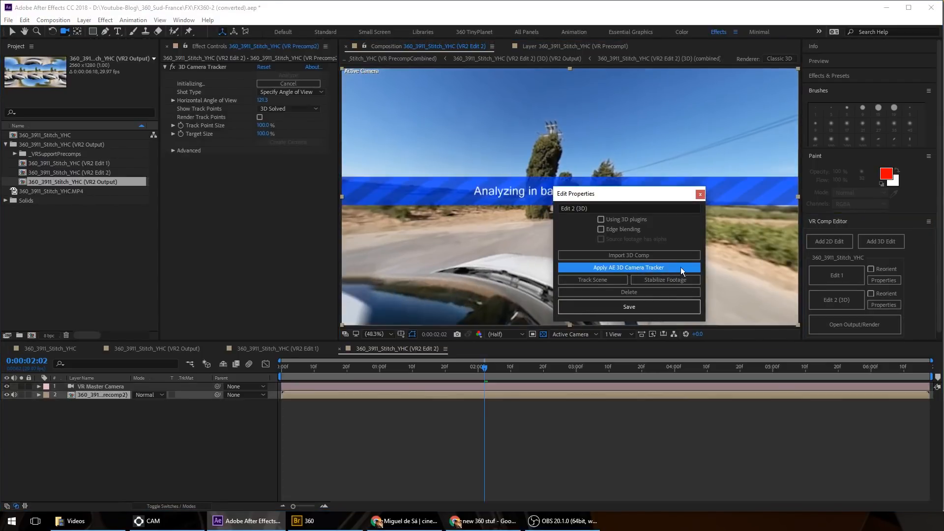
left_click_drag(609, 194, 560, 258)
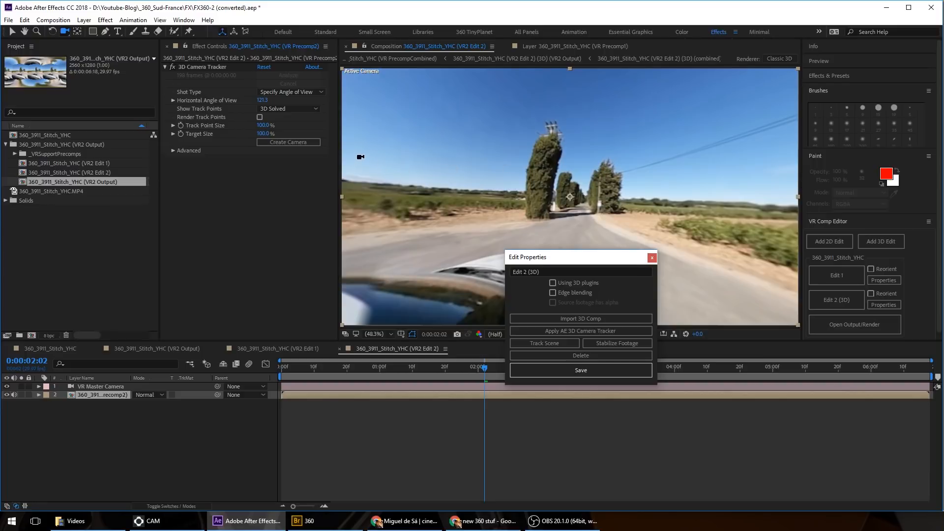
left_click(310, 143)
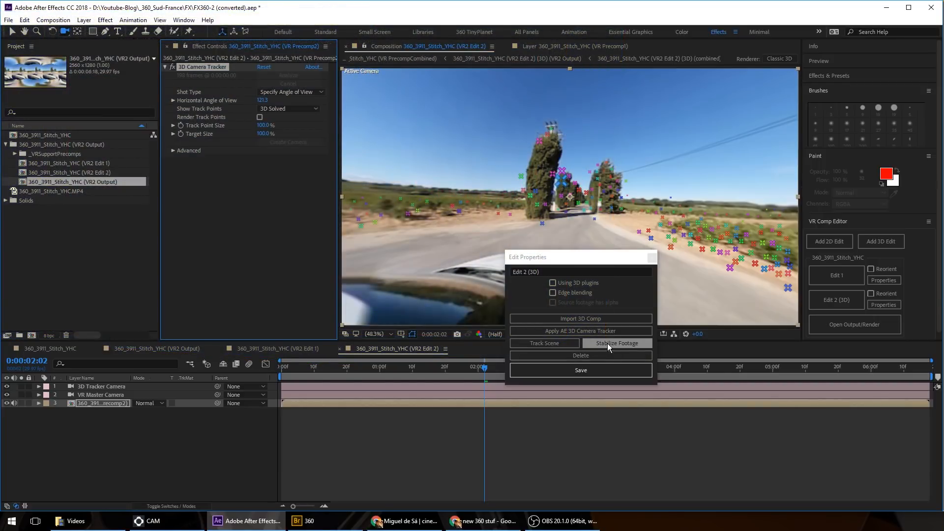
Step: Stabilize the Edit 2 (3D) footage from the camera track and play back the stabilized road view
left_click(607, 343)
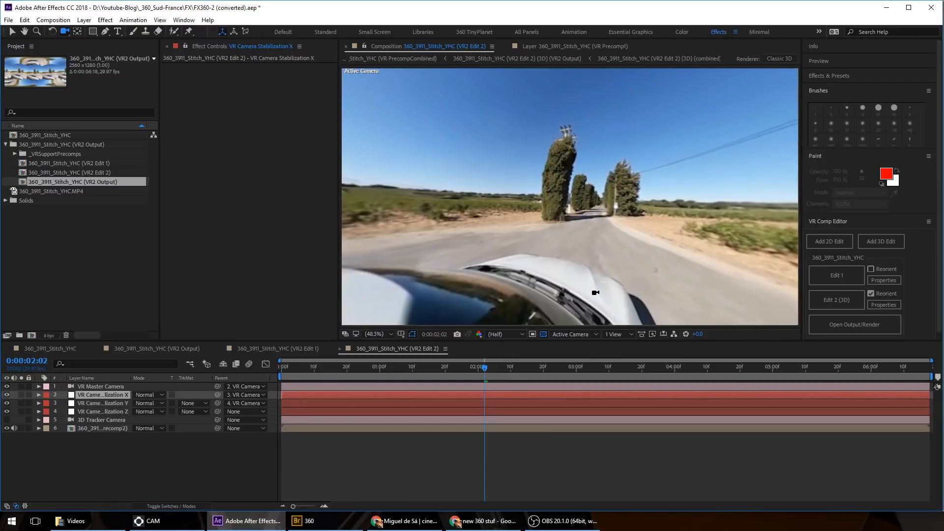
key("space")
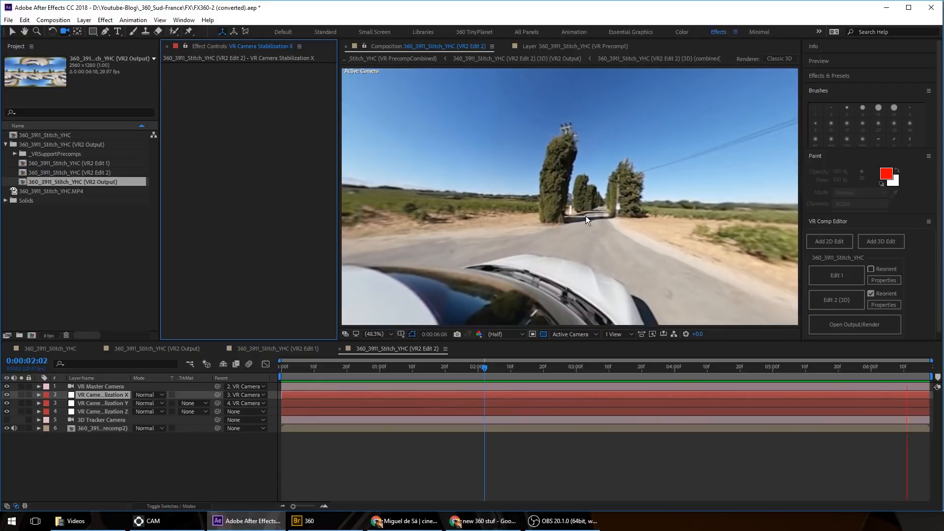
key("space")
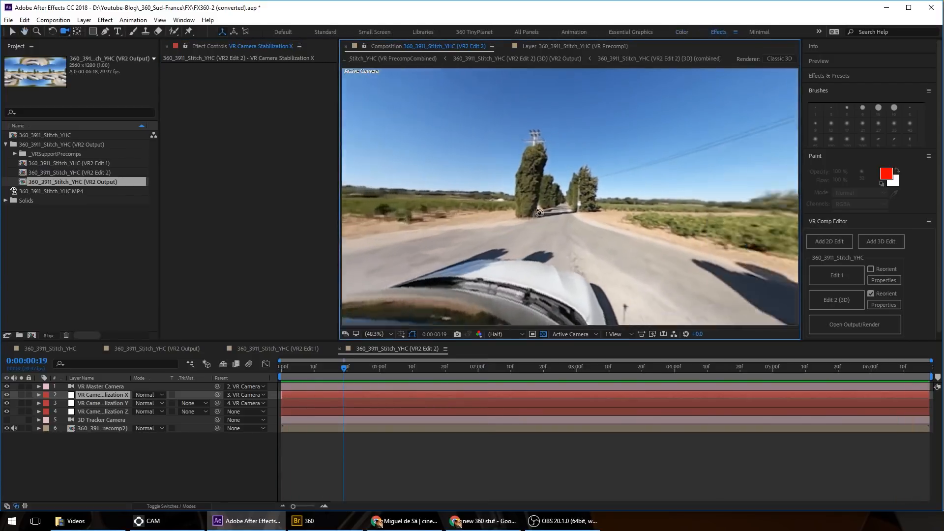
Step: Rotate the Edit 2 camera view to face the two stone towers and play back the stabilization there
left_click_drag(539, 213, 386, 231)
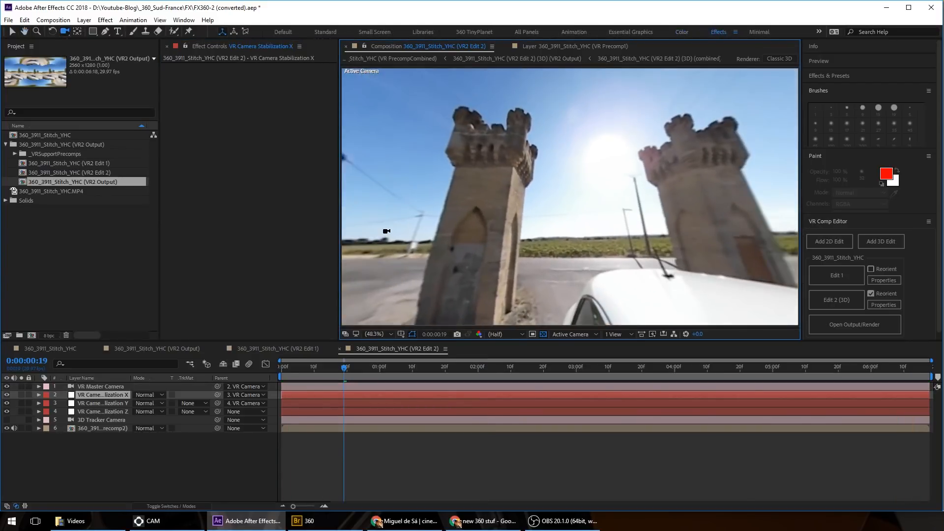
key("space")
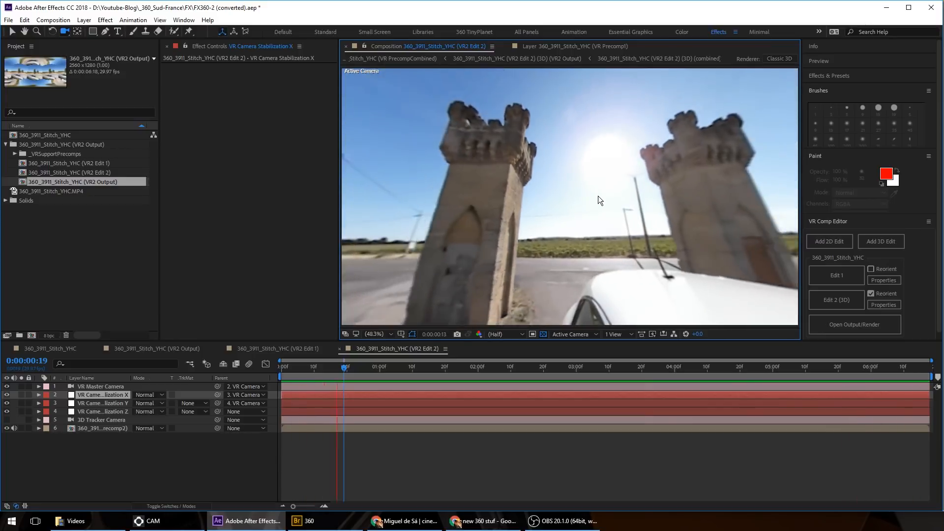
key("space")
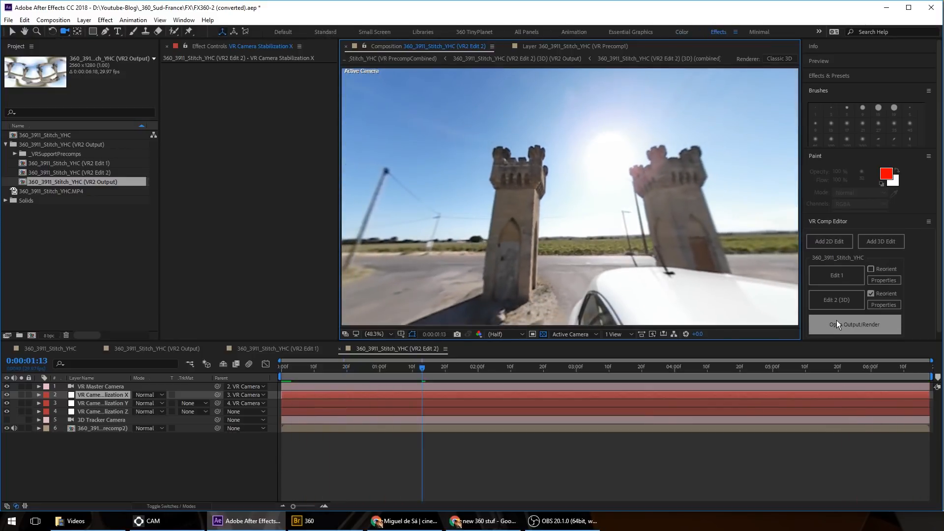
Step: Open the VR2 Output composition and play back the stabilized equirectangular footage
left_click(851, 326)
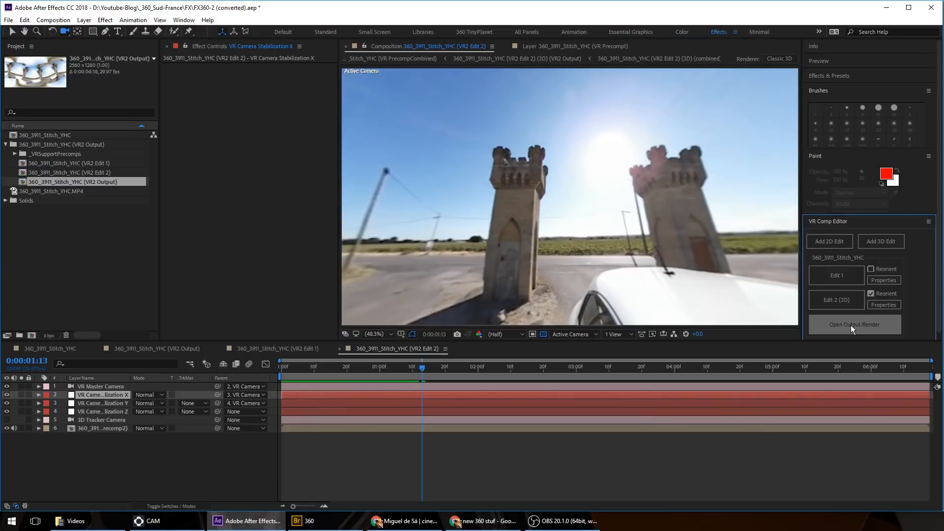
key("space")
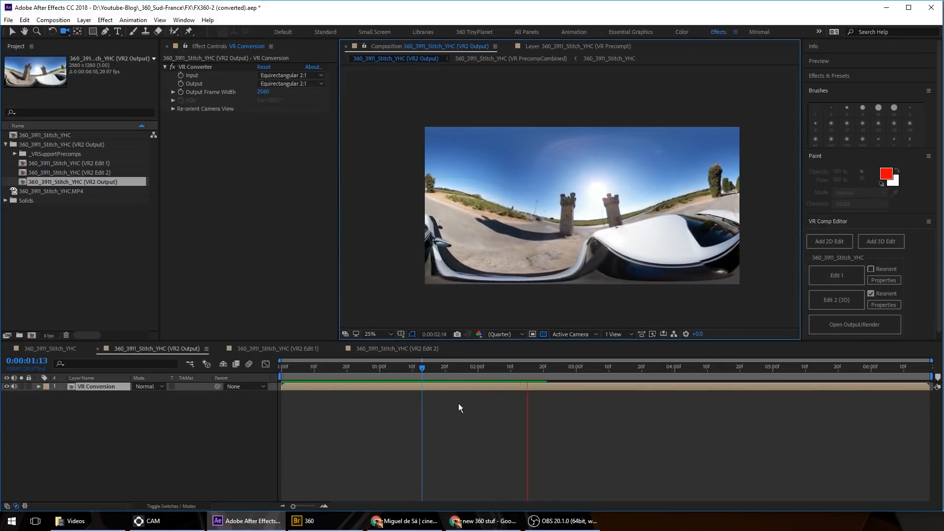
key("space")
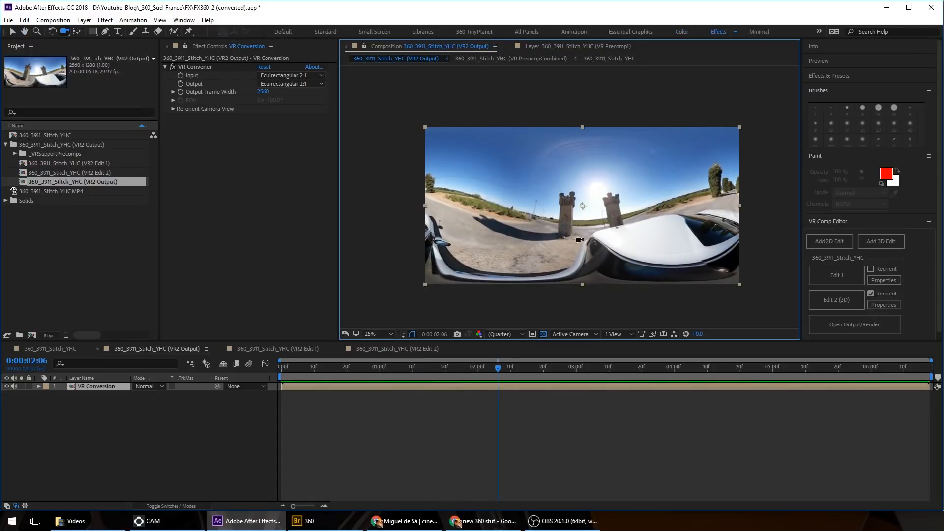
Step: Apply the VR Rotate Sphere effect to the VR Conversion layer in the VR2 Output composition
left_click(855, 75)
left_click(878, 183)
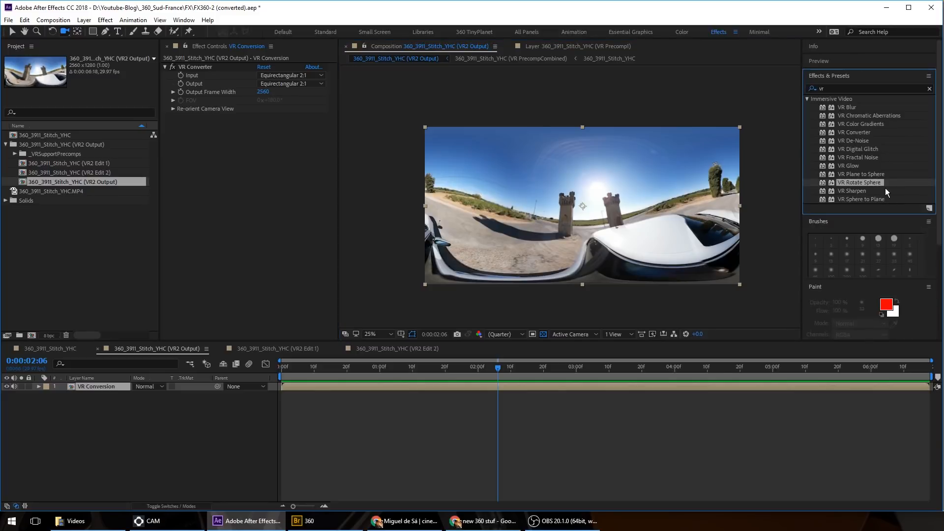
left_click_drag(871, 184, 426, 388)
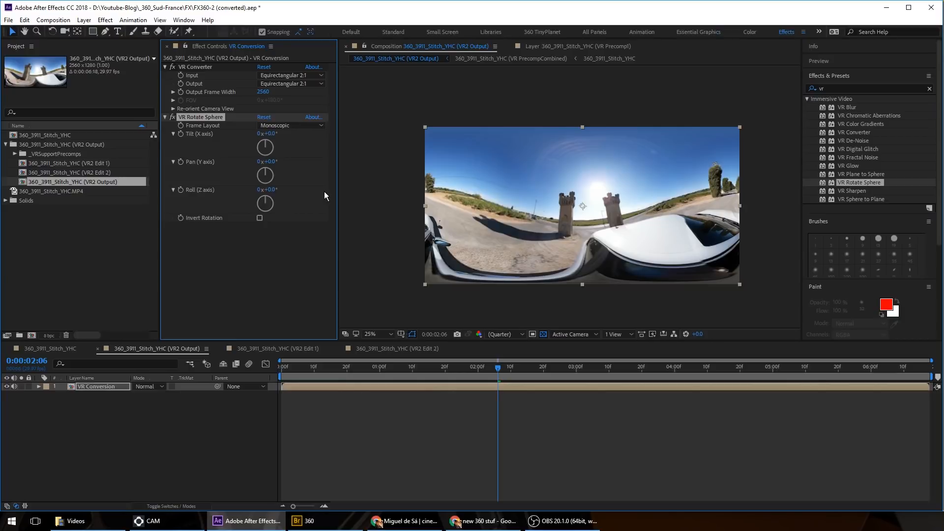
Step: Set VR Rotate Sphere's pan to 192° and tilt to 21° to recentre the road and level the horizon, and preview the playback
left_click_drag(270, 161, 373, 171)
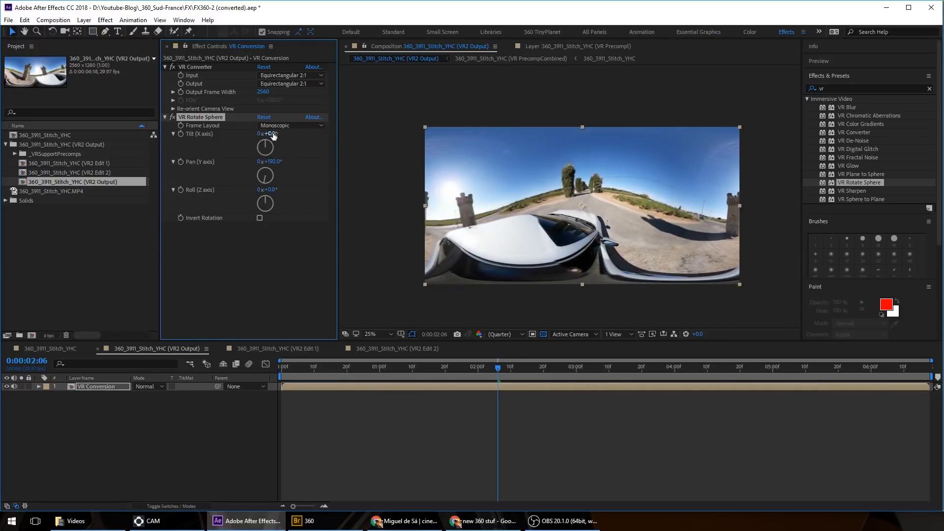
left_click_drag(273, 135, 283, 134)
key("shift+/")
key("space")
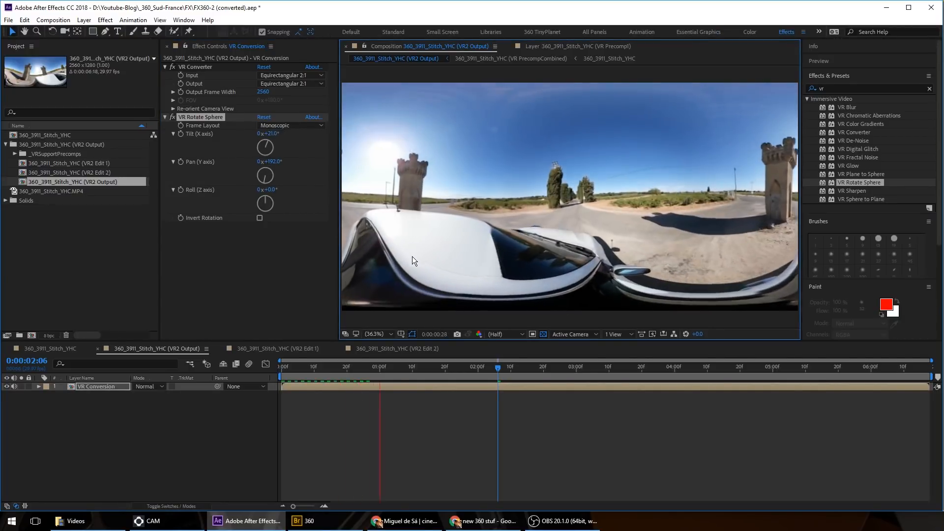